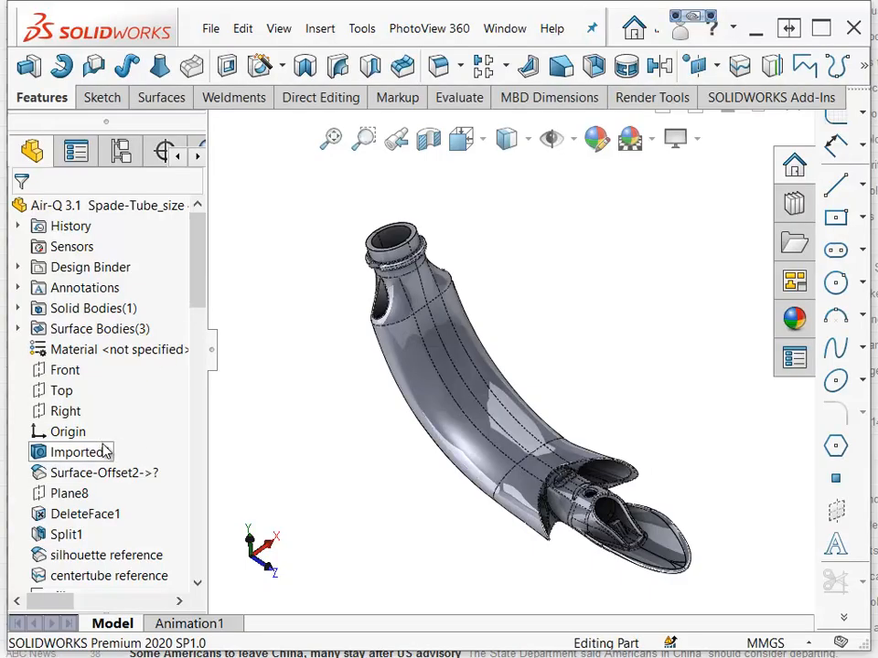
Roll the feature tree back to the imported body and forward past DeleteFace1, rotating the tube to examine each state.
left_click(87, 476)
left_click(151, 423)
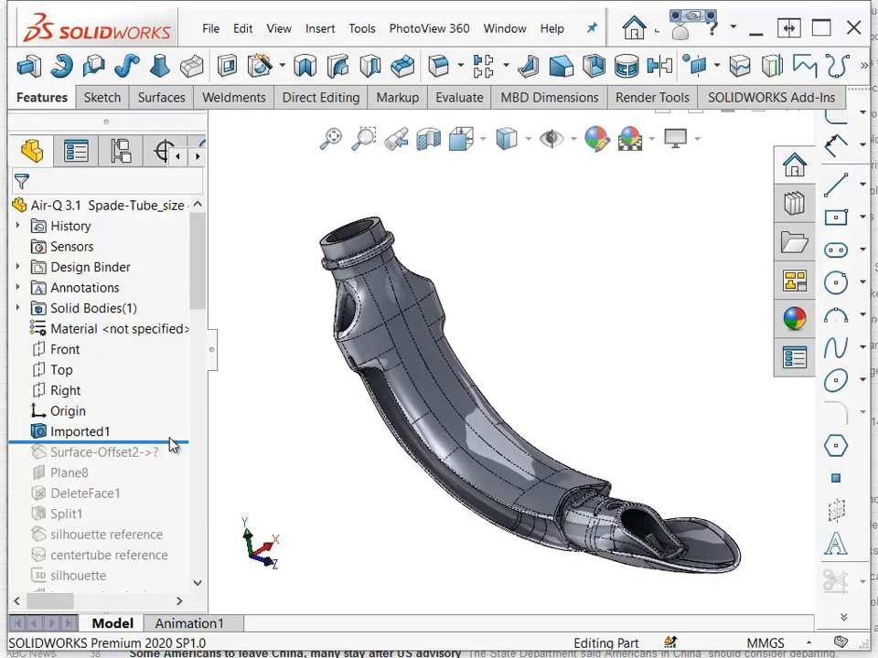
left_click_drag(173, 440, 160, 465)
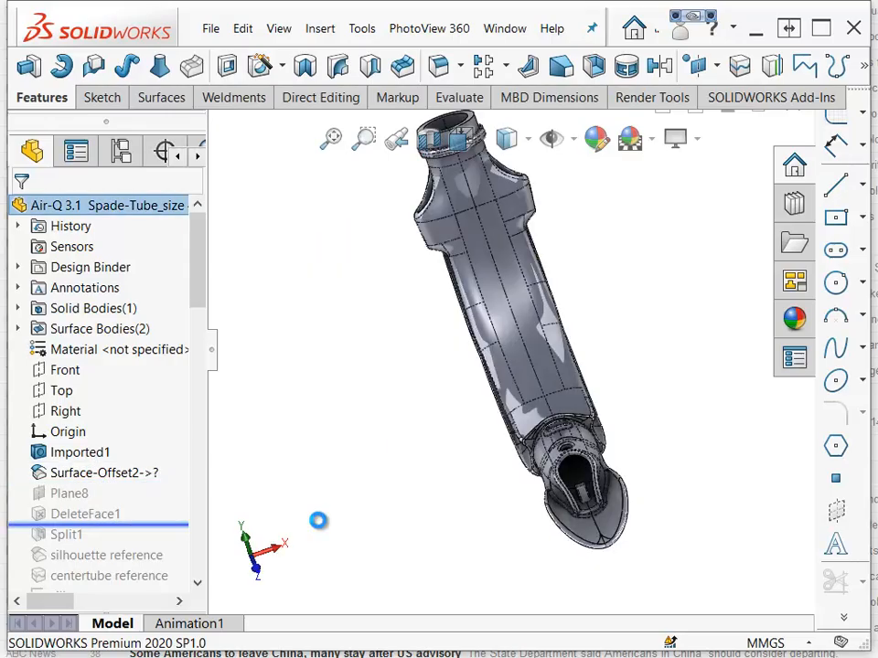
middle_click_drag(318, 521, 334, 528)
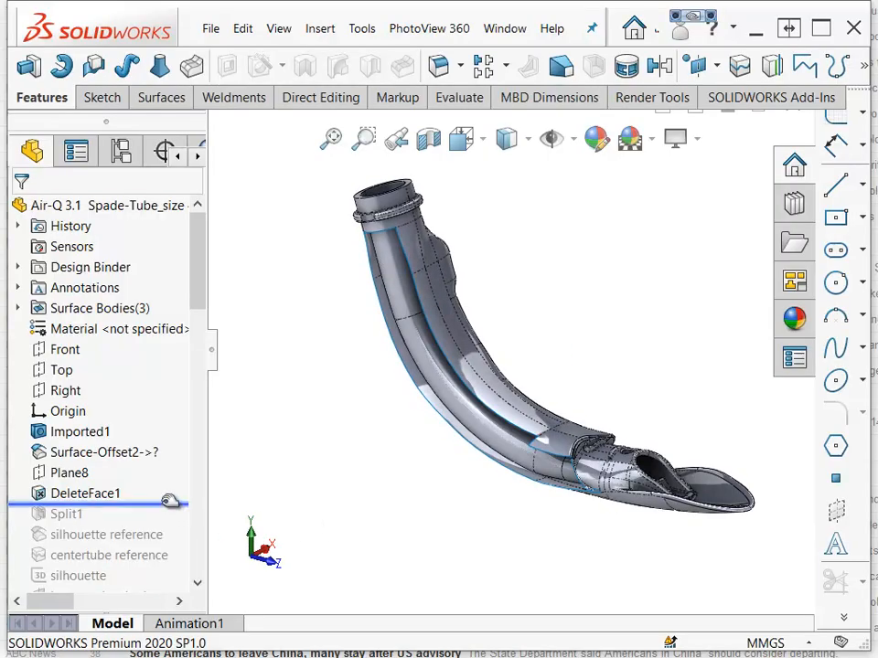
left_click_drag(170, 502, 169, 515)
middle_click_drag(431, 544, 431, 537)
middle_click_drag(372, 509, 380, 486)
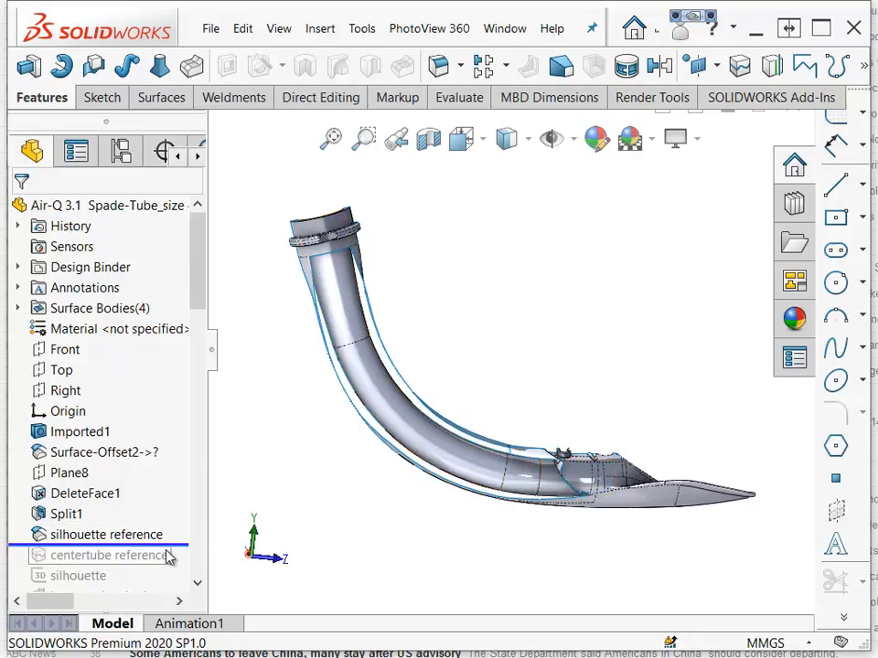
Roll forward past the silhouette and centertube references to Split Line2 and inspect its Sketch29.
left_click_drag(172, 547, 166, 555)
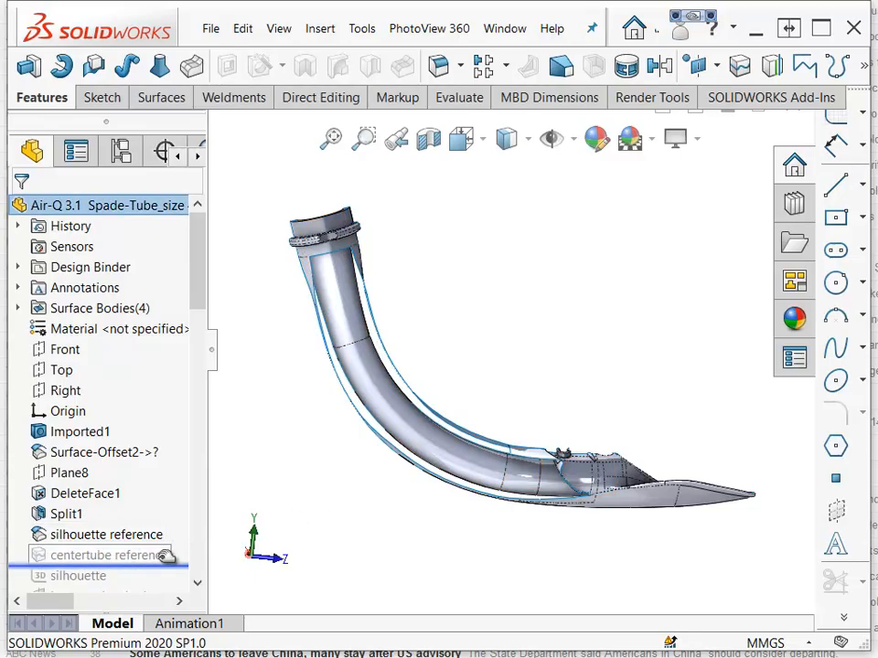
left_click(138, 555)
scroll(138, 555, "down", 5)
mouse_move(144, 262)
left_mouse_down()
mouse_move(111, 278)
mouse_move(79, 274)
left_mouse_up()
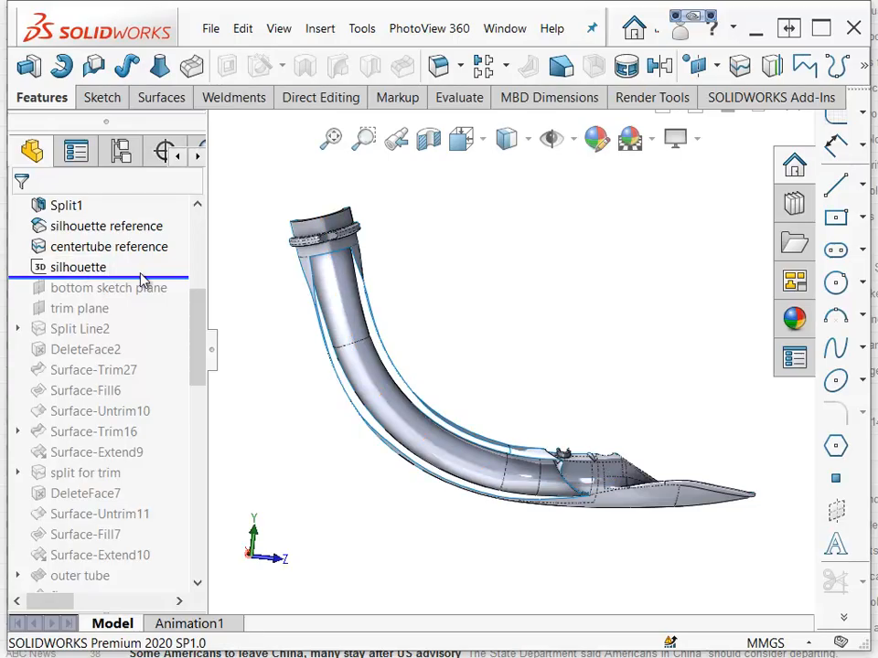
left_click_drag(142, 279, 23, 334)
left_click(19, 329)
left_click(102, 355)
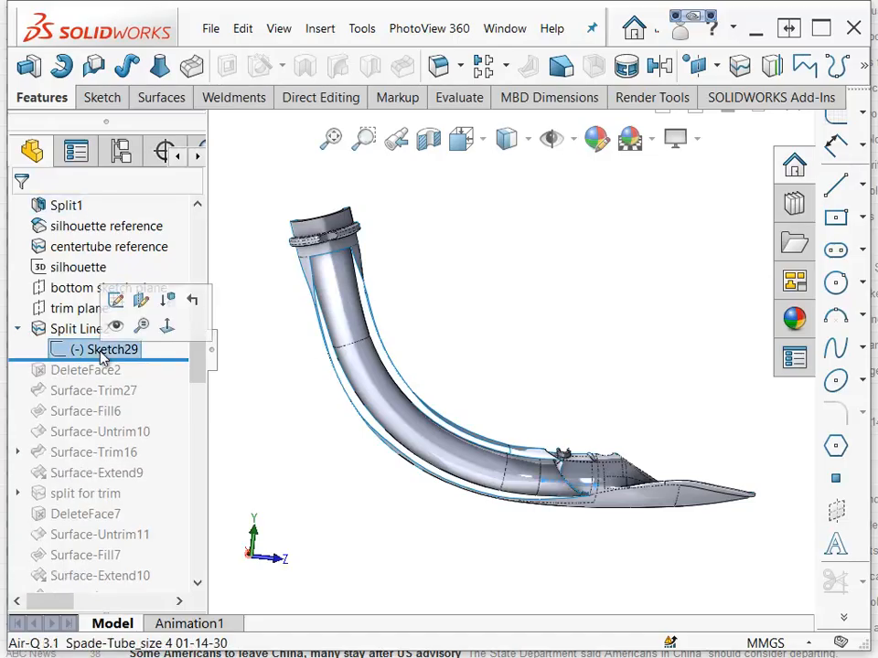
Roll forward past DeleteFace2 and Surface-Trim27, examining the trimmed surfaces near the tube's clip area.
scroll(525, 434, "down", 8)
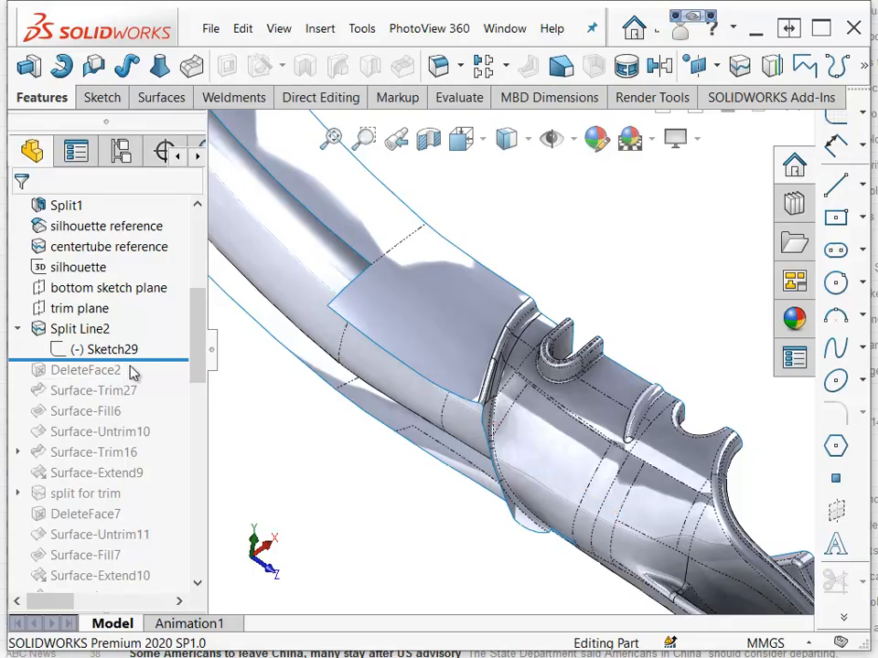
left_click_drag(146, 366, 146, 399)
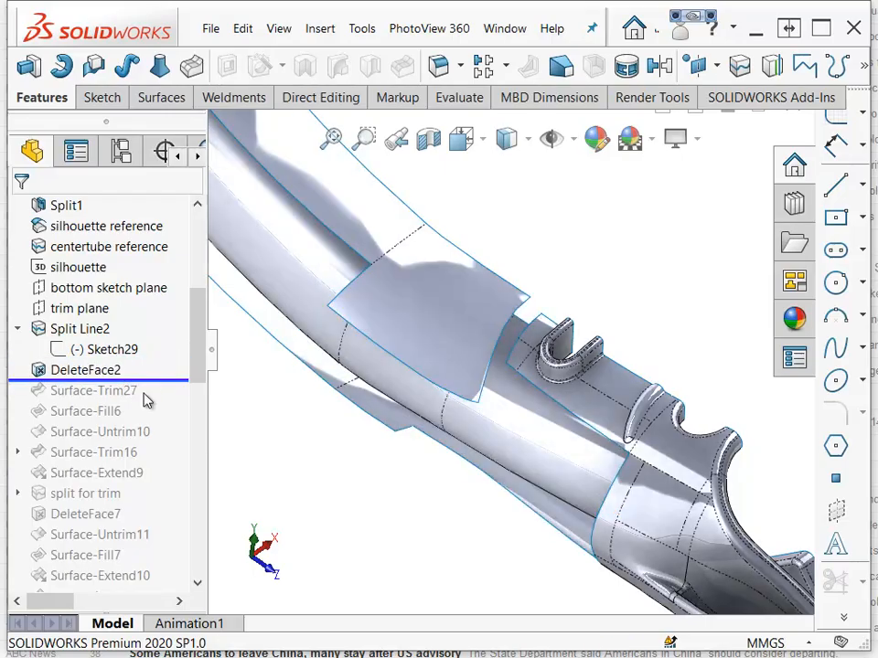
left_click(81, 375)
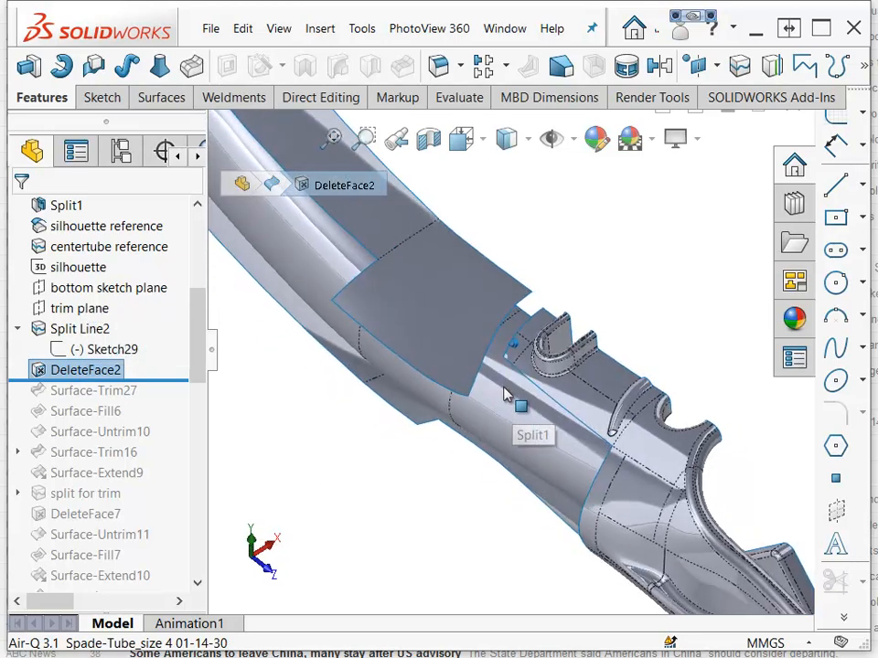
middle_click_drag(504, 391, 496, 340)
middle_click_drag(521, 300, 662, 337)
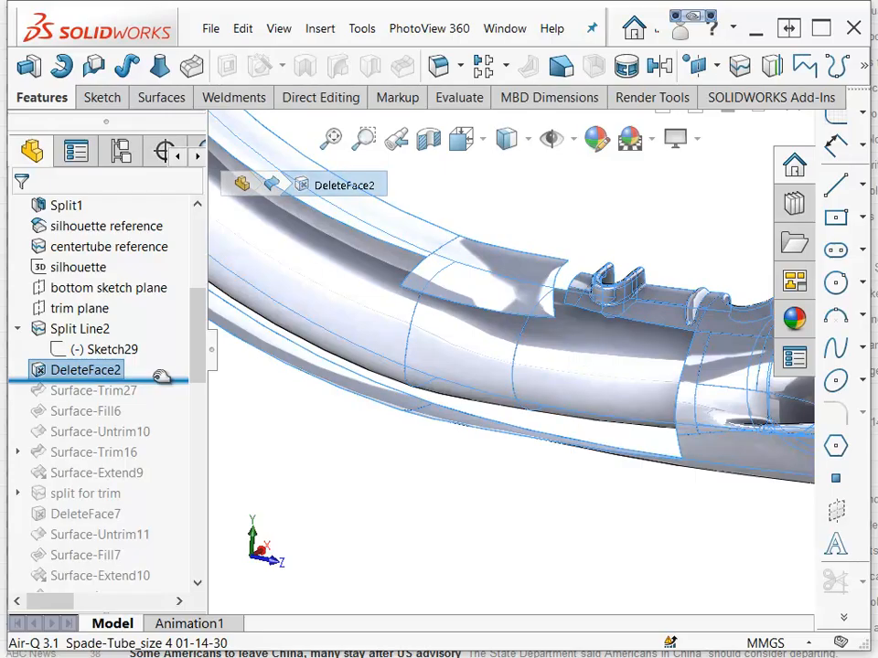
left_click_drag(160, 376, 160, 399)
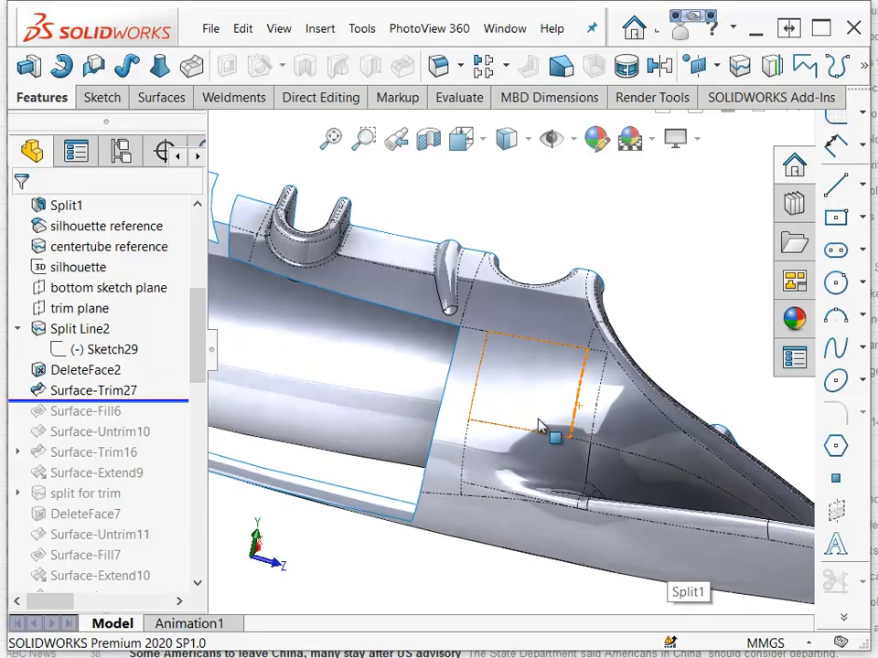
scroll(525, 431, "down", 2)
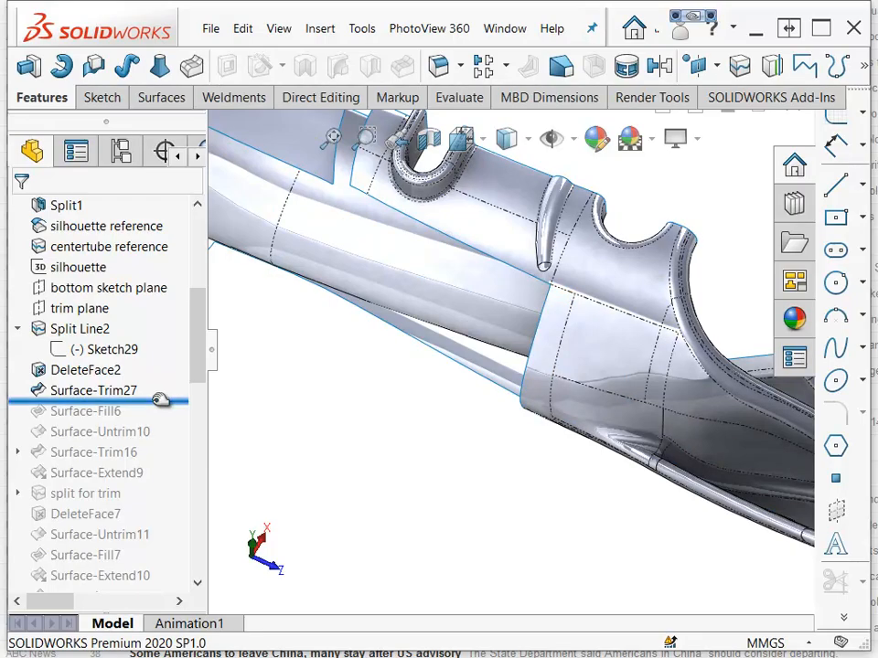
Roll forward past Surface-Fill6 and examine the filled circular patch on the tube.
left_click_drag(160, 399, 101, 419)
left_click(101, 413)
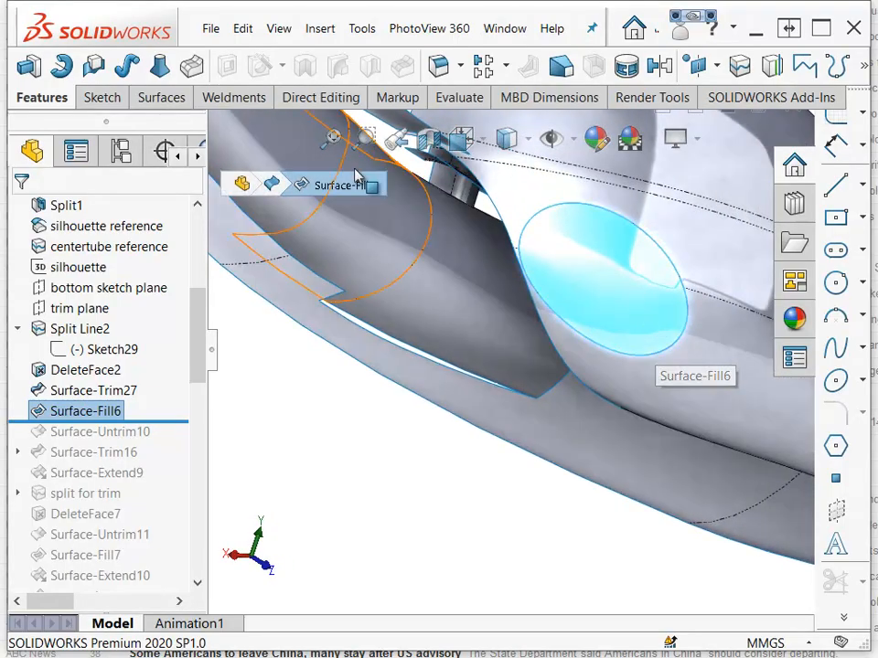
left_click(164, 98)
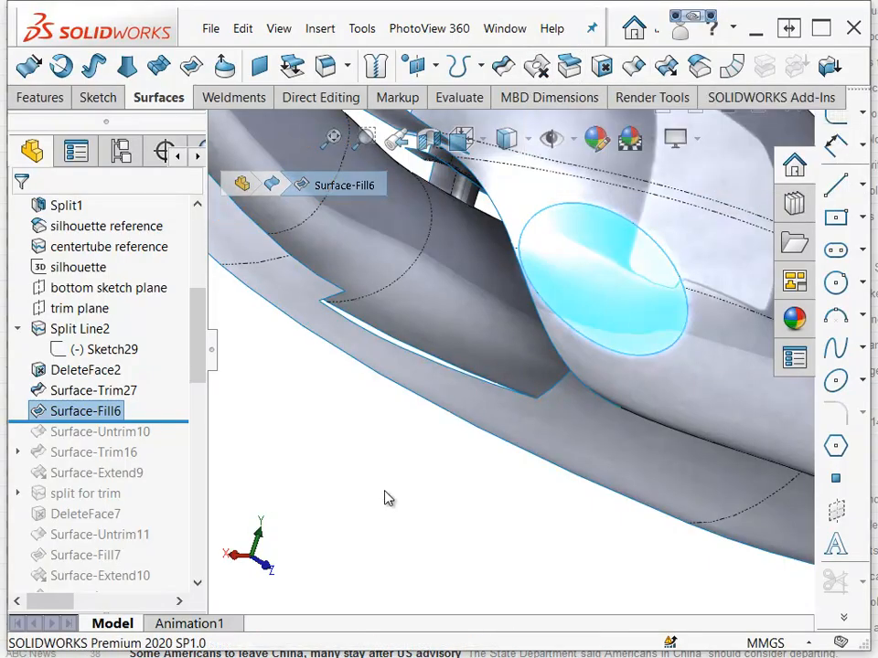
left_click(386, 498)
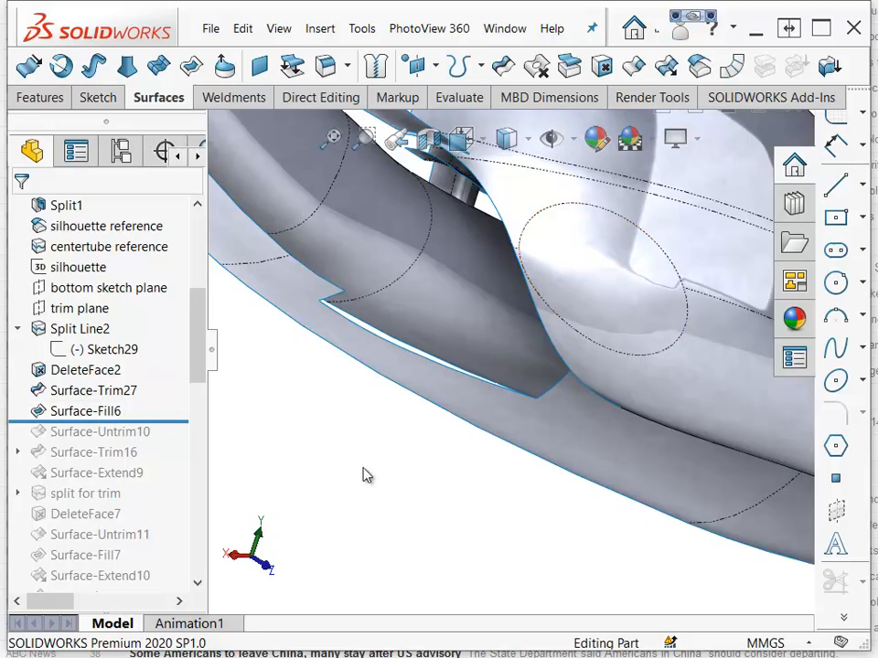
scroll(601, 395, "down", 5)
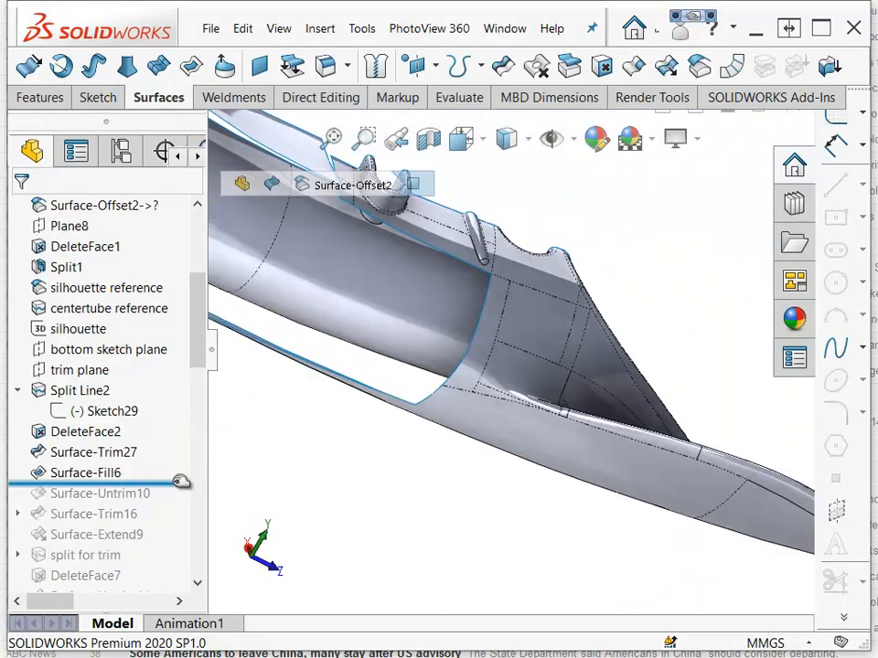
With the rollback after Surface-Untrim10, untrim three edges of the side surface using Extend edges and Merge with original.
mouse_move(180, 478)
left_mouse_down()
mouse_move(173, 500)
mouse_move(108, 494)
left_mouse_up()
left_click(108, 493)
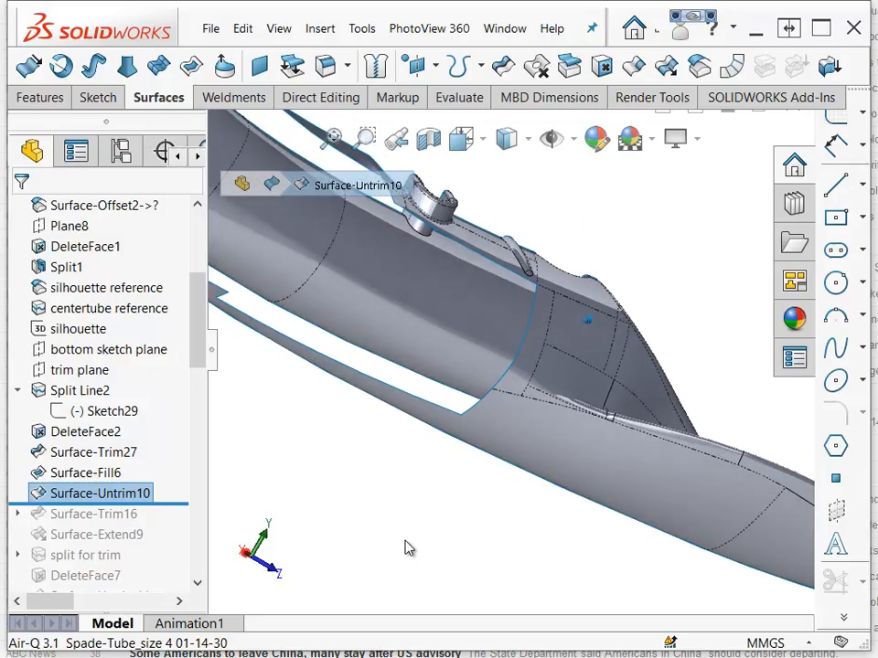
middle_click_drag(468, 475, 397, 513)
left_click(397, 513)
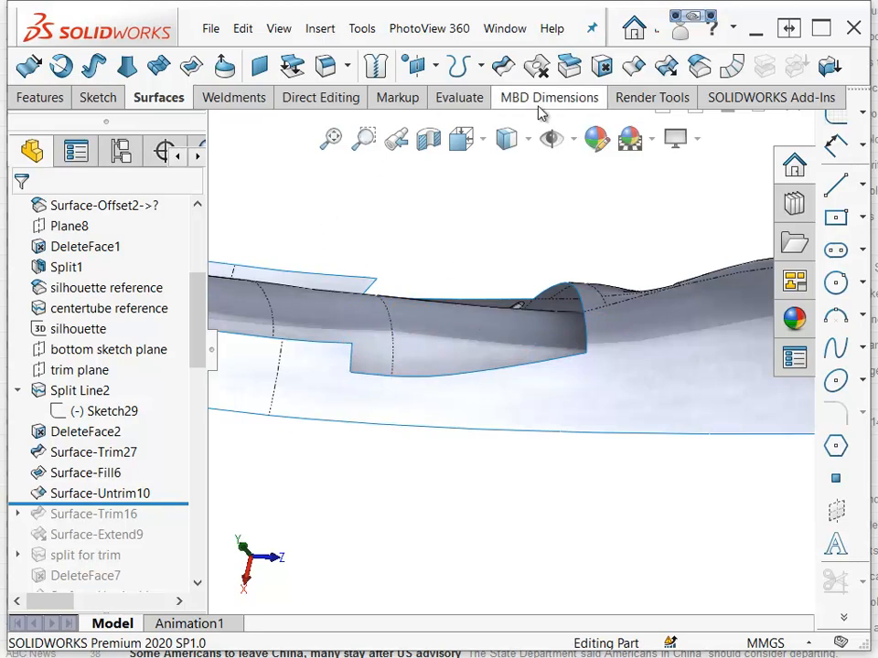
left_click(631, 68)
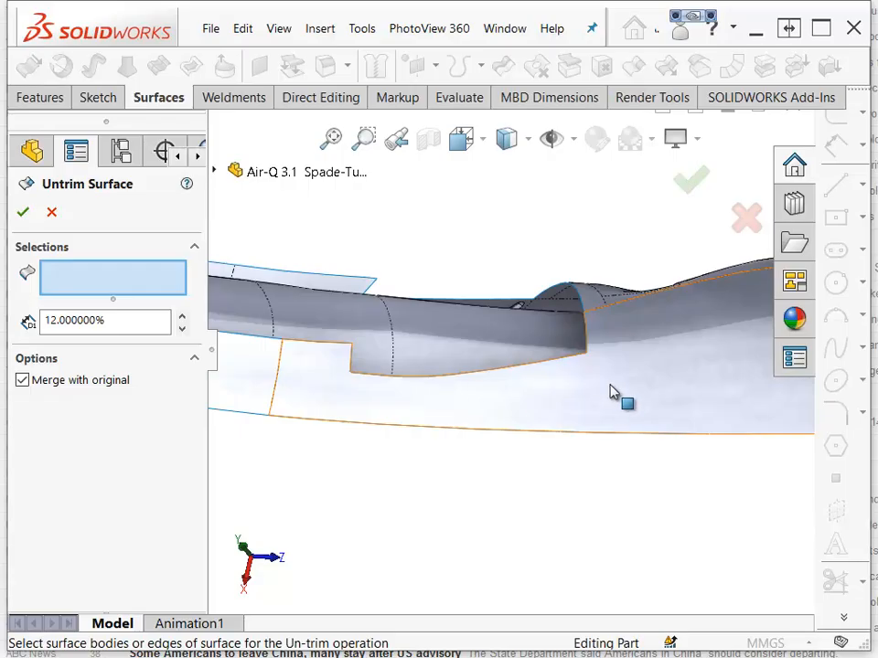
left_click(353, 362)
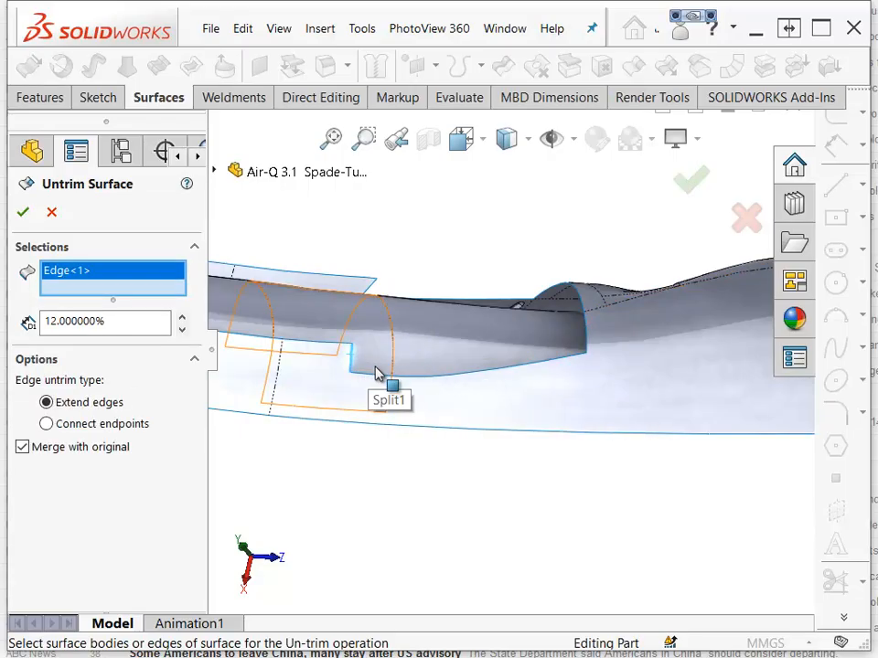
left_click(382, 378)
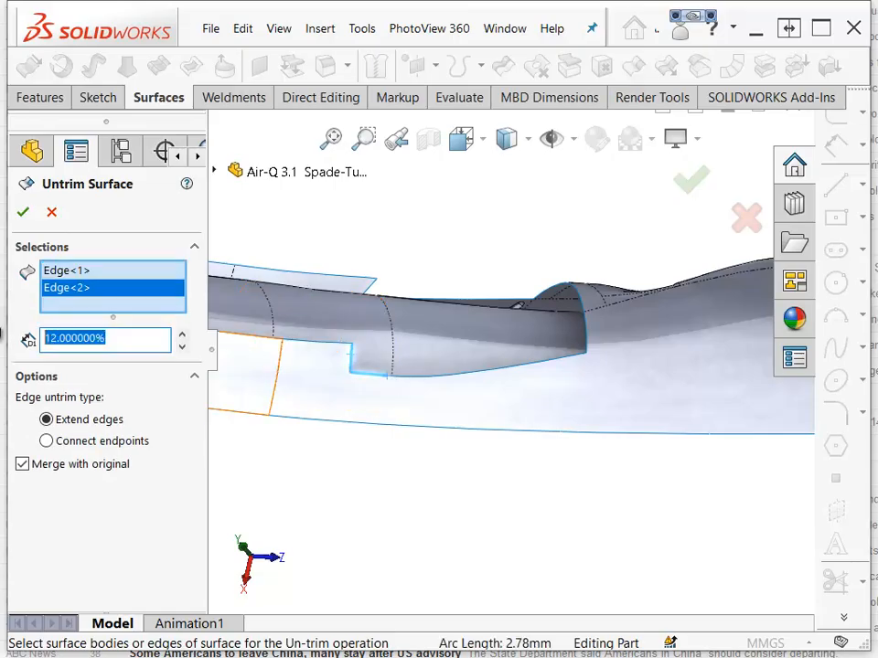
left_click(437, 370)
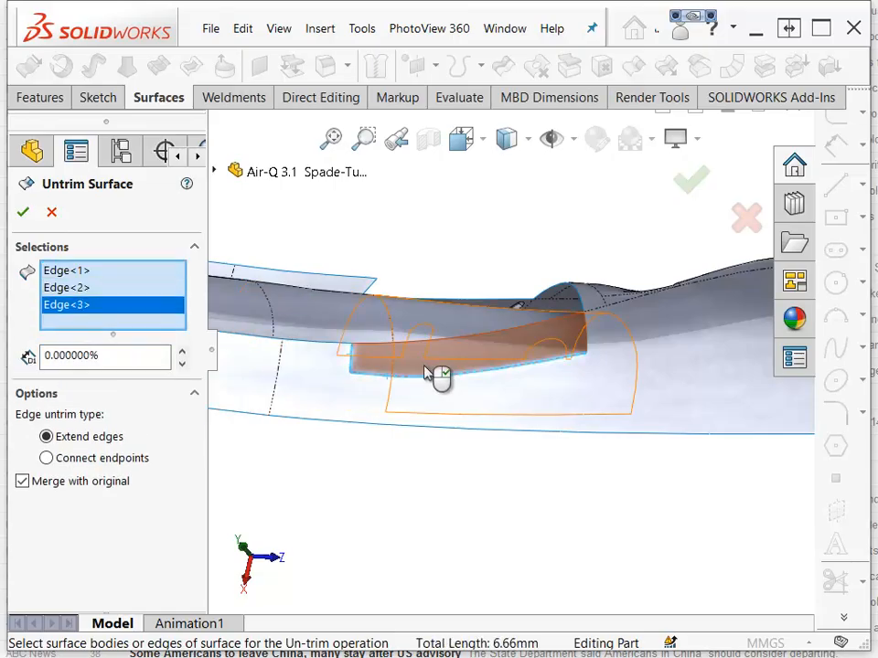
left_click(23, 214)
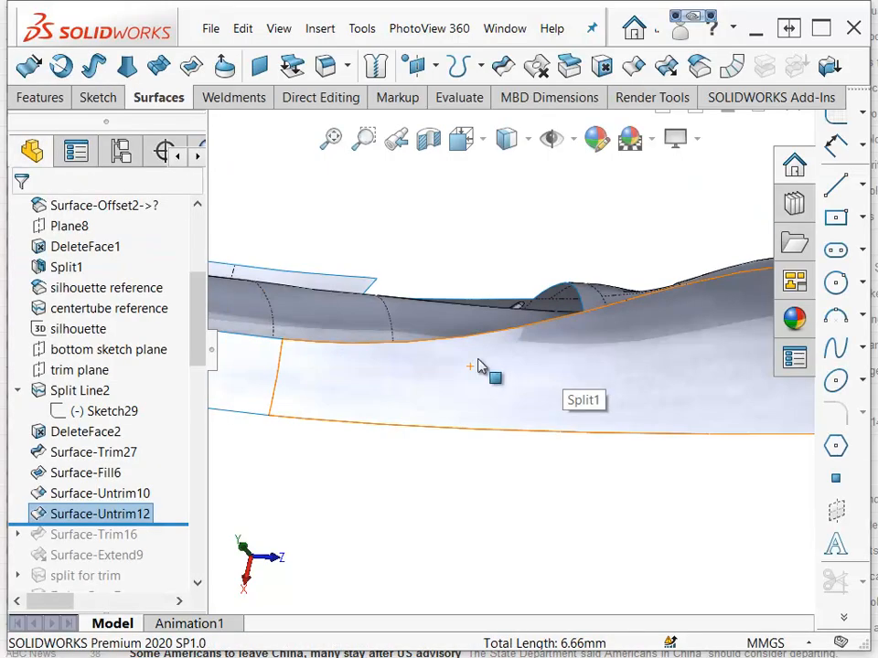
Roll forward past Surface-Trim16 and open Surface-Extend9 to review its edge and distance settings, then close it.
left_click(363, 501)
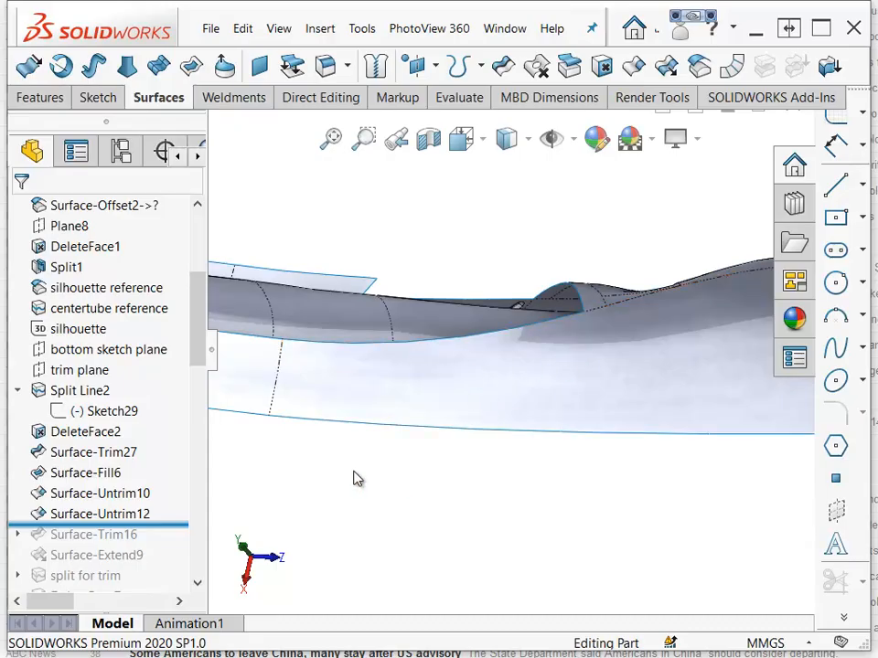
left_click_drag(91, 524, 91, 565)
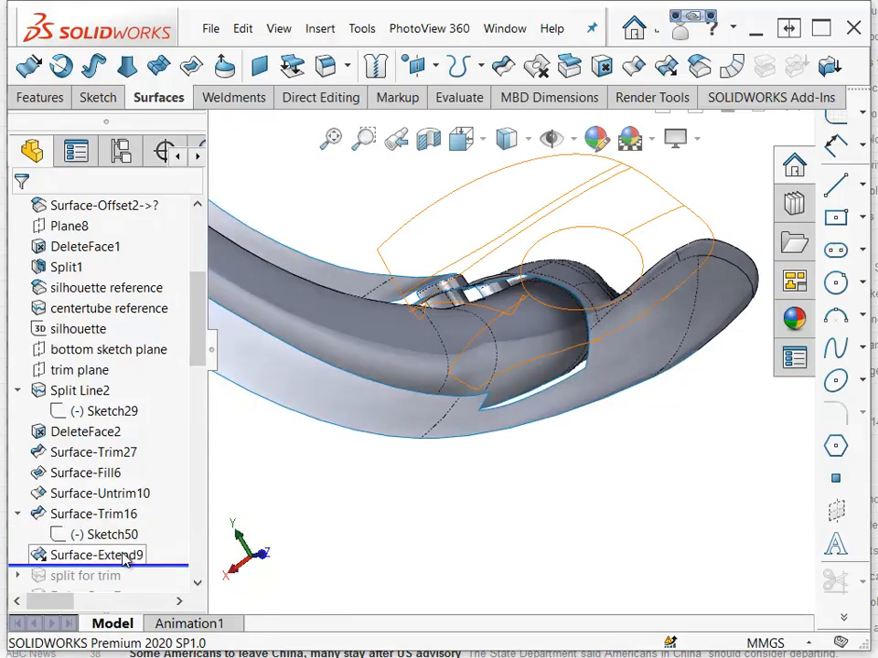
middle_click_drag(456, 533, 401, 535)
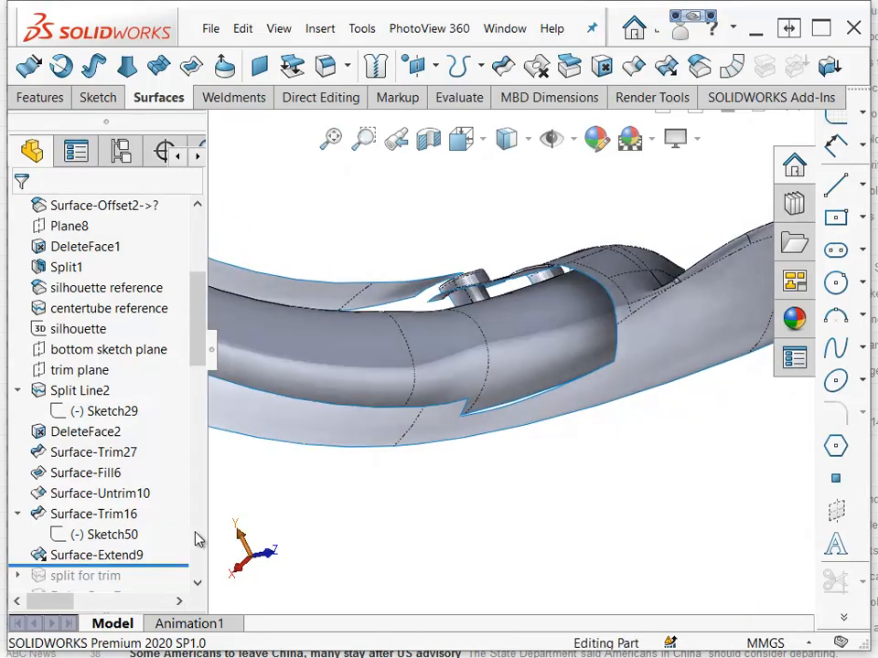
left_click(104, 558)
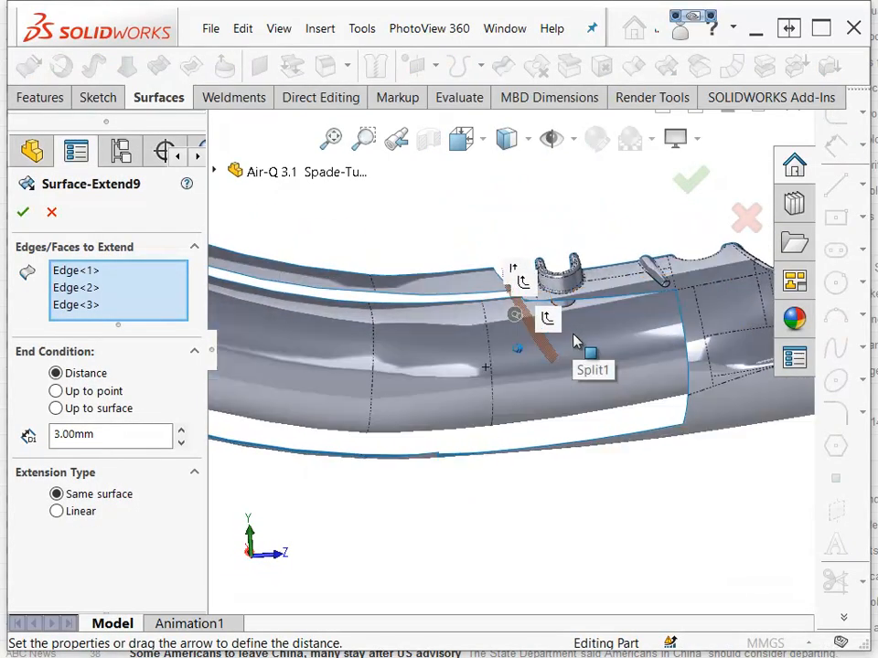
key("f")
scroll(551, 547, "down", 4)
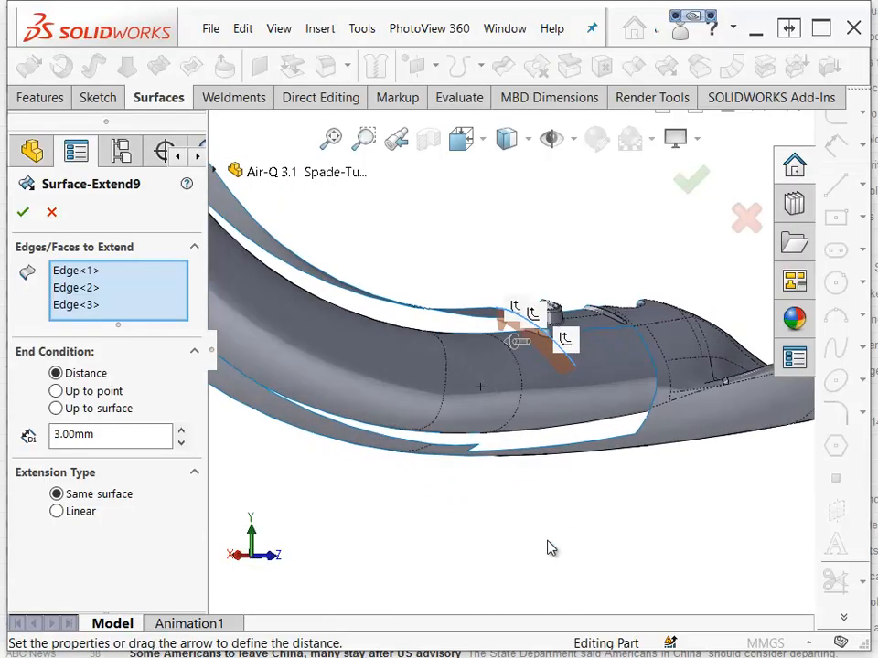
scroll(551, 547, "down", 2)
scroll(525, 235, "down", 3)
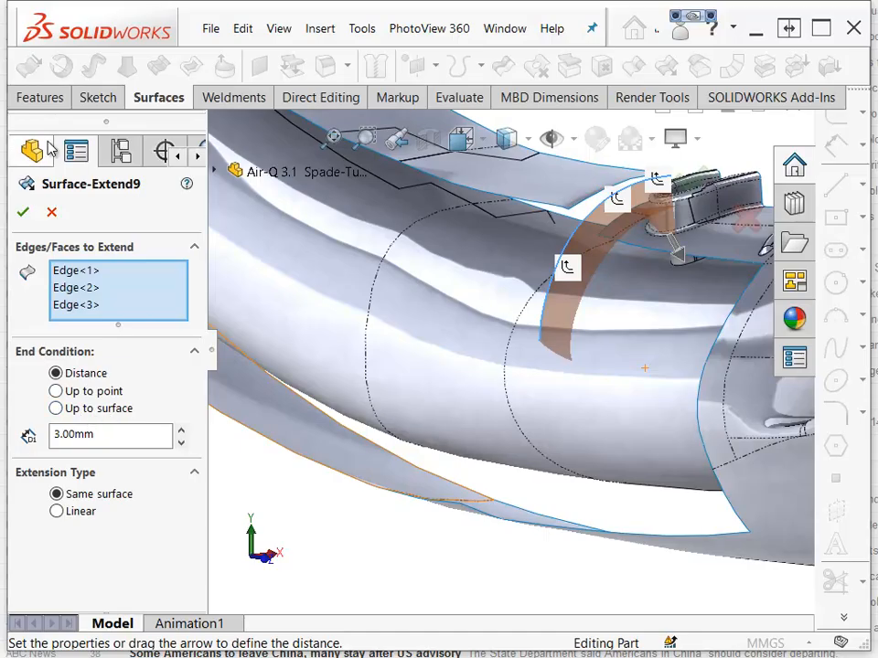
left_click(22, 220)
Roll forward past the split for trim feature and examine its 3D sketch and split line on the tube.
left_click_drag(146, 278, 114, 337)
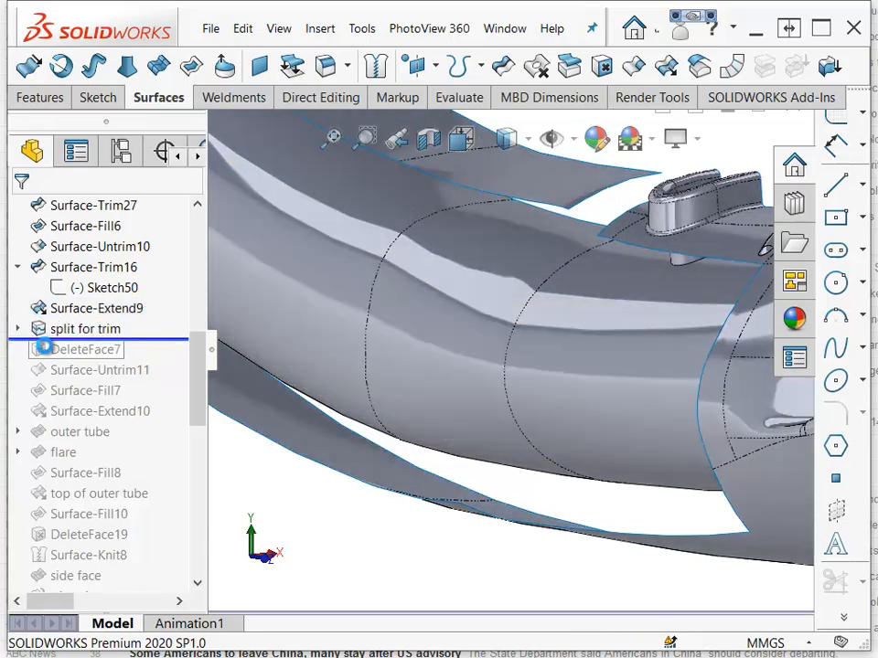
left_click(19, 331)
left_click(104, 355)
scroll(203, 484, "up", 3)
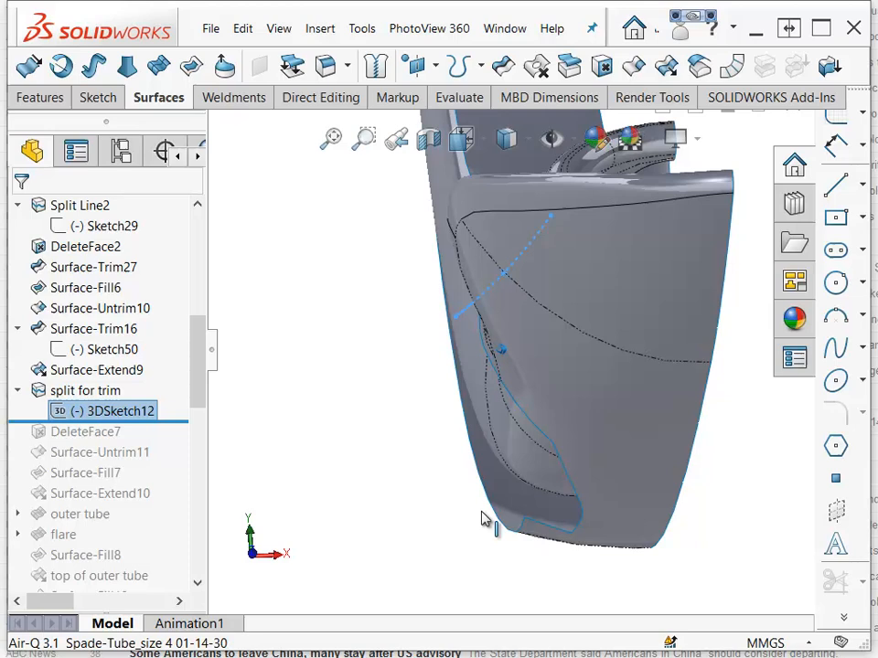
left_click(118, 392)
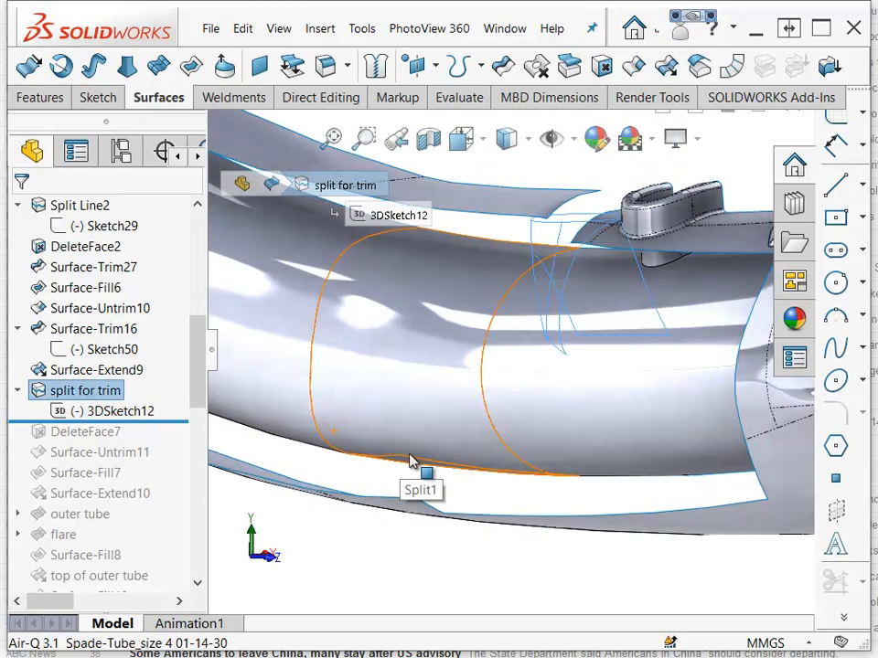
right_click(85, 391)
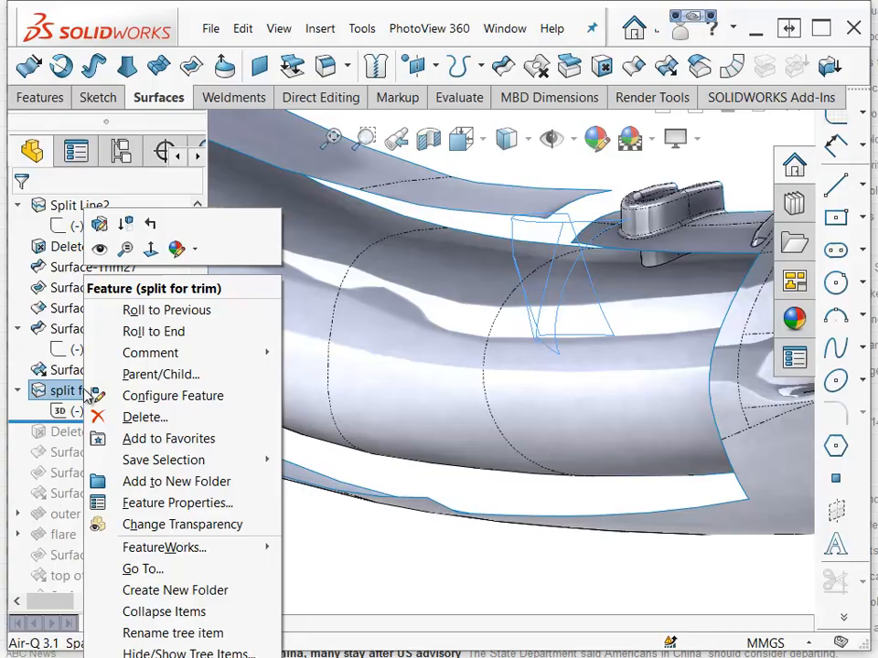
left_click(95, 248)
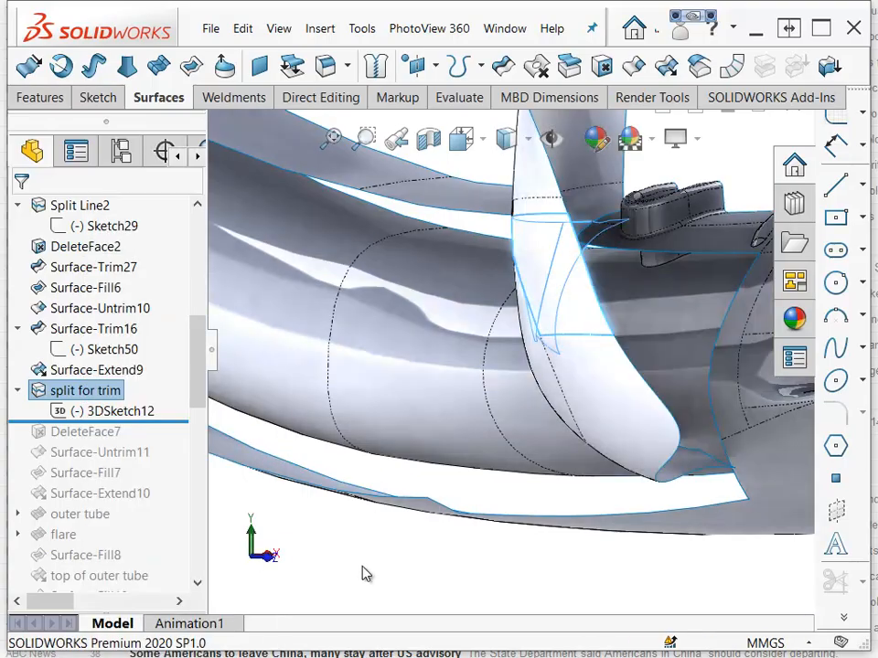
left_click(110, 414)
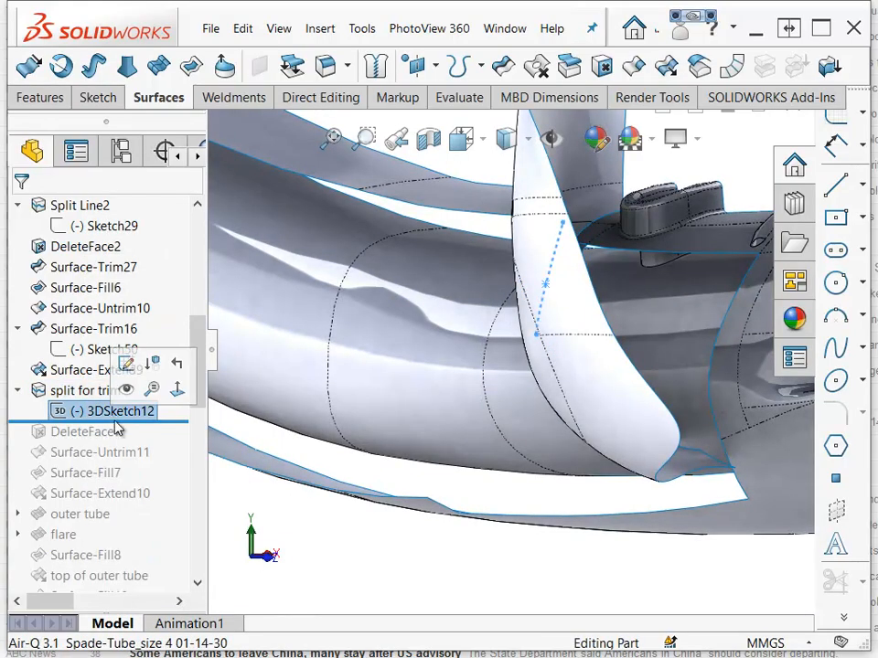
scroll(112, 416, "up", 1)
middle_click_drag(403, 457, 490, 468)
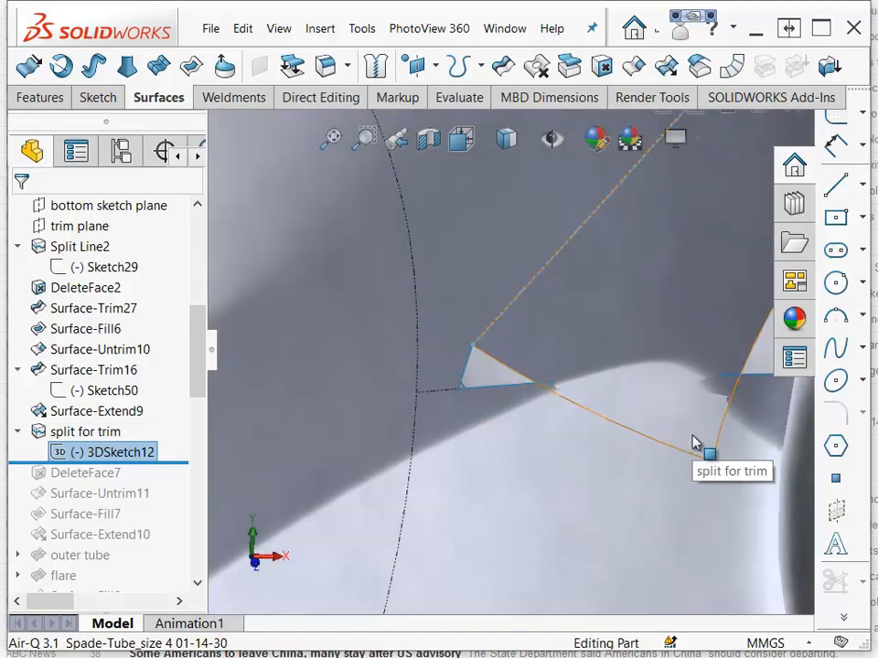
left_click(489, 382)
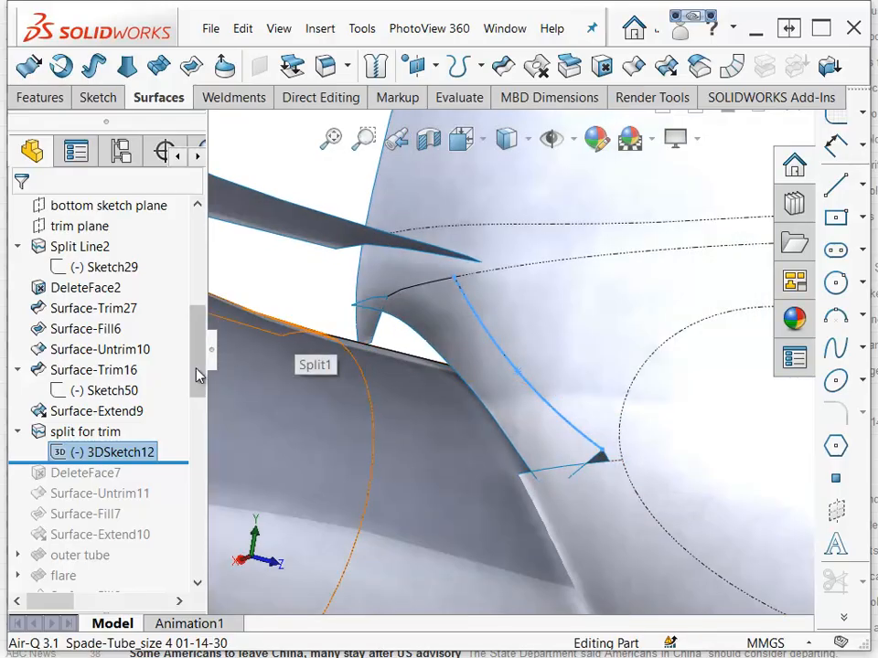
Roll forward past DeleteFace7, Surface-Untrim11 and Surface-Fill7, and open Surface-Fill7 for editing.
mouse_move(149, 464)
left_mouse_down()
mouse_move(148, 475)
mouse_move(156, 472)
left_mouse_up()
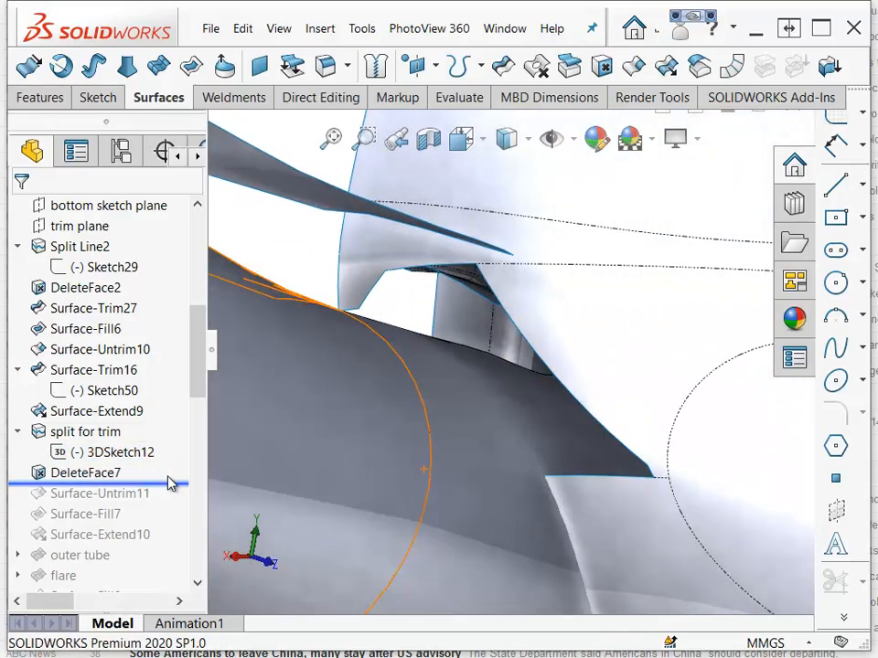
left_click_drag(168, 482, 151, 523)
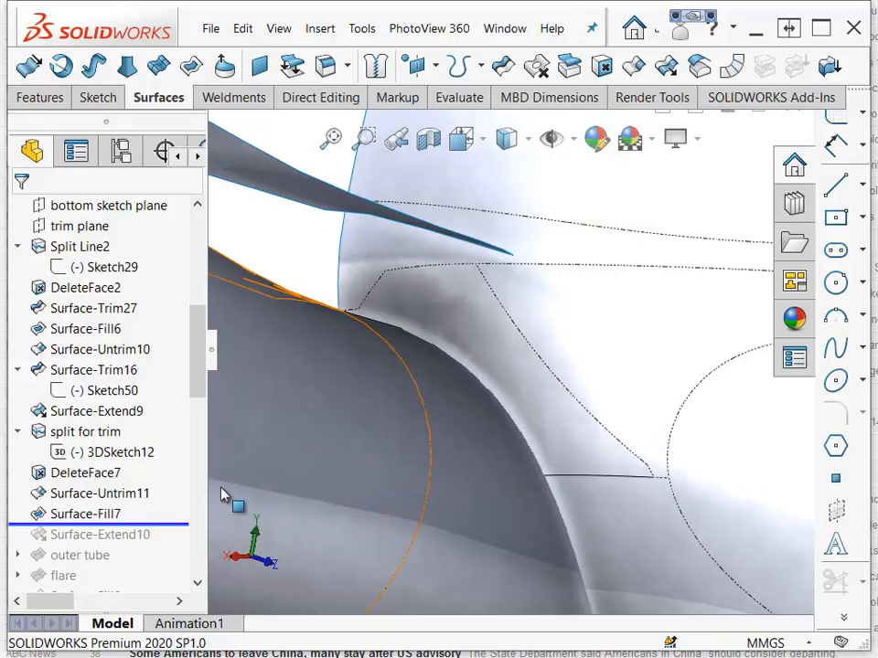
left_click(88, 514)
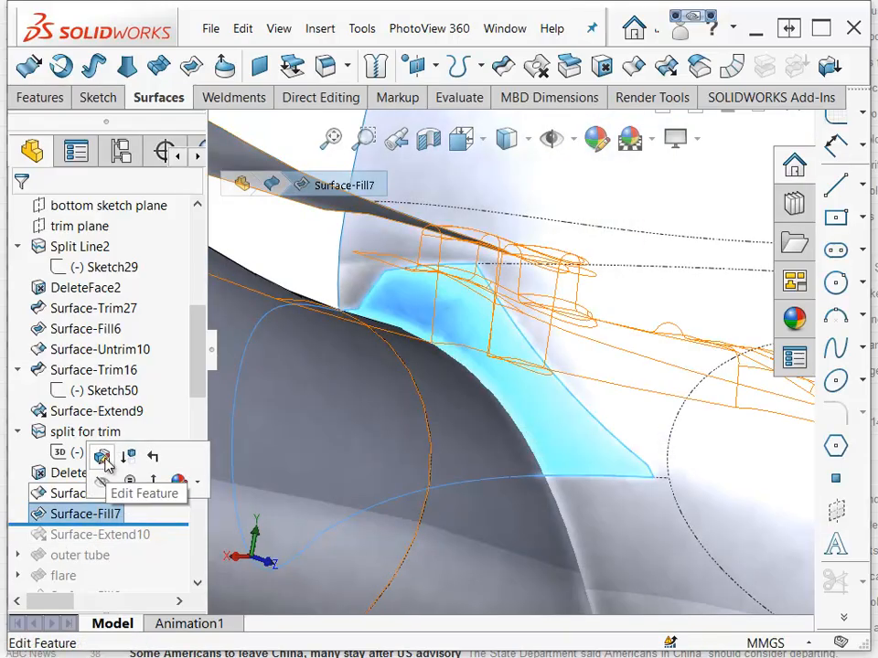
left_click(107, 465)
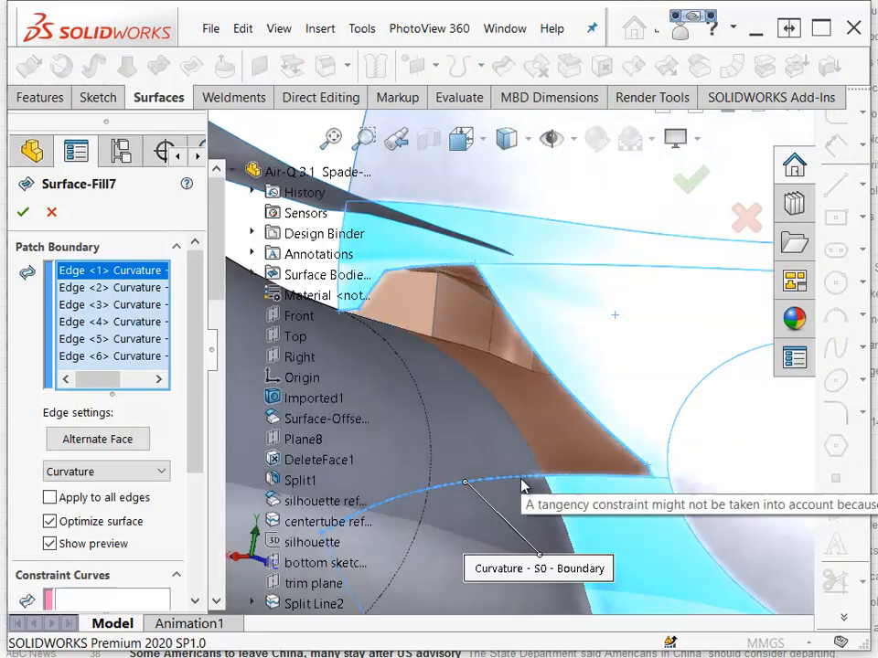
Orbit around the fill patch to examine its boundary edges, curvature settings and options.
key("Left")
key("Left")
key("Left")
key("Left")
key("Left")
key("Left")
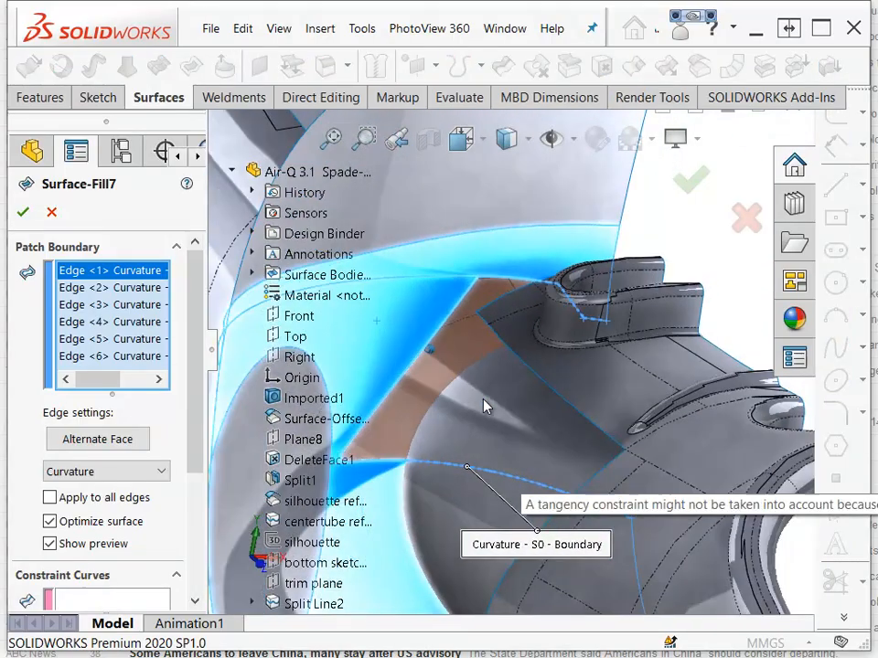
middle_click_drag(486, 407, 553, 470)
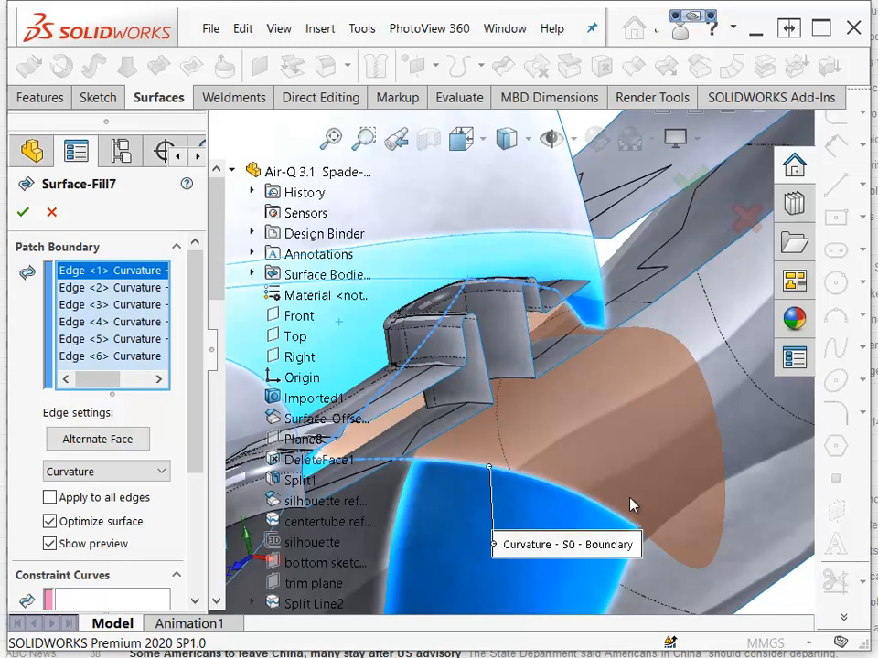
key("Down")
key("Down")
key("Down")
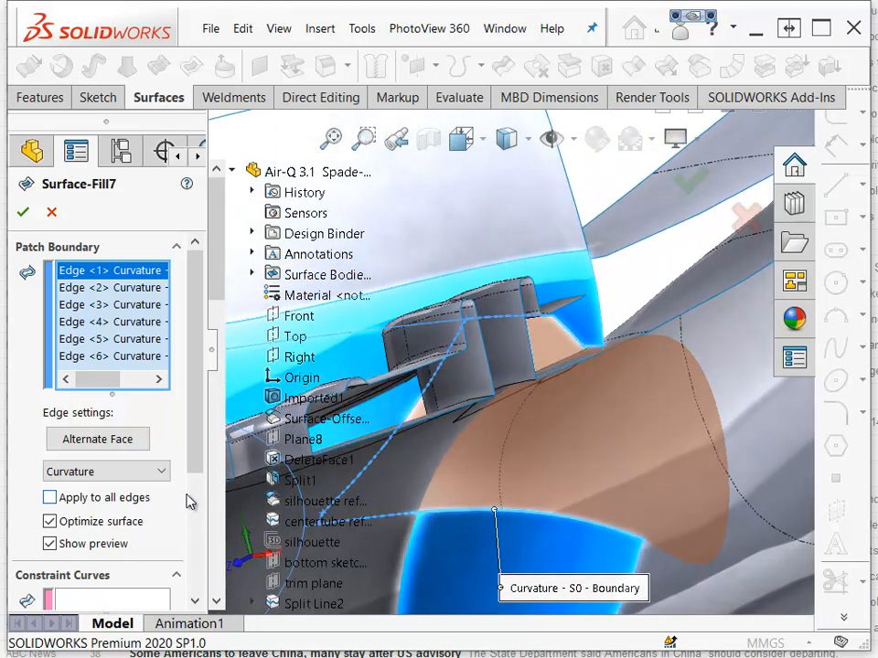
scroll(169, 539, "down", 5)
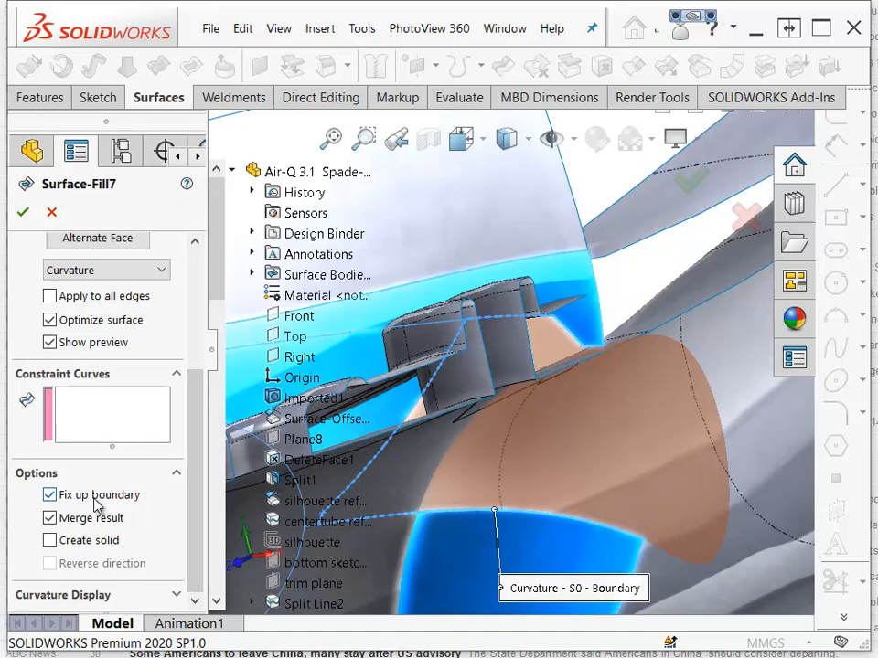
middle_click_drag(578, 525, 605, 353)
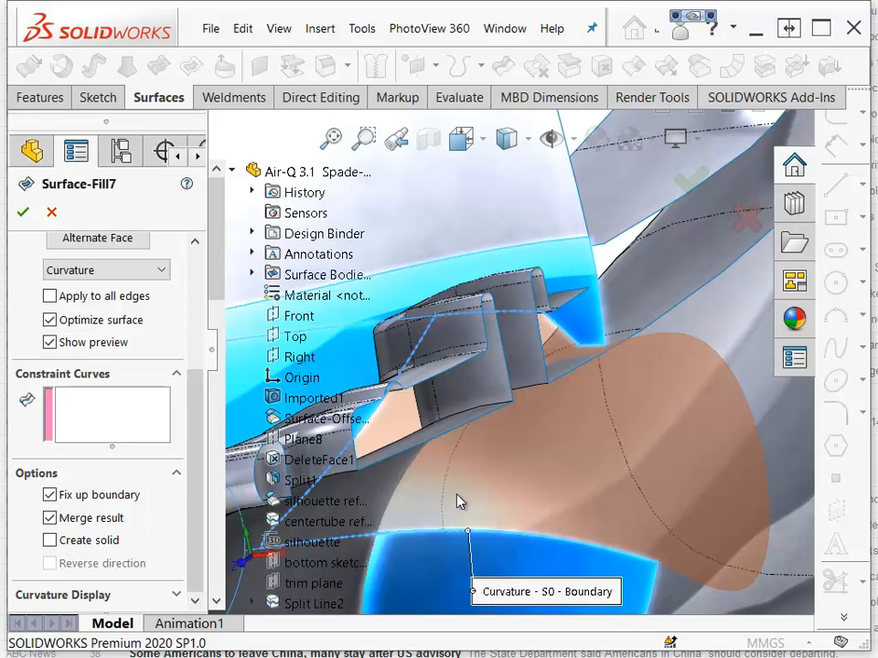
Turn on the fill's mesh preview at density 10, toggle Optimize surface off and on, and confirm the fill.
left_click(170, 595)
left_click(64, 546)
scroll(60, 592, "down", 1)
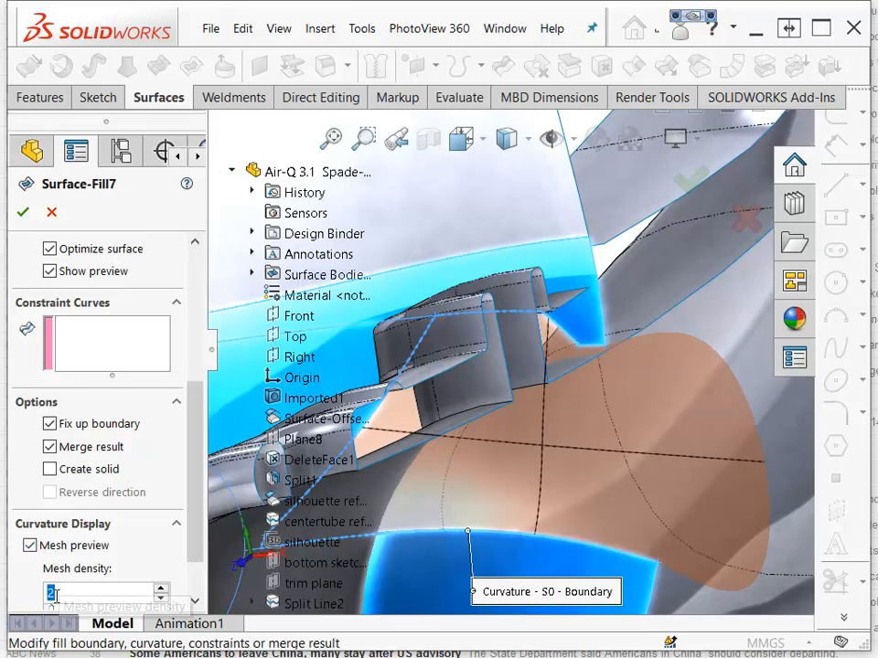
left_click_drag(52, 607, 109, 605)
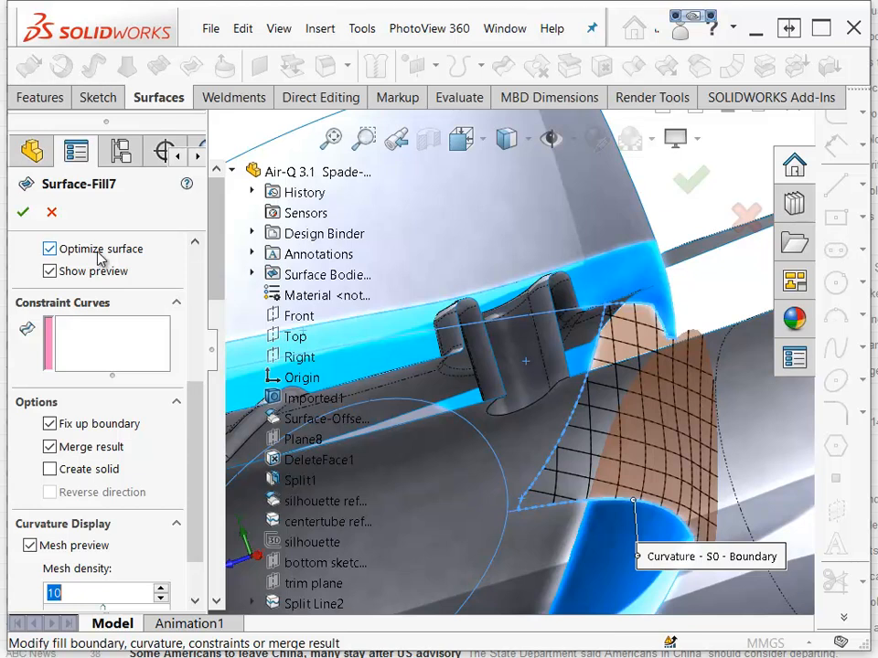
left_click(50, 249)
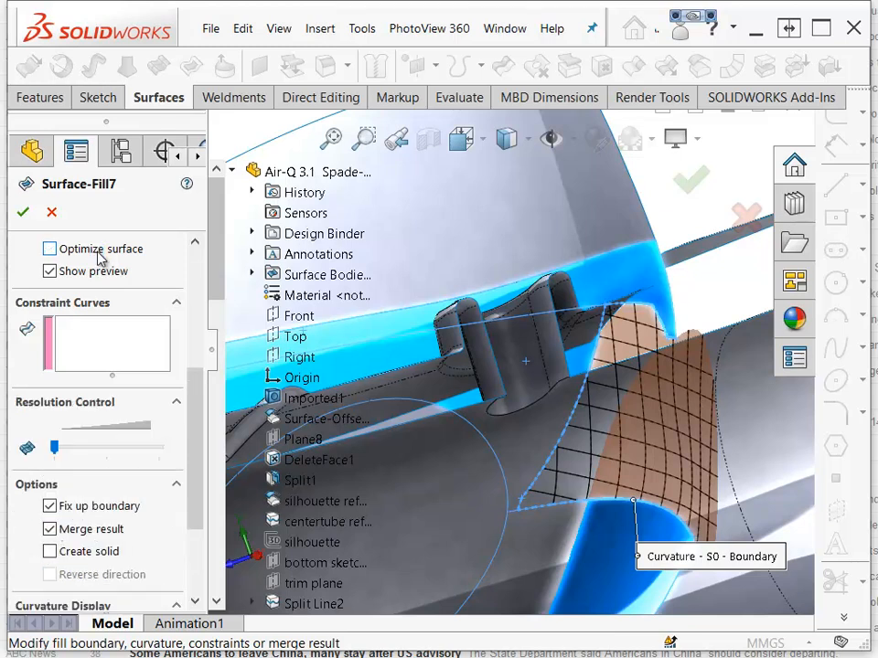
left_click(54, 250)
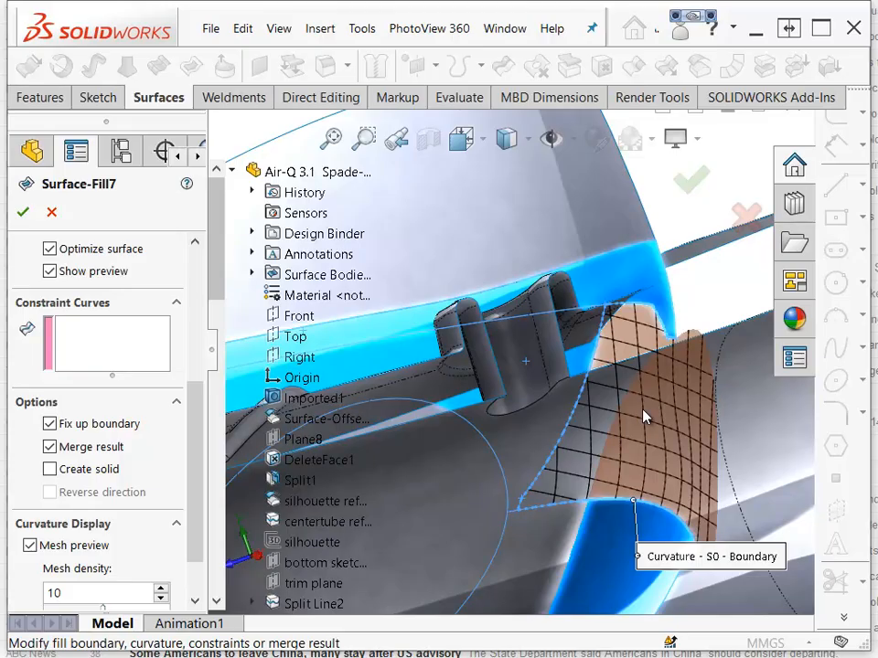
left_click(22, 212)
Review the model from several angles and list its surface bodies, highlighting Surface-Untrim11.
middle_click_drag(488, 386, 674, 374)
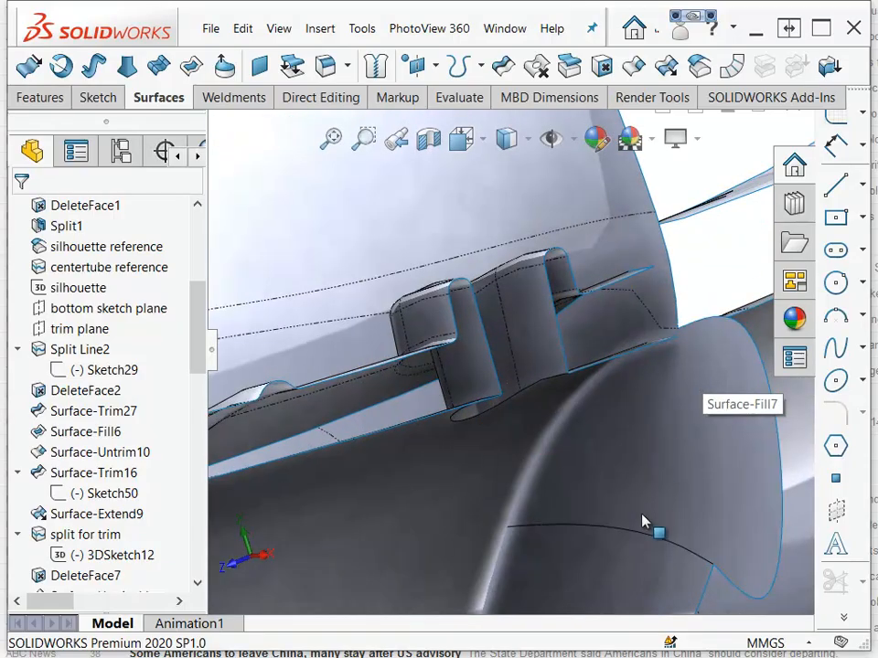
scroll(647, 583, "down", 6)
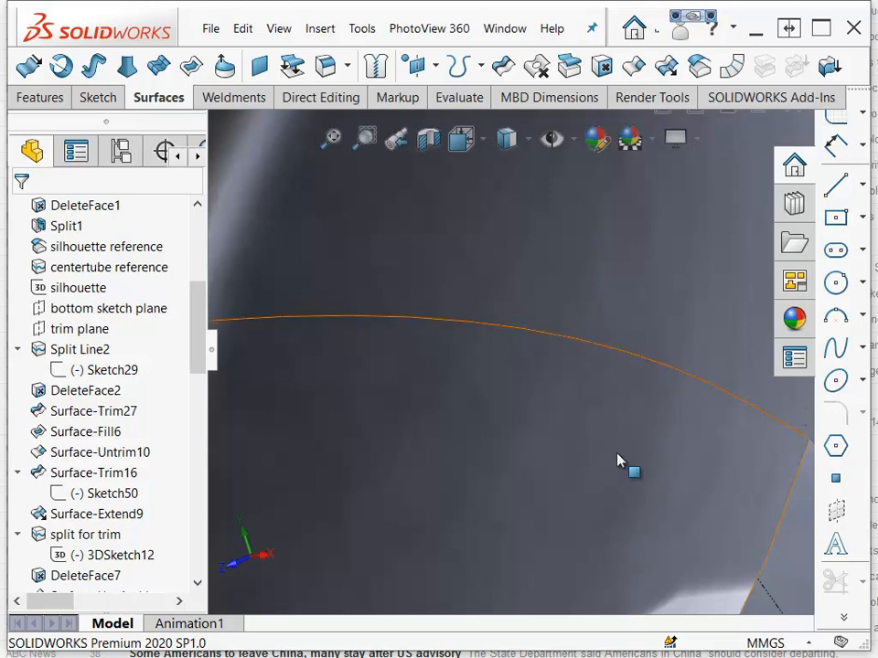
scroll(619, 463, "up", 3)
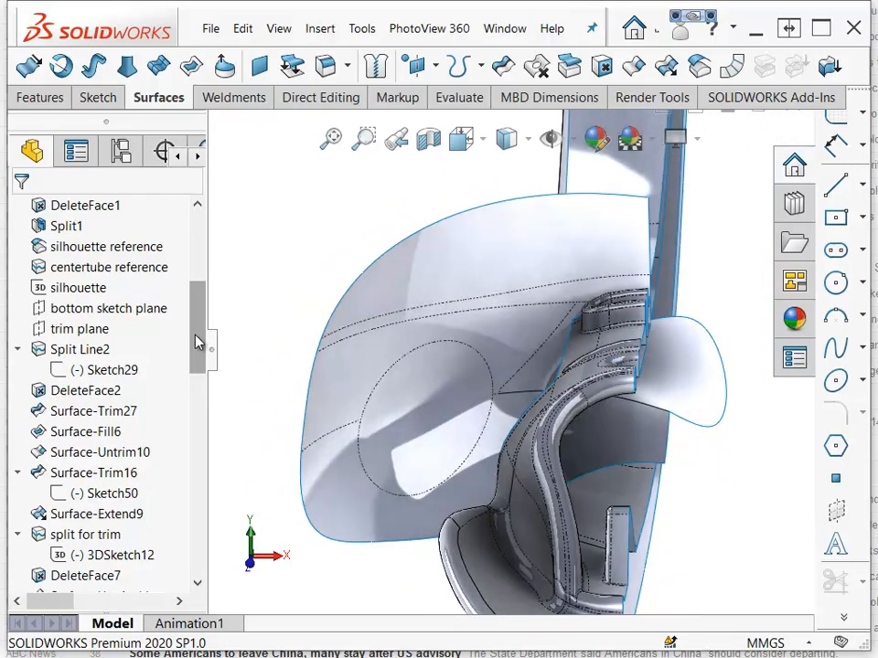
mouse_move(199, 342)
left_mouse_down()
mouse_move(182, 410)
mouse_move(185, 403)
left_mouse_up()
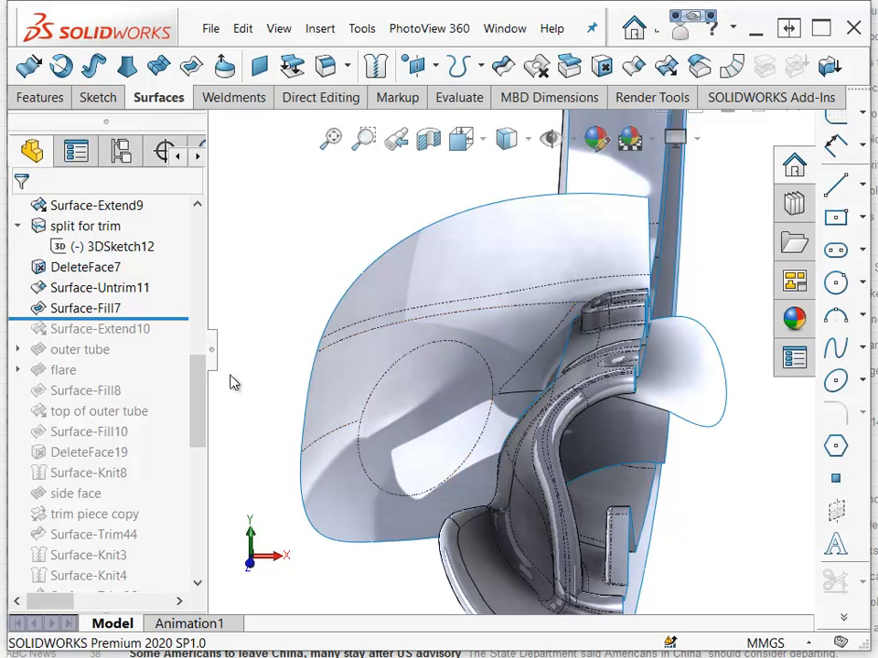
left_click_drag(198, 417, 226, 252)
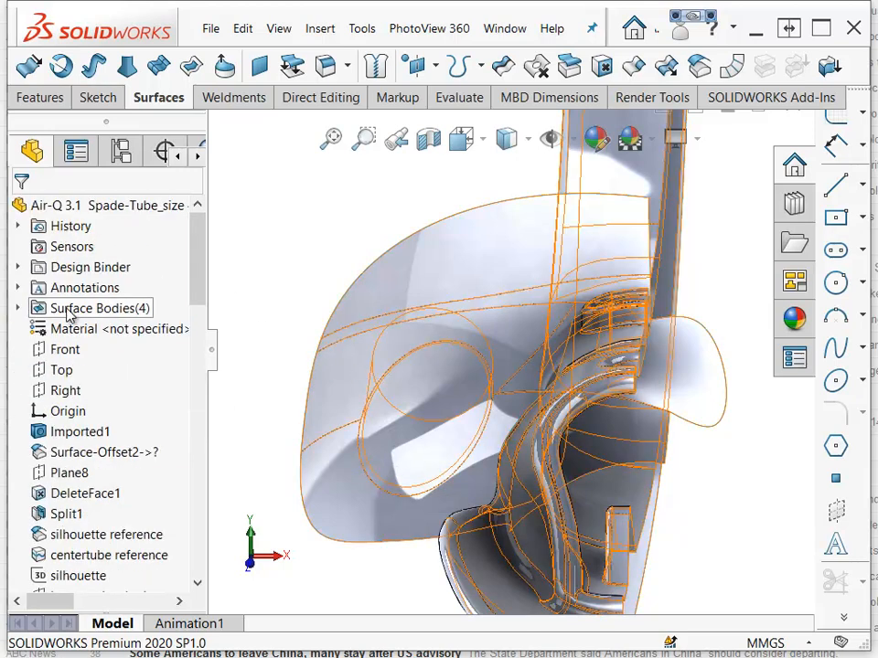
left_click(18, 309)
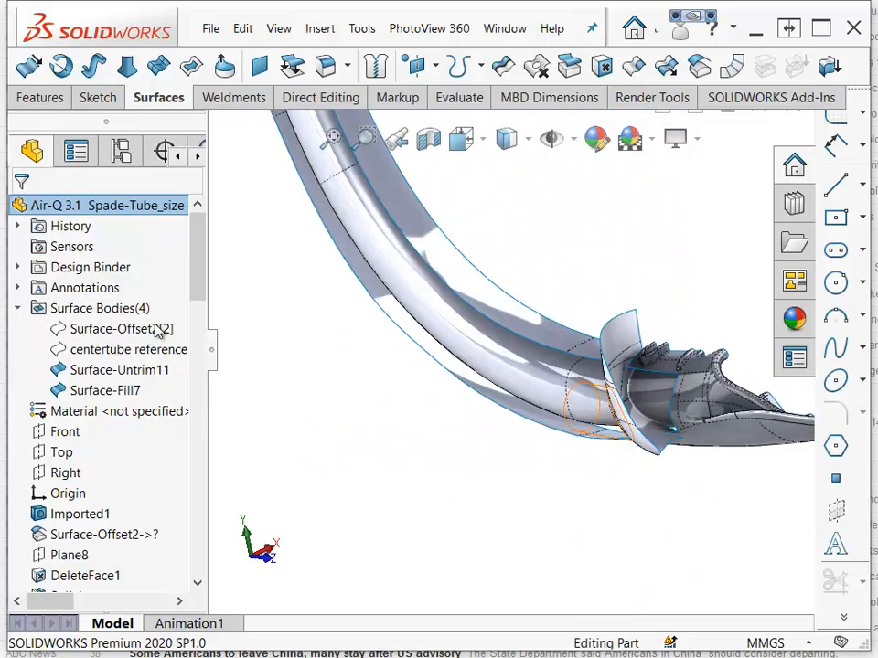
left_click(101, 369)
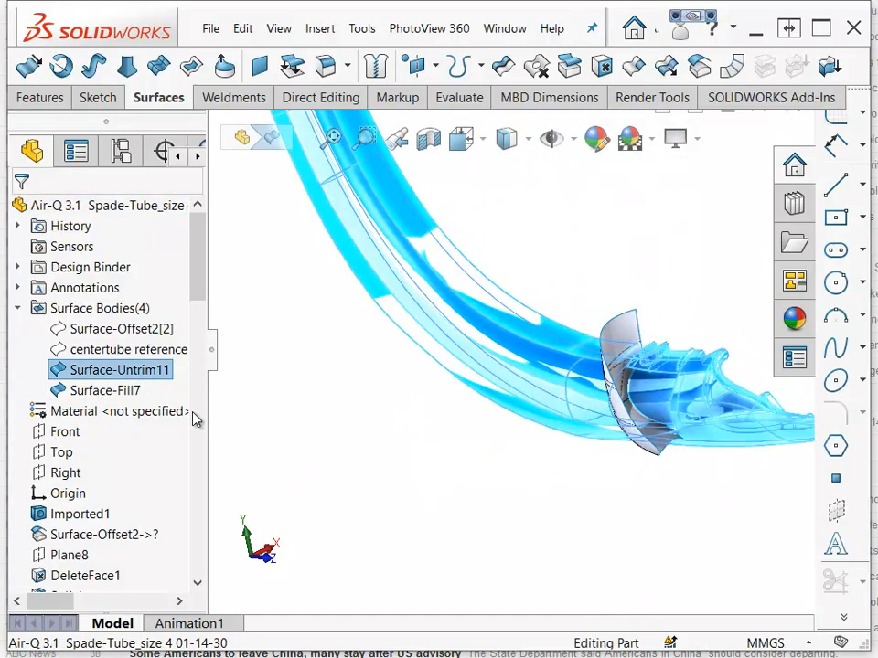
Give the Surface-Fill7 body a red appearance.
left_click(106, 392)
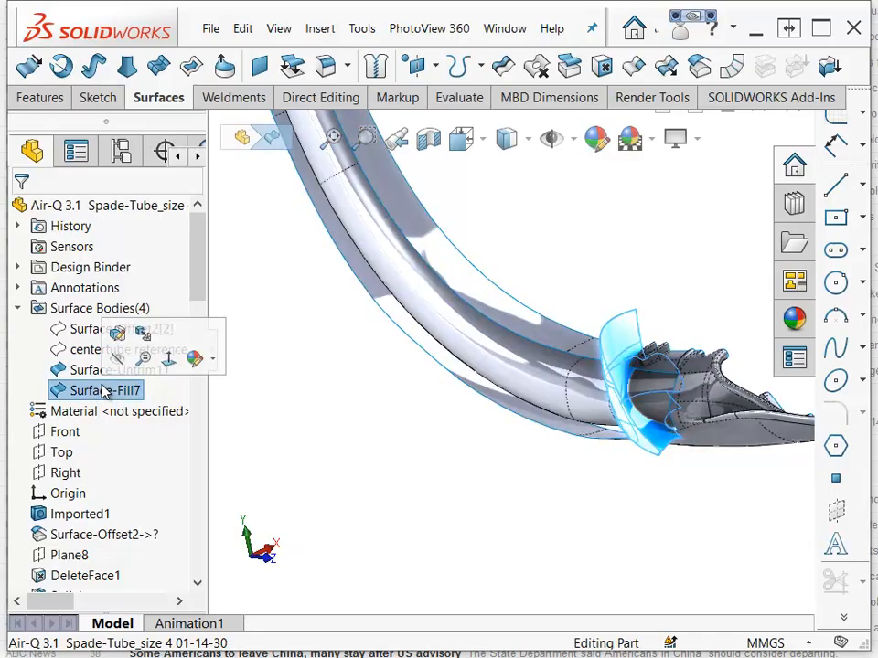
left_click(195, 358)
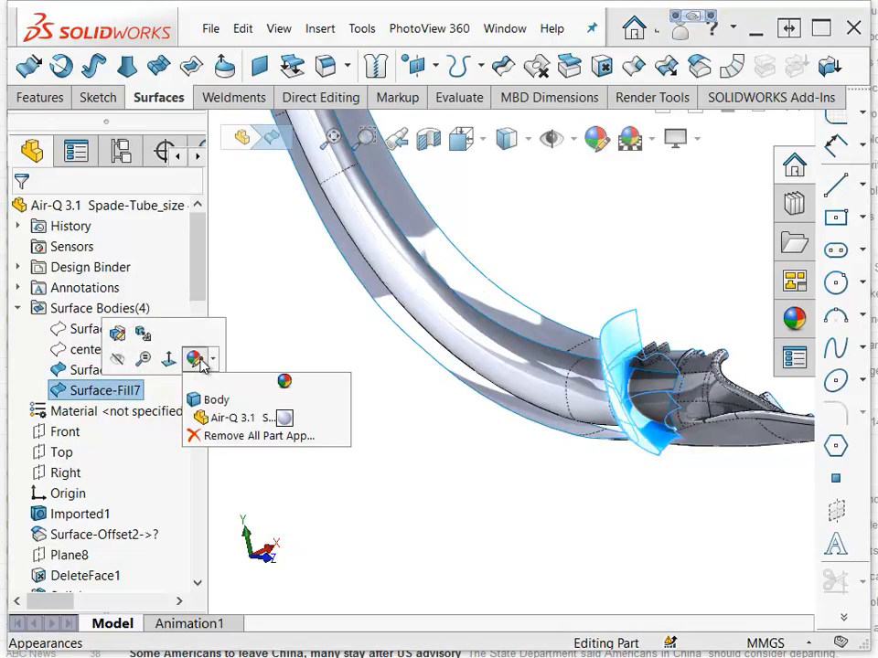
left_click(210, 400)
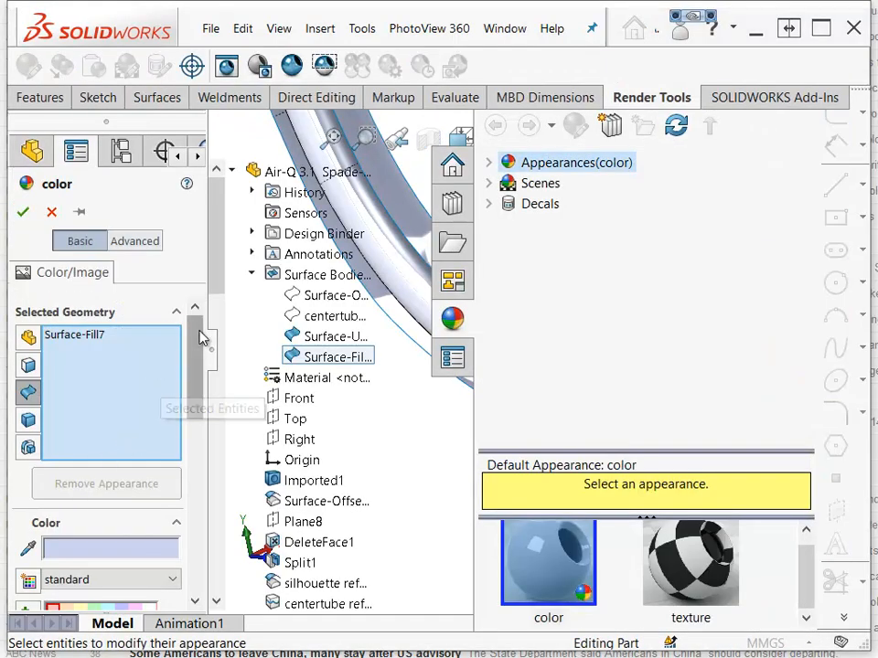
left_click_drag(202, 343, 196, 426)
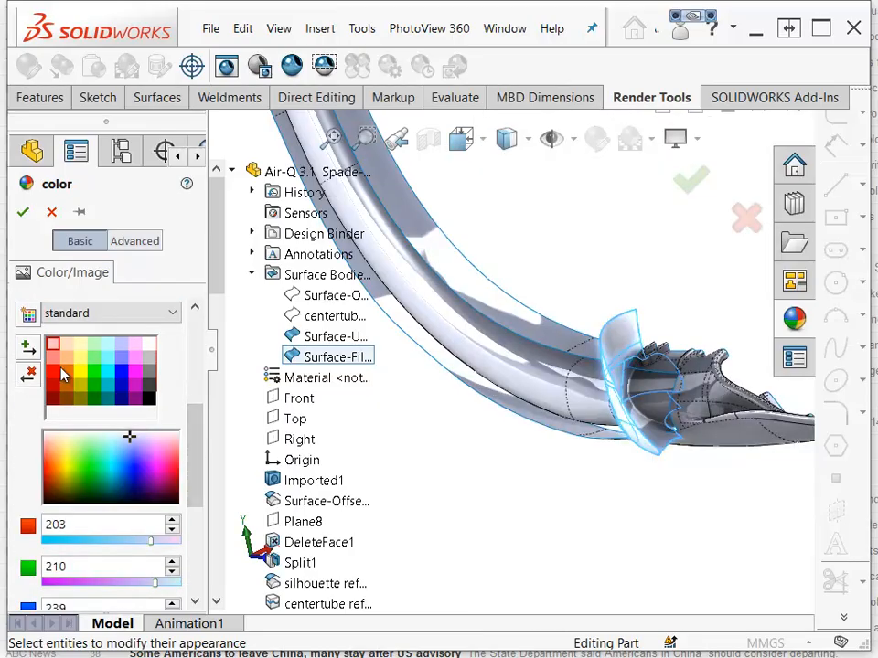
left_click(55, 379)
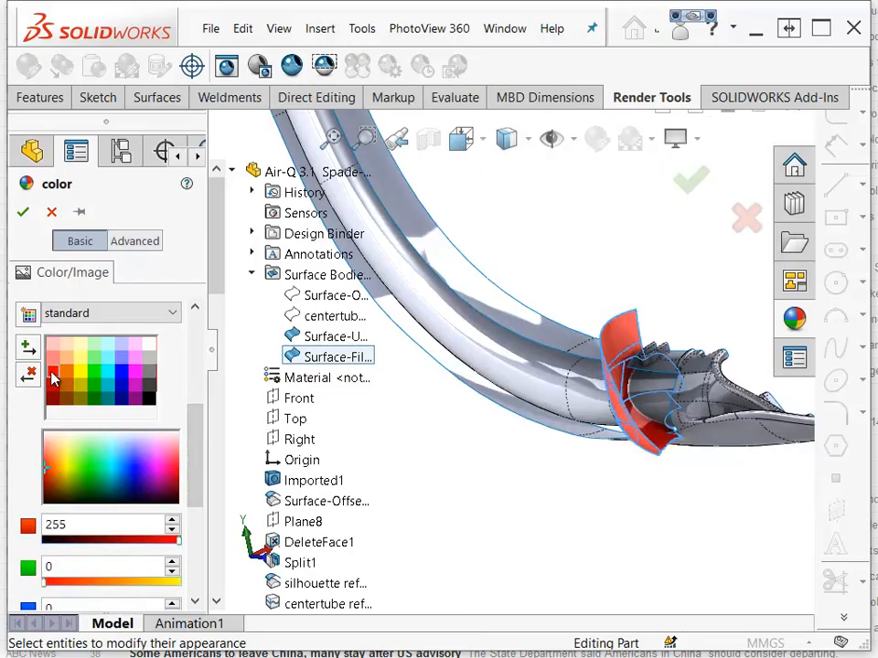
left_click(22, 214)
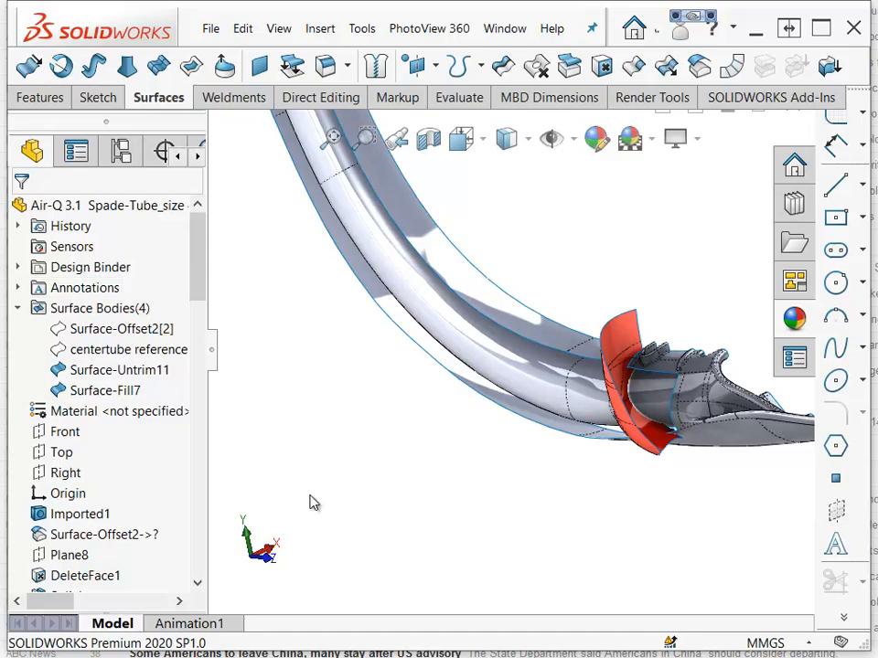
middle_click_drag(469, 498, 470, 497)
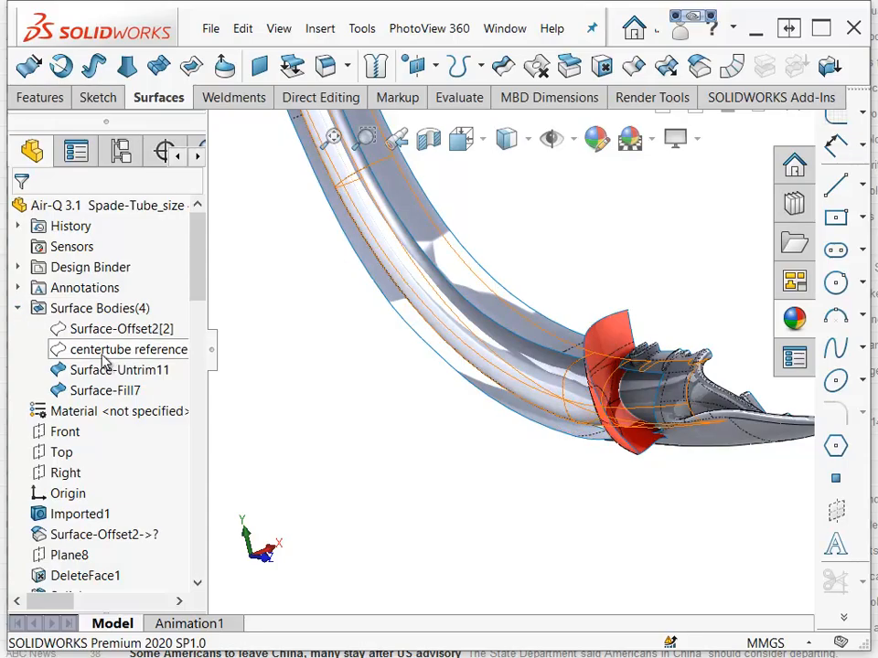
Collapse the surface bodies folder and roll the feature tree forward to just after Surface-Extend10.
left_click(17, 308)
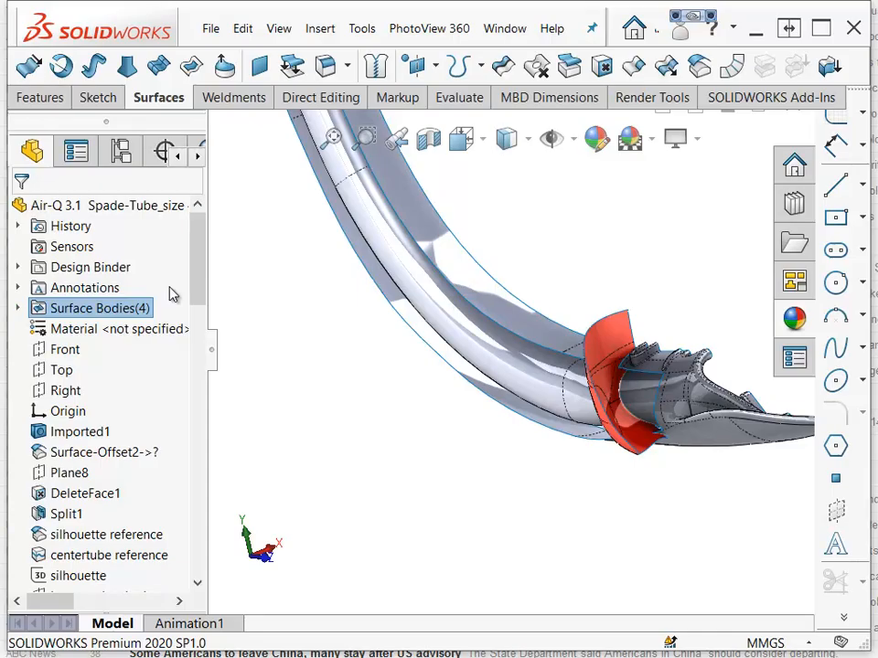
left_click_drag(195, 275, 189, 408)
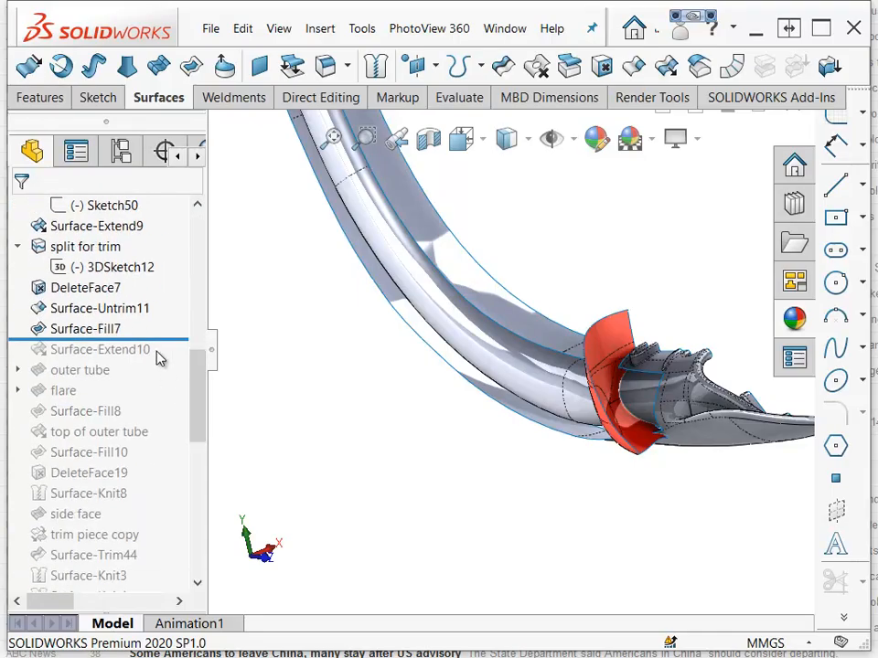
left_click_drag(165, 344, 154, 356)
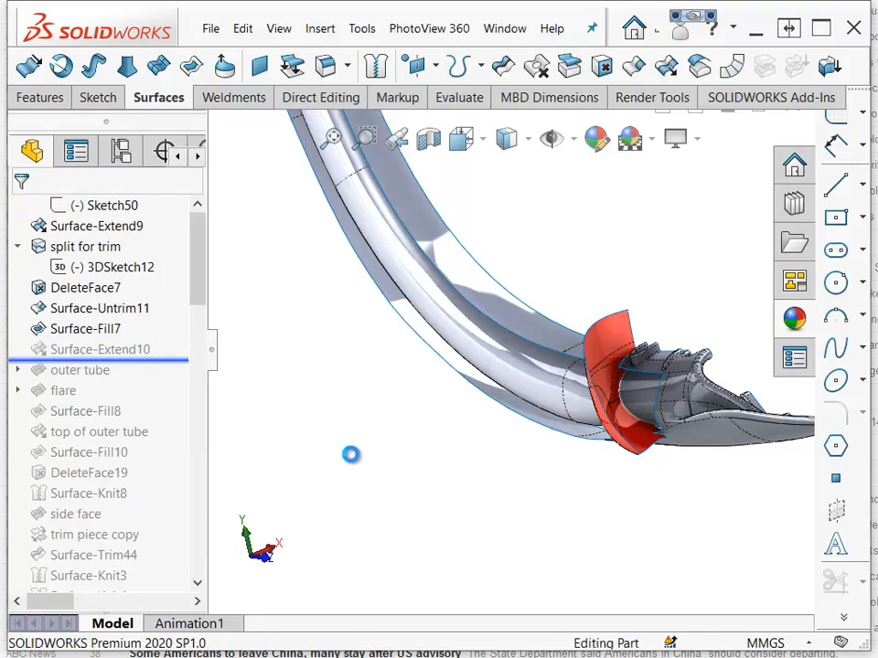
Open Surface-Extend10 for editing, review its two extended edges and 1.00 mm distance, and confirm it.
left_click(139, 353)
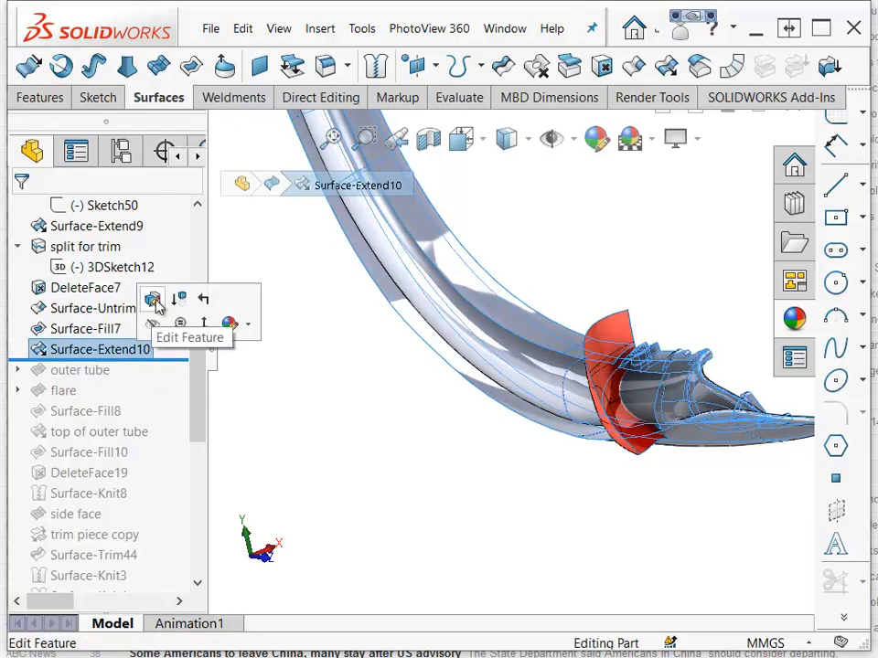
left_click(153, 298)
scroll(653, 384, "down", 5)
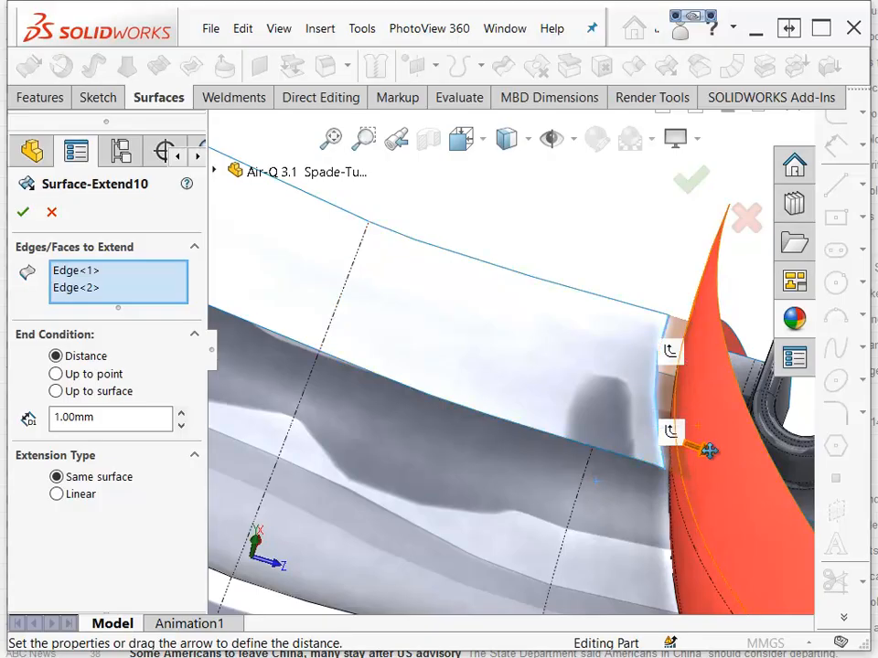
middle_click_drag(692, 409, 721, 293)
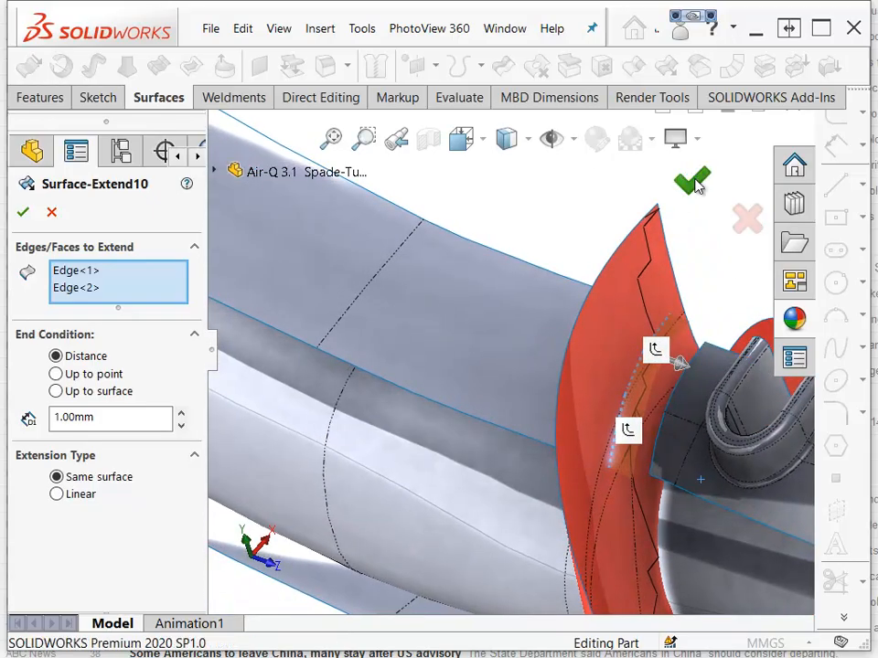
left_click(692, 180)
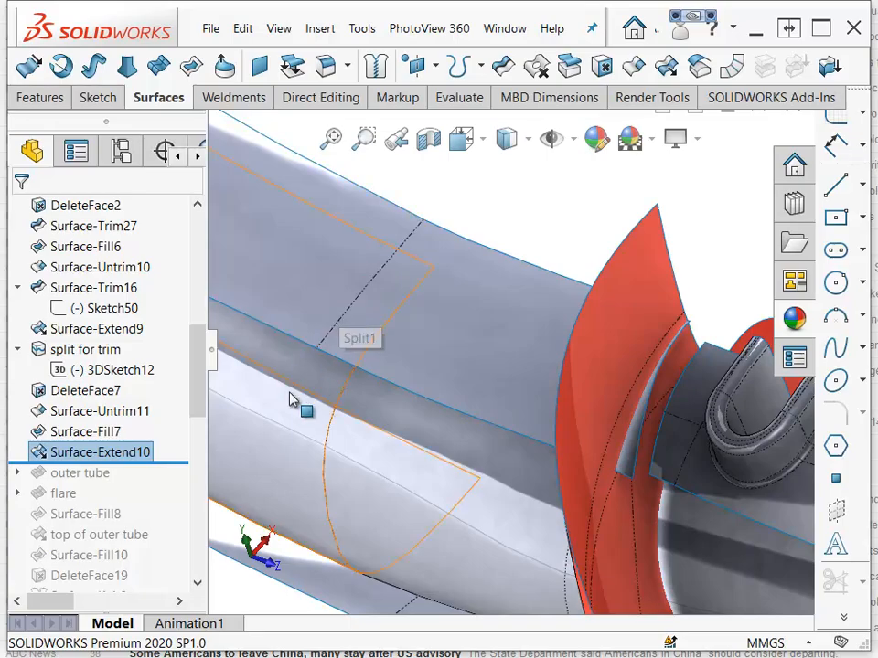
Roll the feature tree forward past the outer tube and flare features and select outer tube.
left_click_drag(138, 460, 127, 499)
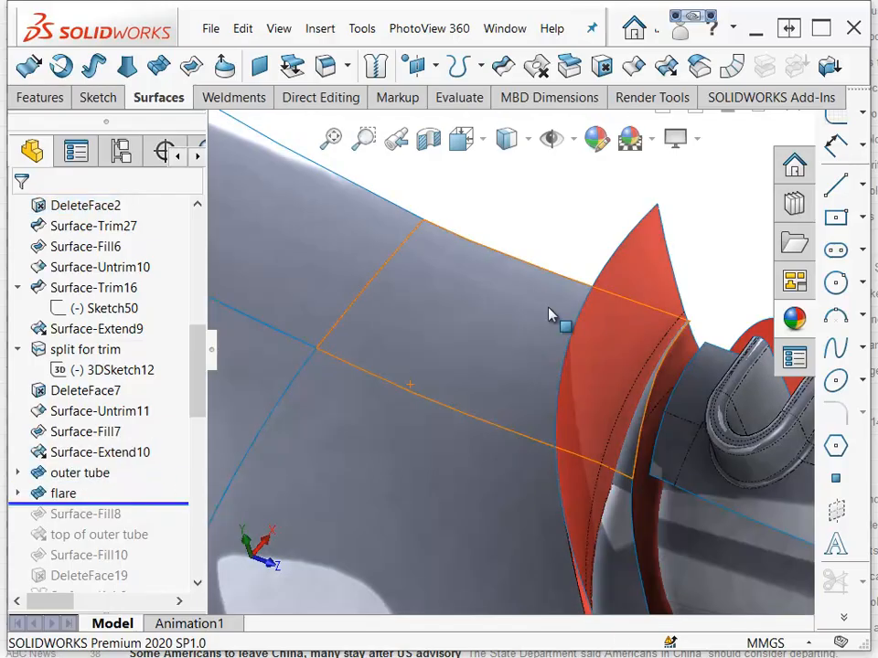
middle_click_drag(614, 214, 503, 261)
left_click(57, 482)
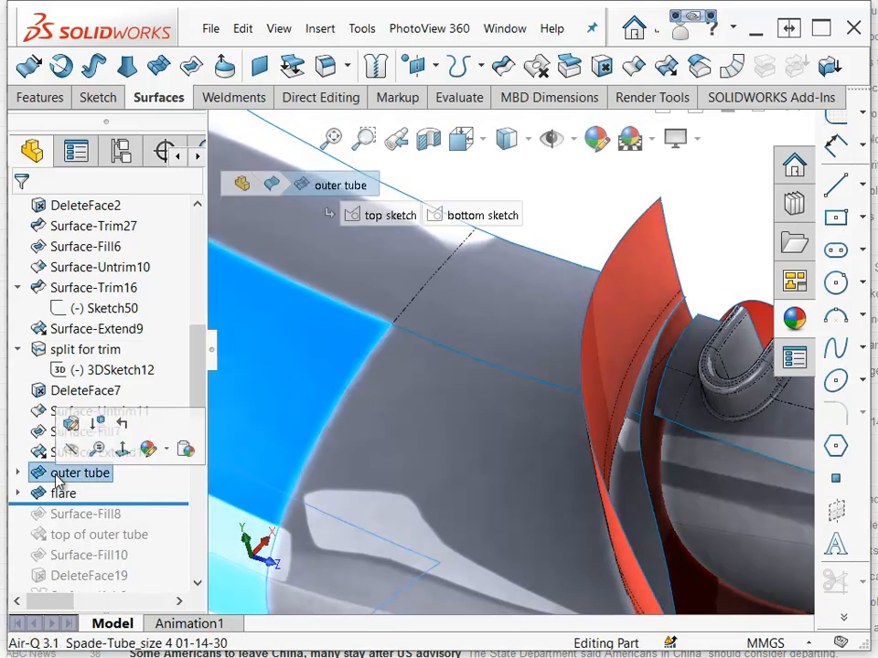
Expand the outer tube feature and examine its top sketch in the model.
scroll(148, 525, "up", 5)
scroll(419, 551, "down", 3)
scroll(428, 546, "up", 4)
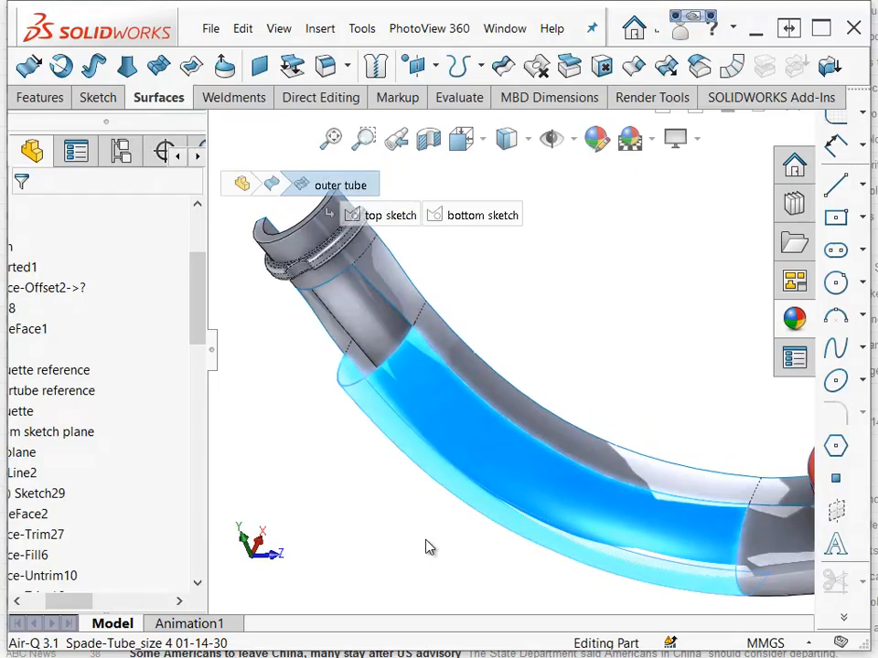
scroll(117, 428, "left", 3)
scroll(117, 427, "down", 7)
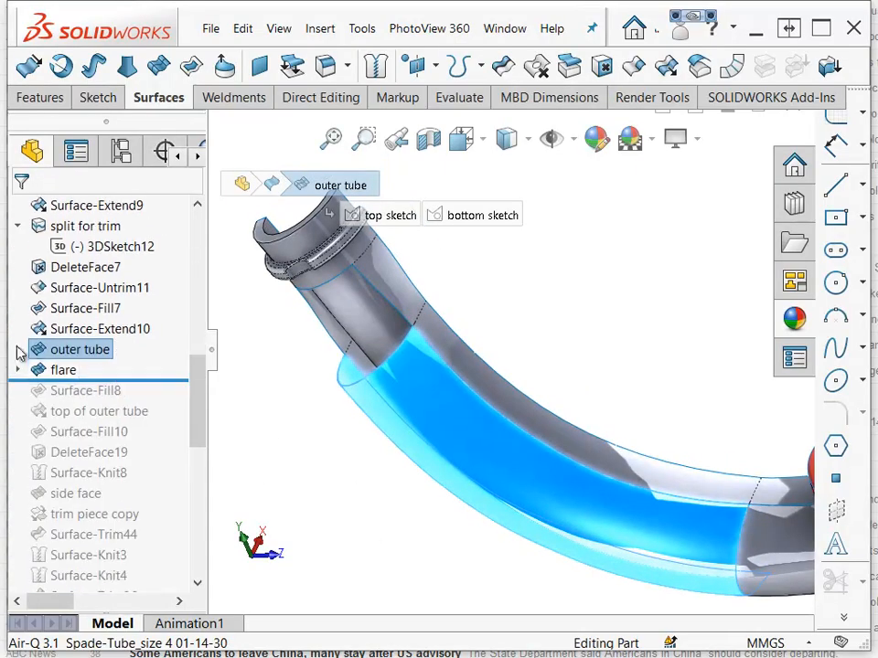
left_click(17, 351)
left_click(96, 373)
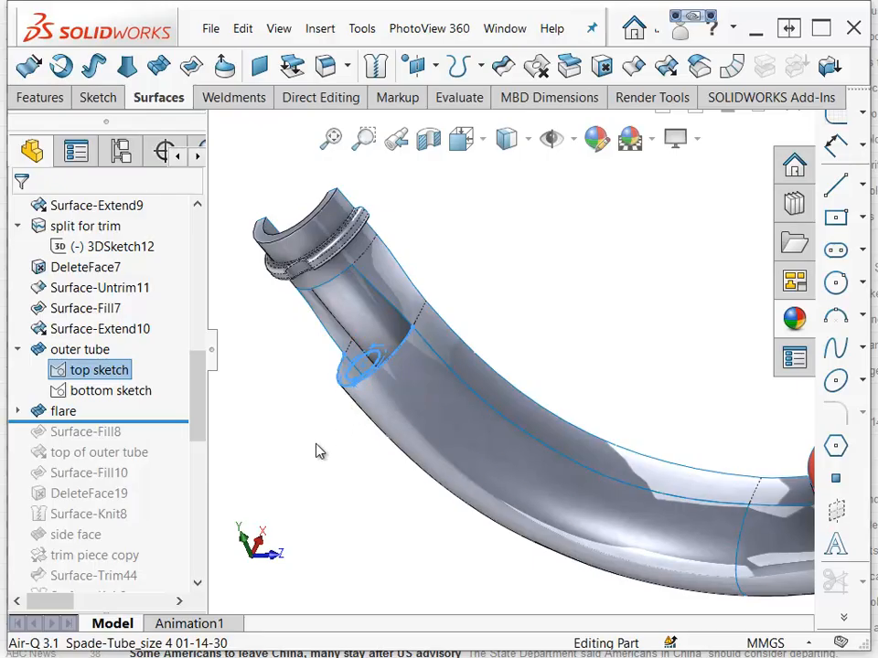
left_click(152, 415)
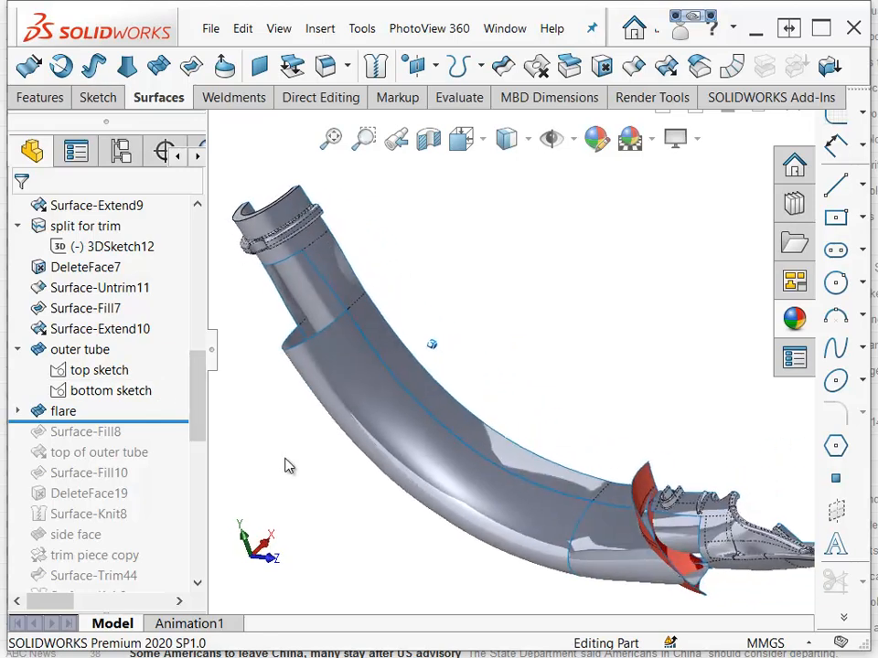
Examine the flare surface and its 3DSketch15 from several angles.
left_click(63, 410)
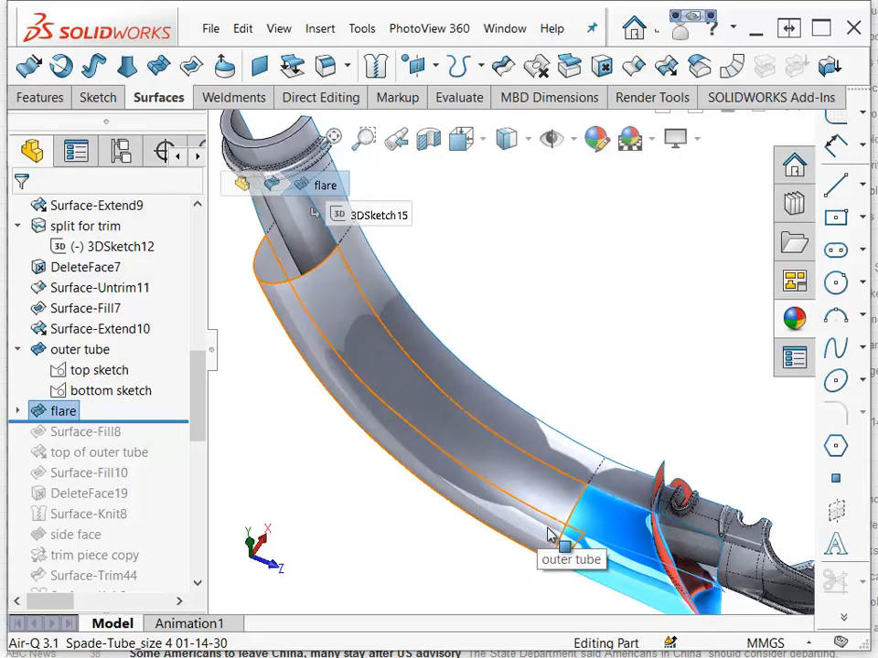
mouse_move(658, 634)
middle_mouse_down()
mouse_move(662, 617)
mouse_move(613, 582)
mouse_move(623, 581)
middle_mouse_up()
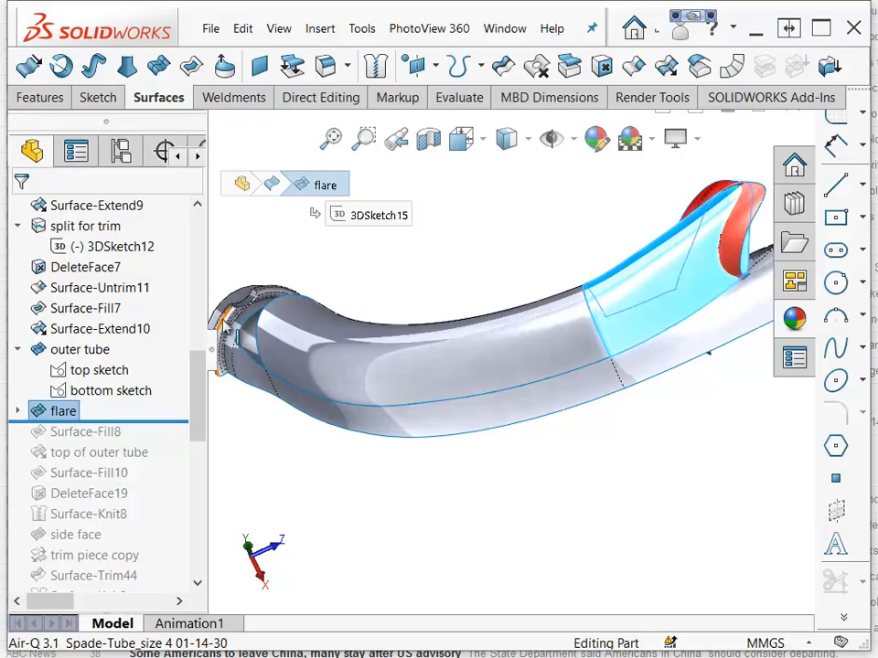
mouse_move(623, 310)
middle_mouse_down()
mouse_move(610, 303)
mouse_move(613, 313)
middle_mouse_up()
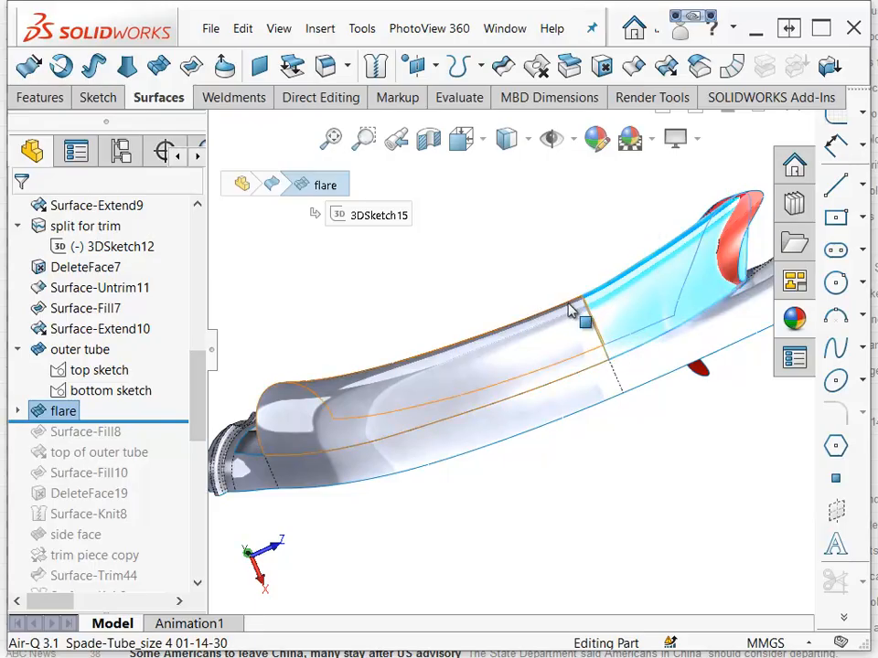
left_click(238, 408)
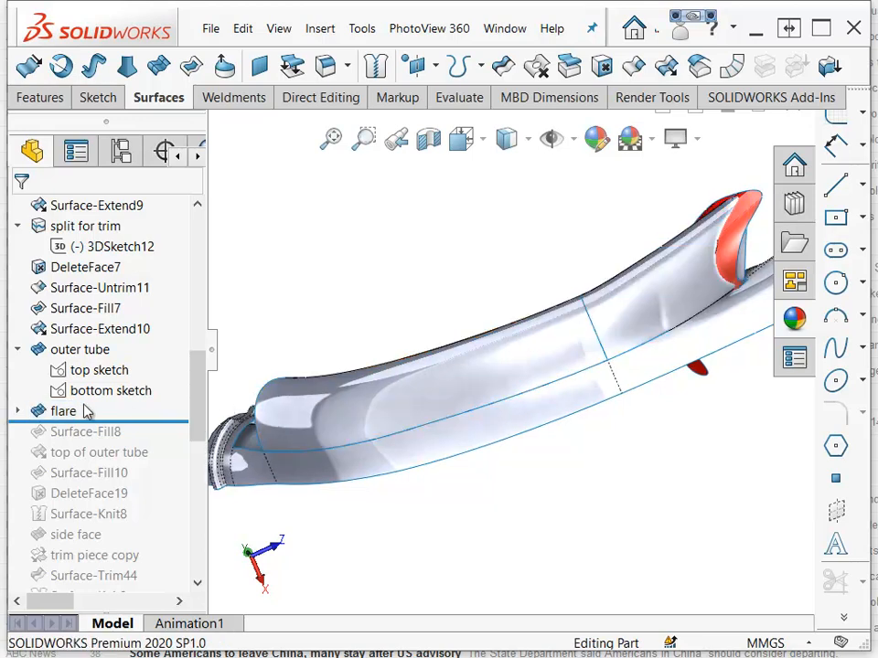
left_click(18, 412)
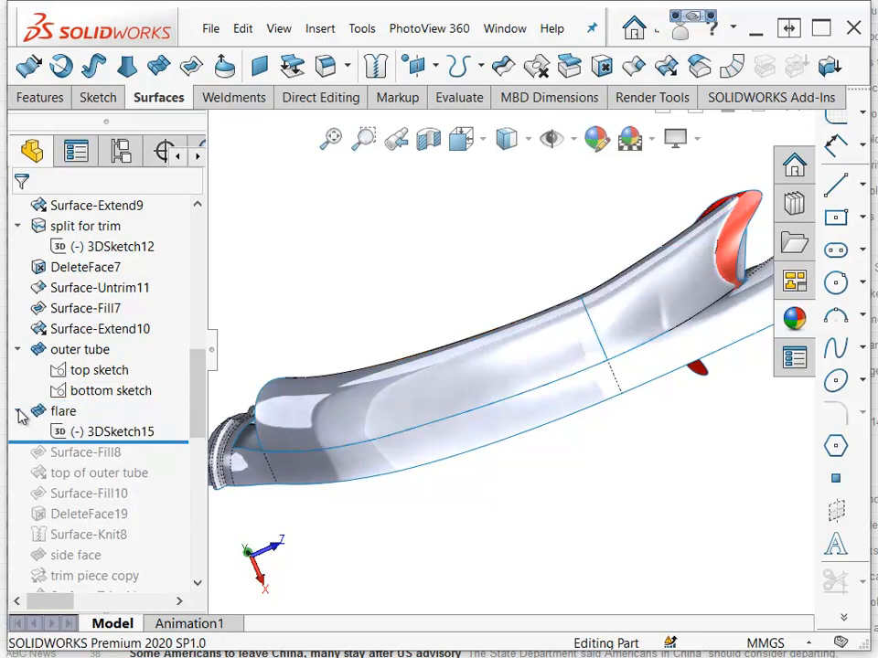
left_click(103, 436)
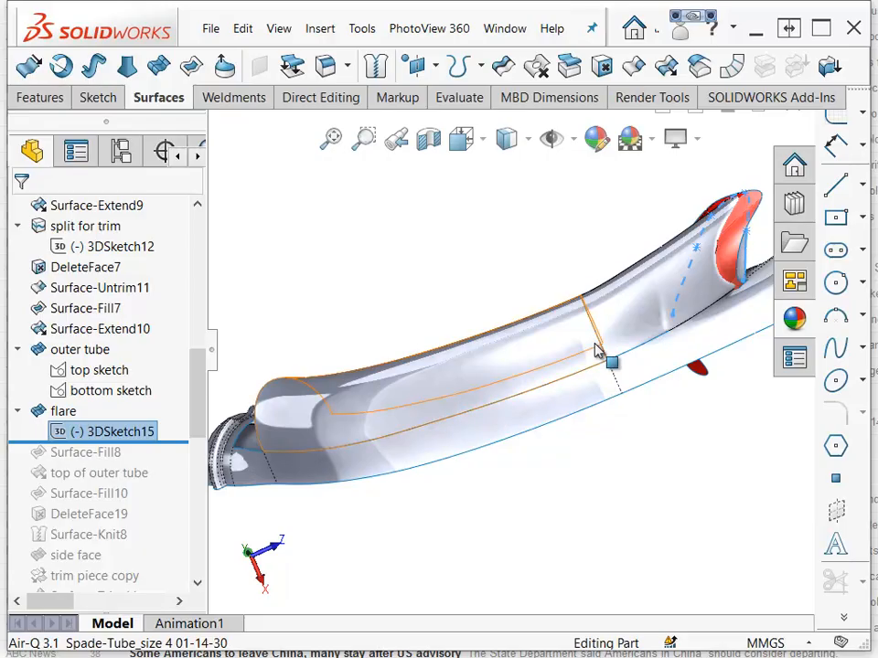
middle_click_drag(599, 341, 425, 420)
scroll(484, 386, "down", 10)
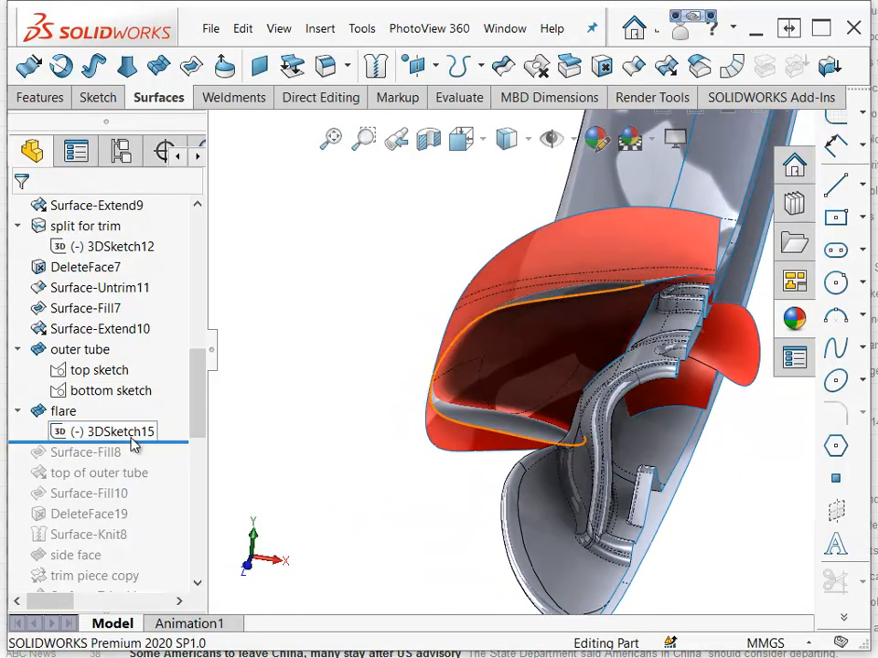
Roll the feature tree forward past Surface-Fill8 and select that fill patch.
left_click_drag(141, 443, 128, 462)
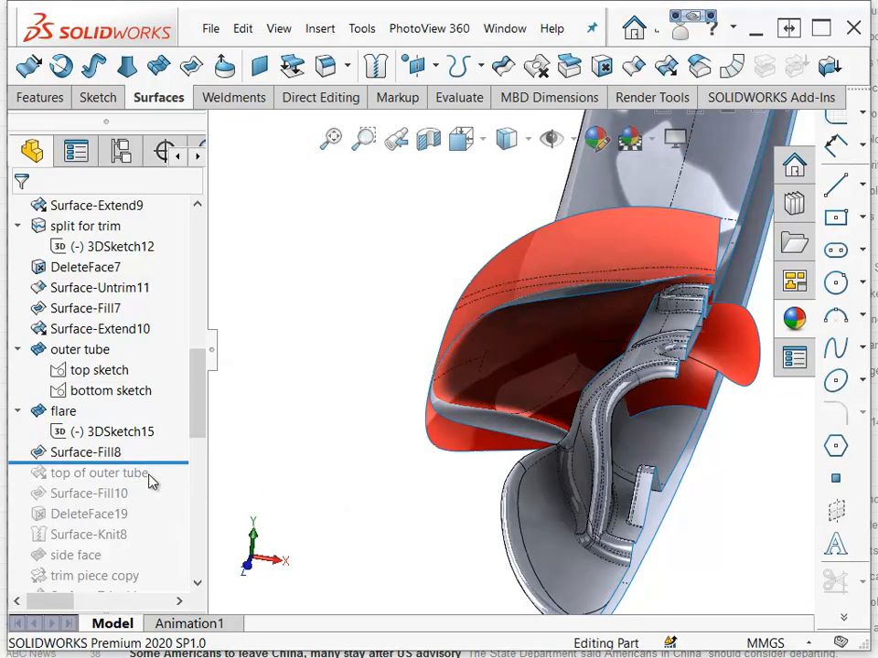
left_click(89, 455)
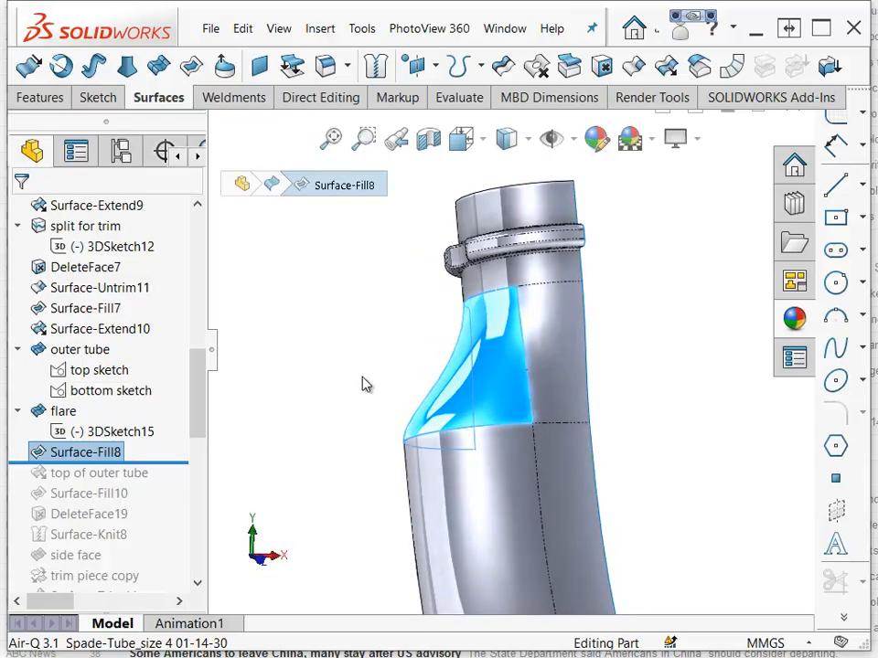
left_click(363, 384)
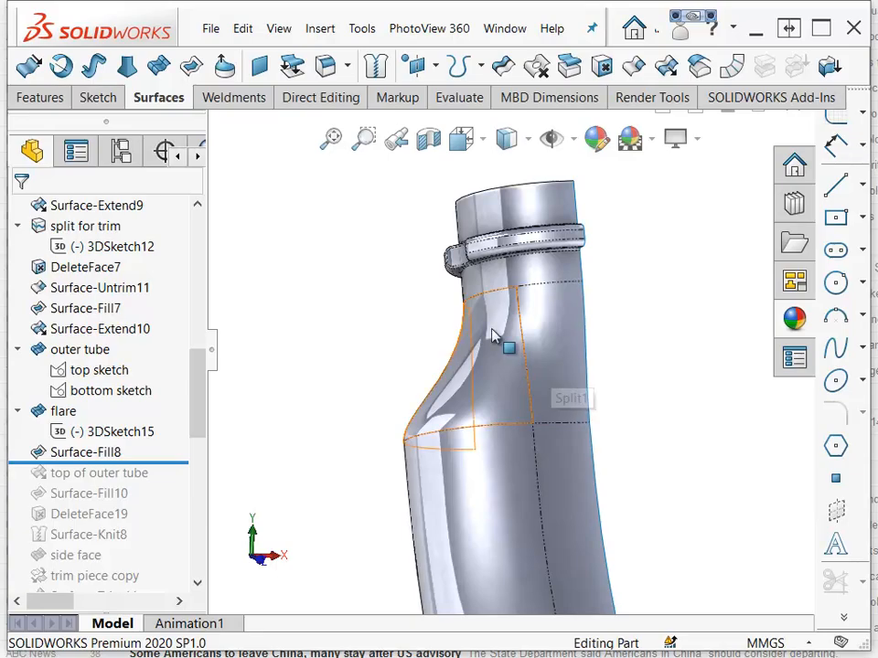
Roll forward past the top of outer tube extend, open its settings for editing, and cancel.
left_click_drag(108, 464, 100, 481)
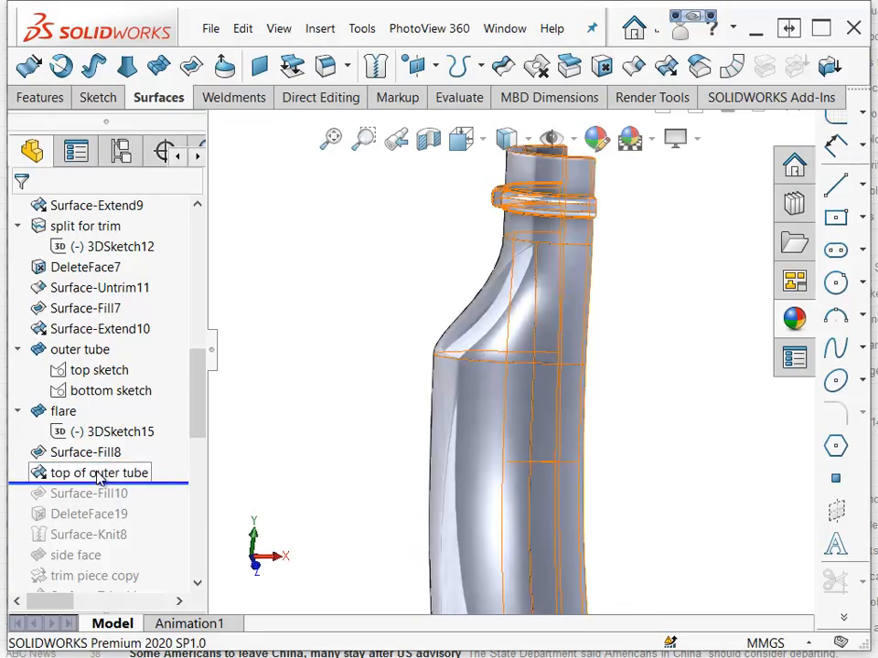
left_click(100, 475)
left_click(111, 420)
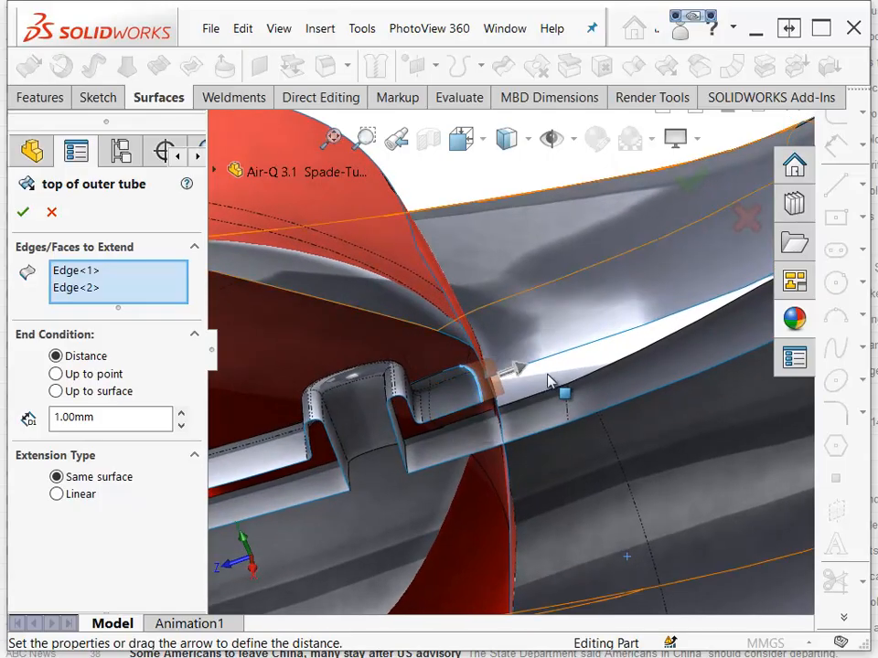
left_click(52, 214)
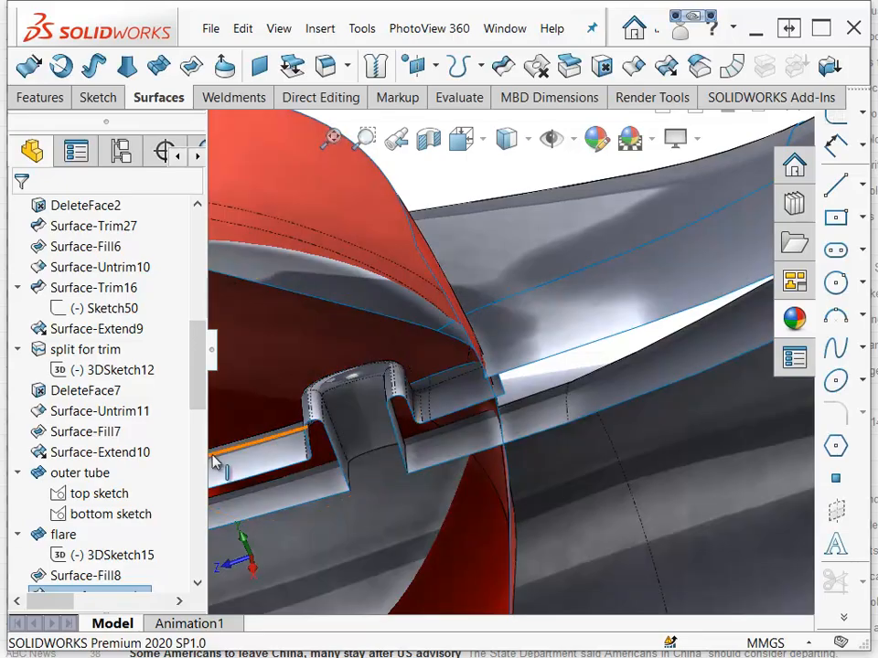
Zoom in on the clip area and compare the top of outer tube extension with Surface-Fill10.
scroll(105, 348, "down", 4)
scroll(101, 348, "up", 1)
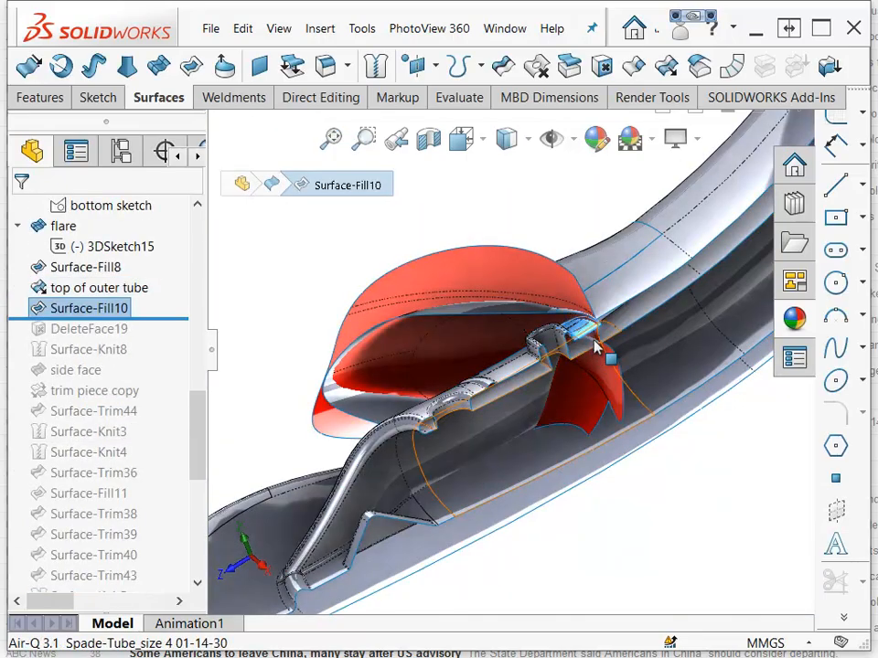
scroll(593, 346, "down", 3)
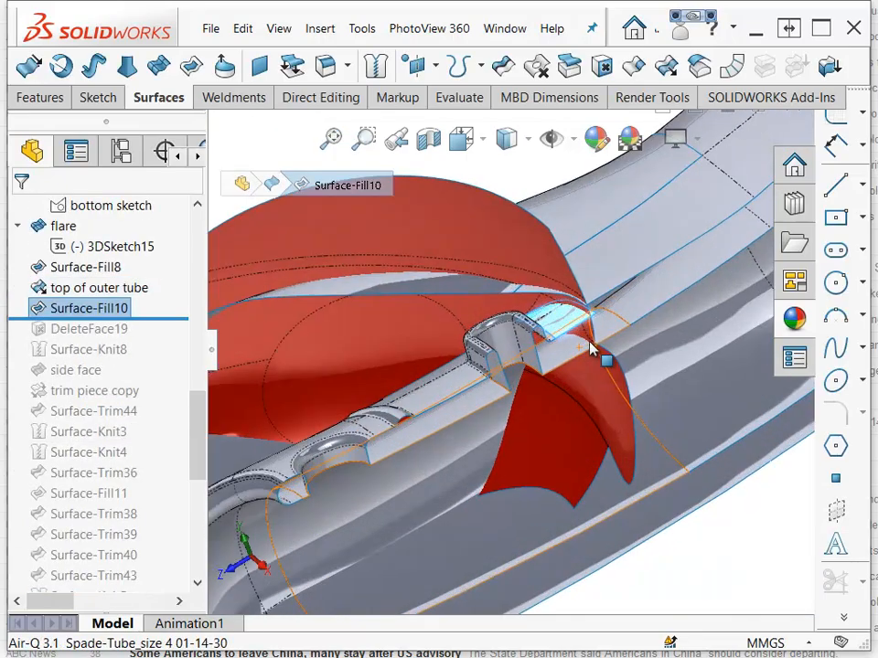
scroll(590, 345, "down", 2)
scroll(564, 315, "down", 2)
middle_click_drag(559, 315, 476, 312)
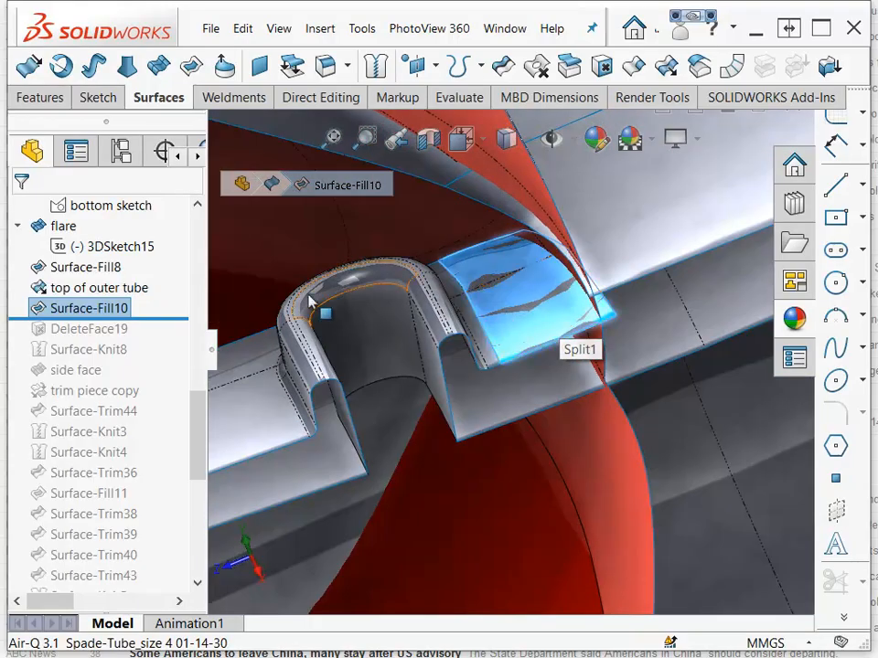
left_click(66, 298)
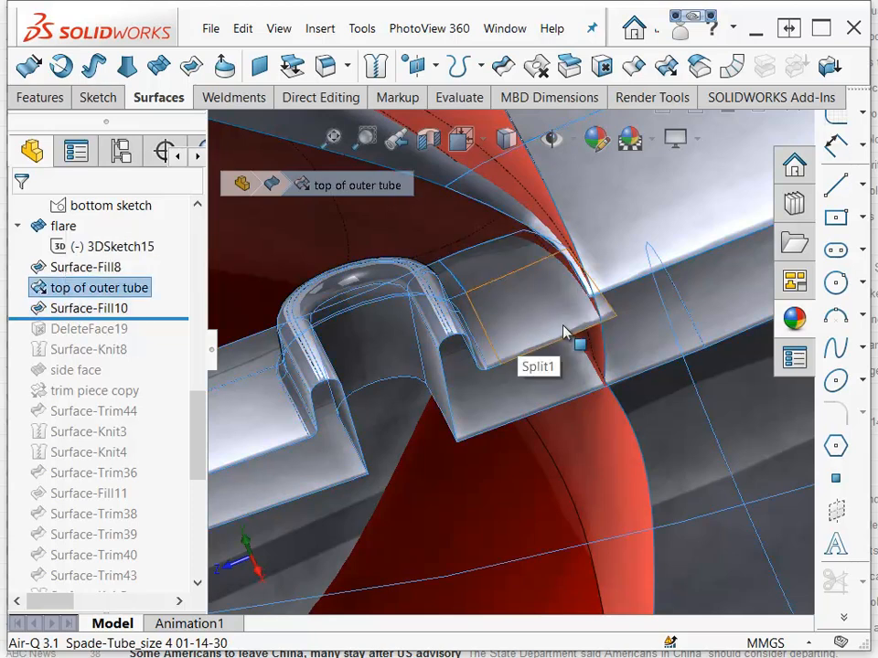
left_click(89, 309)
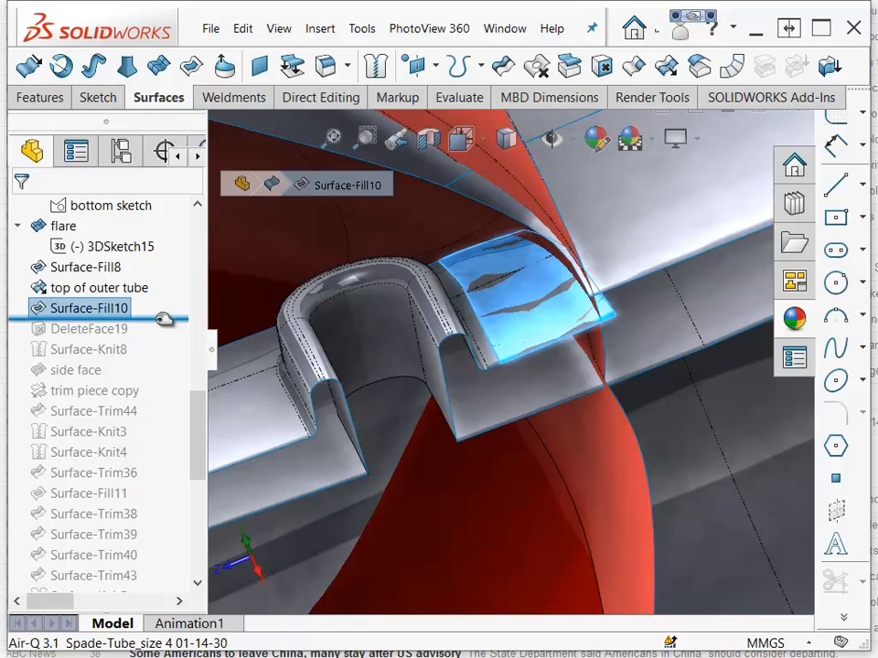
Roll the feature tree forward past DeleteFace19 and Surface-Knit8.
left_click_drag(162, 318, 162, 333)
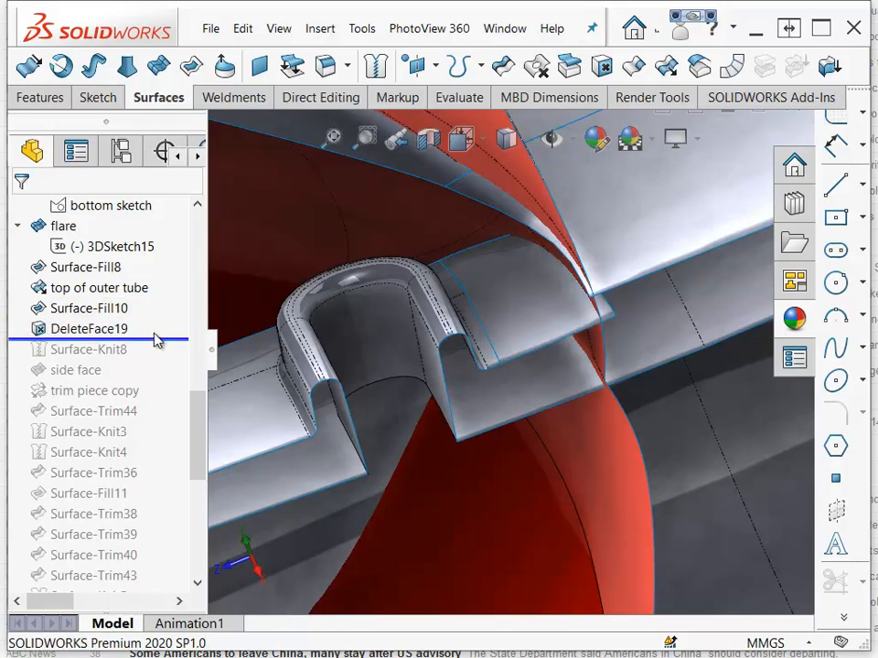
left_click(103, 312)
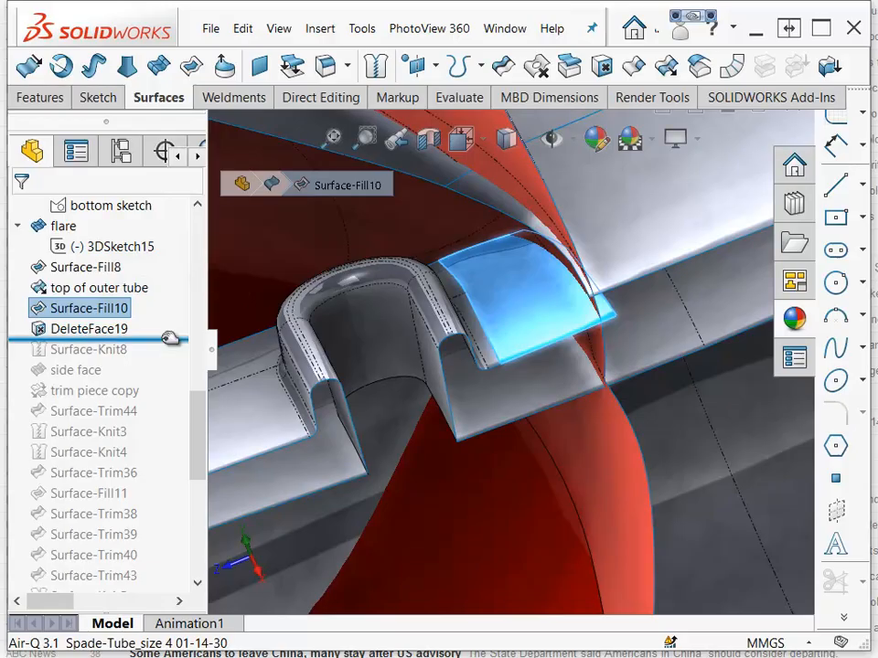
left_click_drag(170, 338, 165, 355)
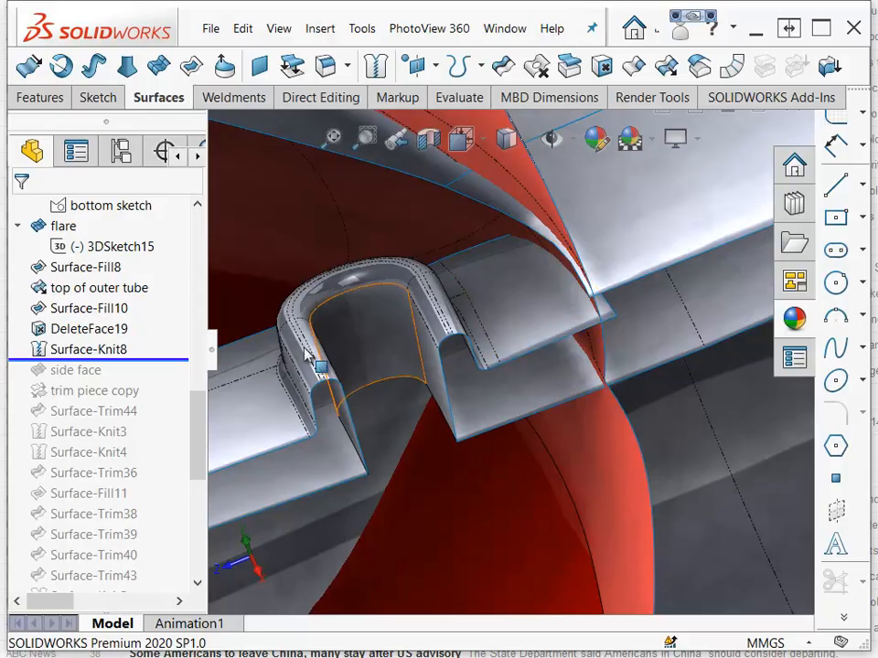
Open the side face boundary surface for editing, orbit to inspect its tangency settings, and confirm it.
left_click(92, 369)
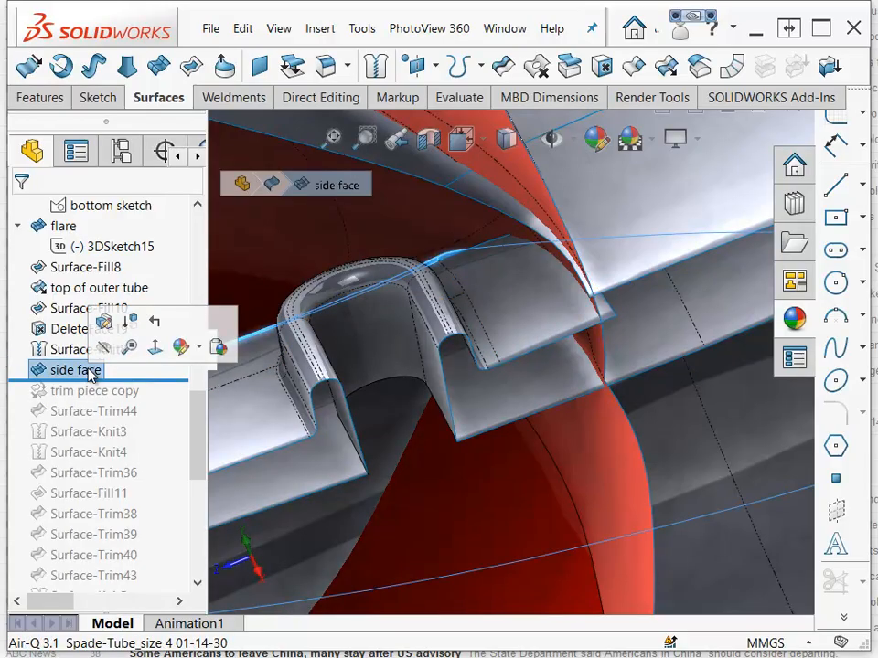
left_click(106, 325)
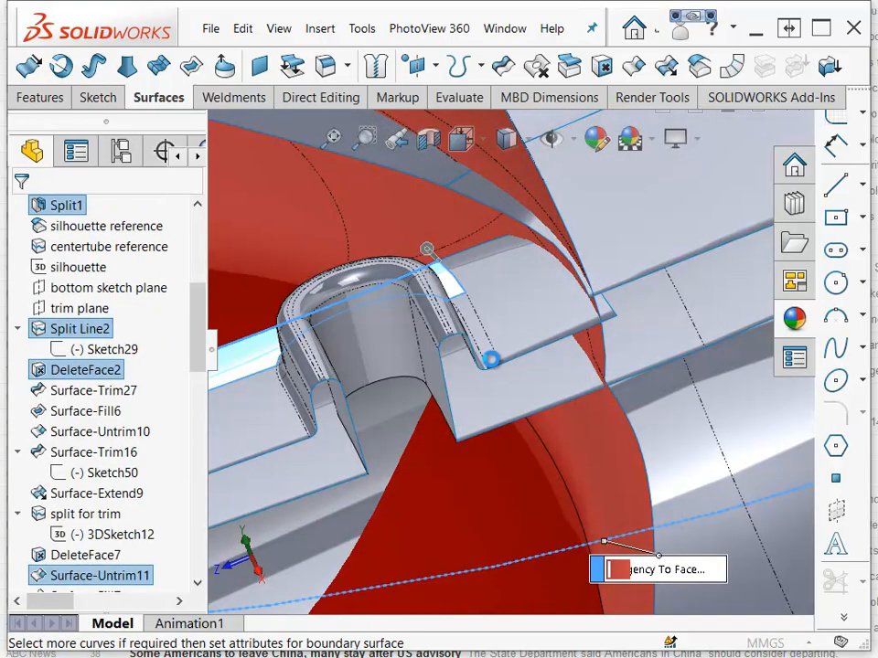
middle_click_drag(578, 284, 540, 390)
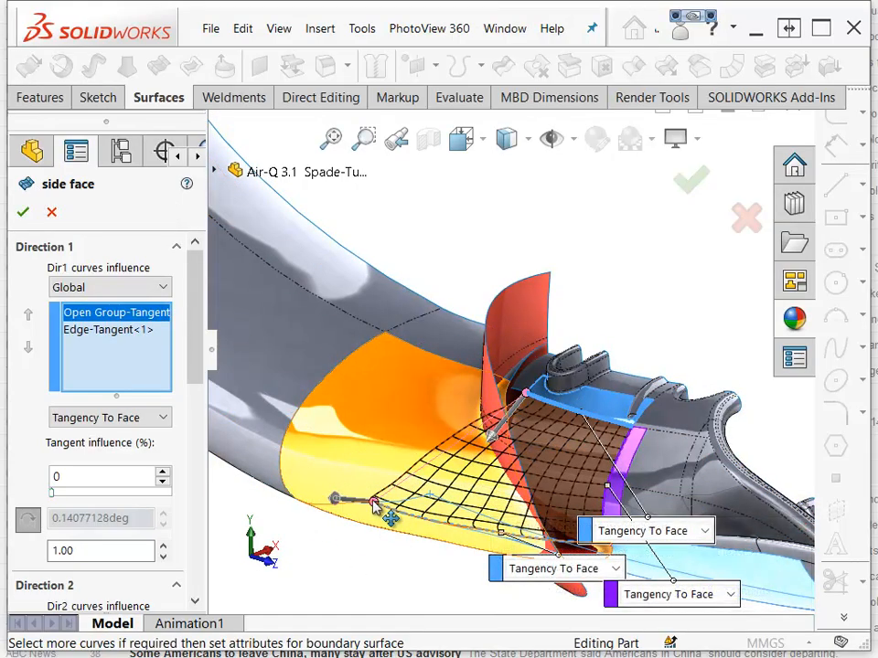
left_click_drag(373, 502, 457, 544)
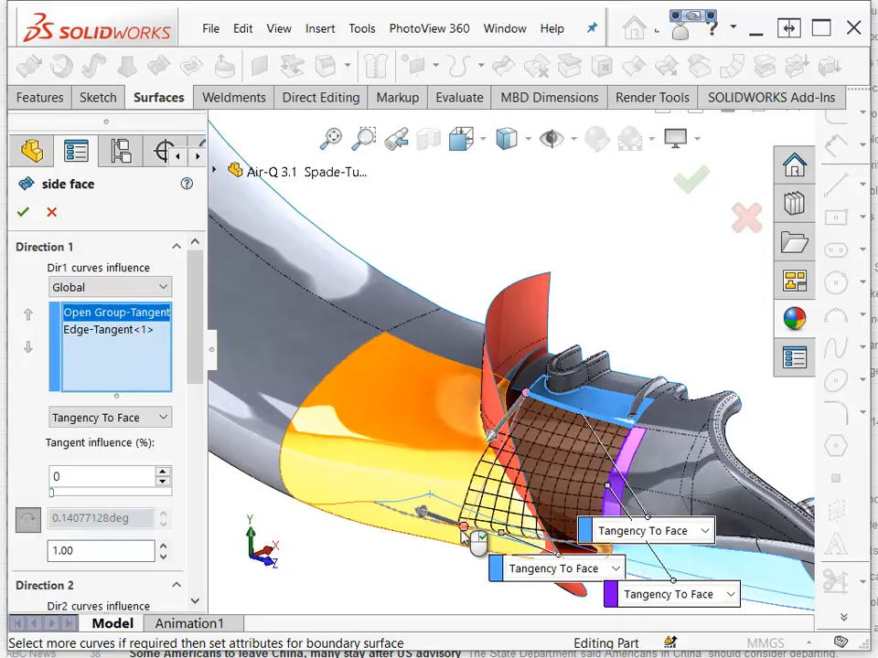
key("Return")
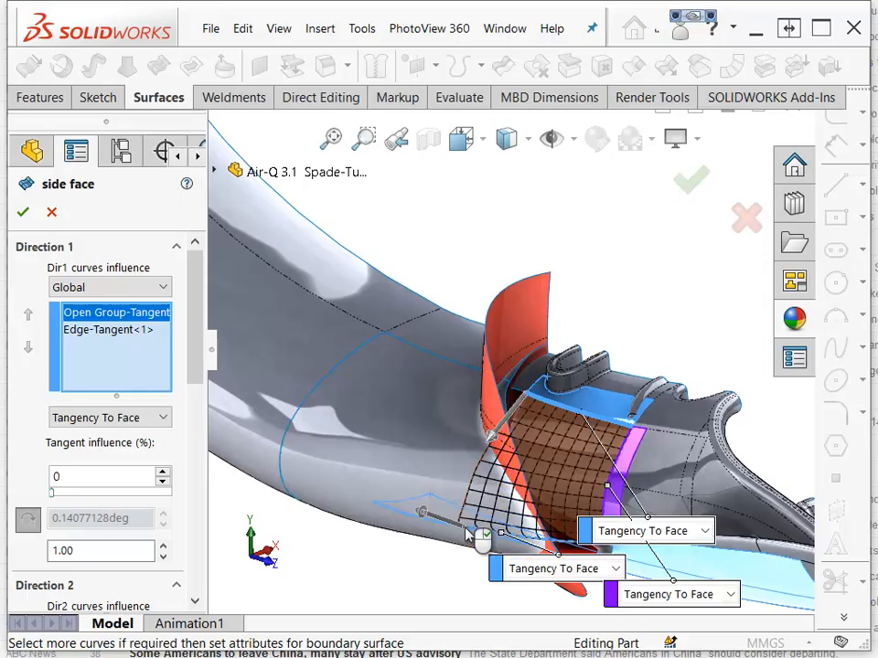
Roll the feature tree forward past trim piece copy, Surface-Trim44, Surface-Knit3, Surface-Knit4 and Surface-Trim36.
left_click(110, 351)
middle_click_drag(445, 557, 554, 414)
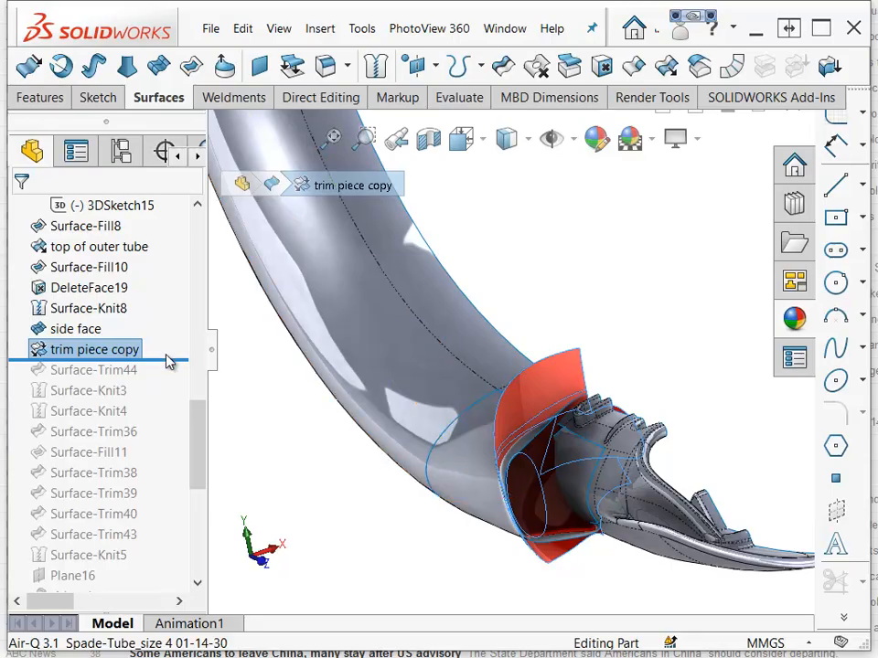
left_click_drag(169, 361, 100, 437)
Roll forward past Surface-Trim43, then open Surface-Trim38's settings for editing and confirm them.
middle_click_drag(267, 434, 554, 362)
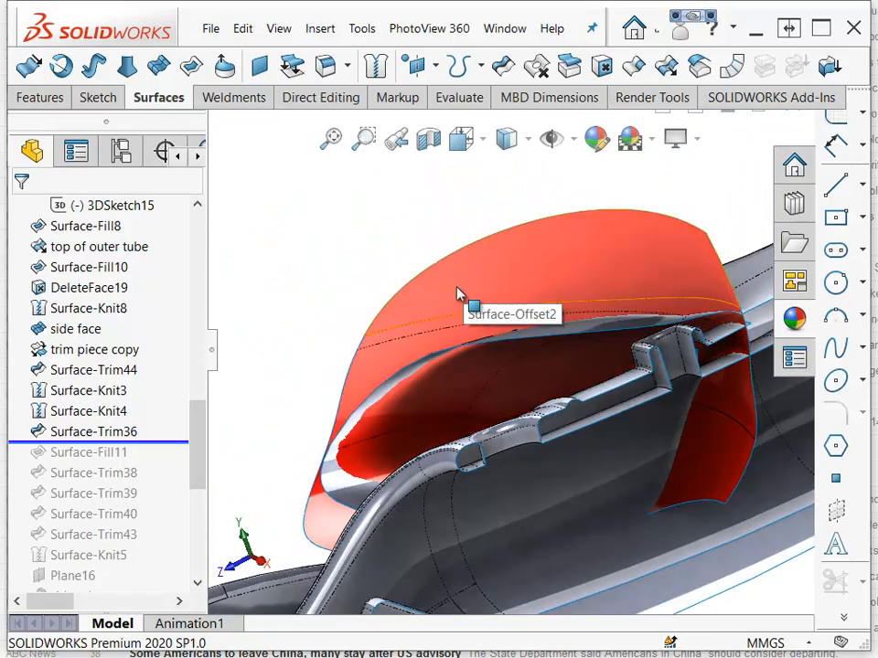
middle_click_drag(354, 220, 361, 230)
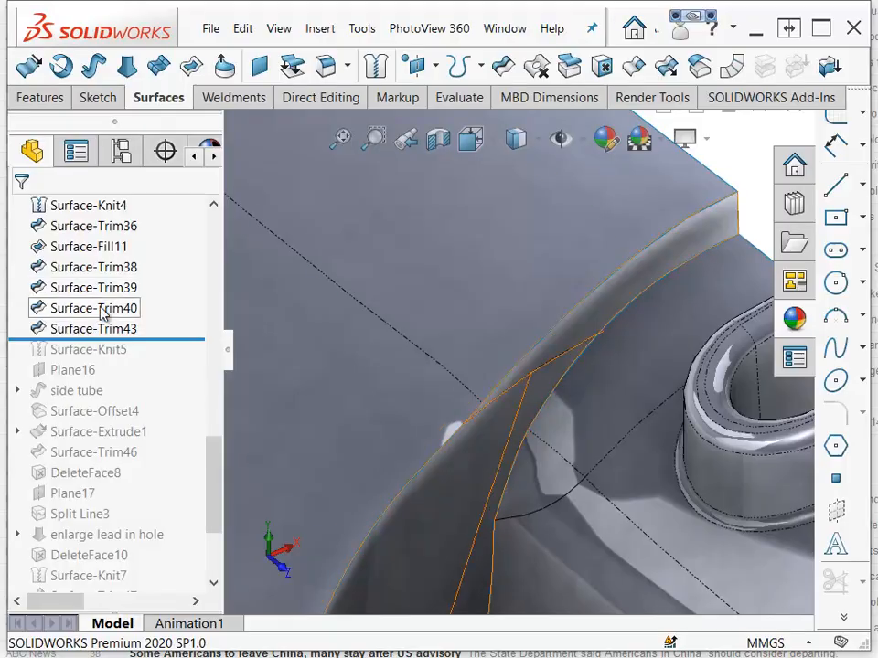
scroll(110, 313, "up", 1)
left_click(100, 329)
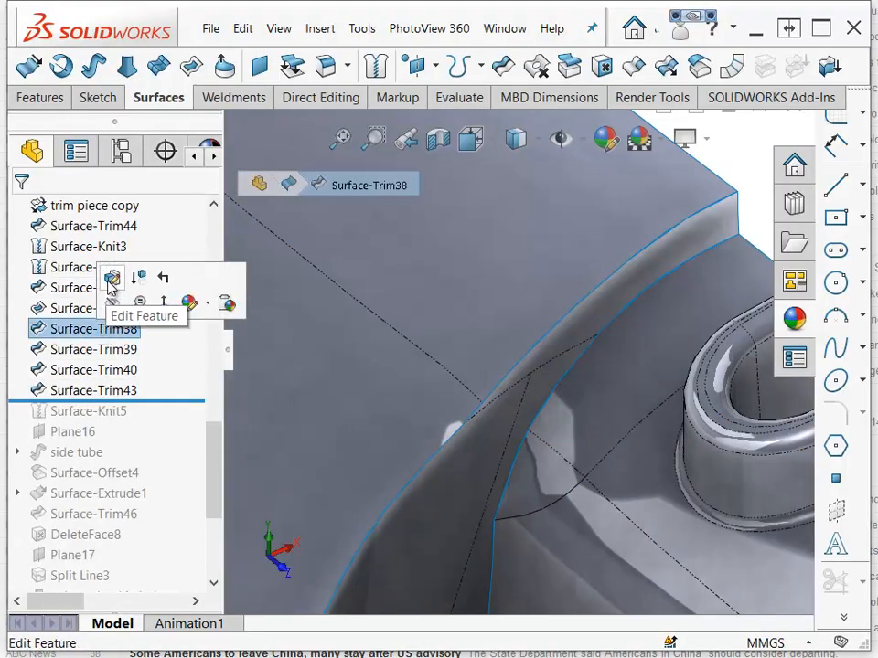
left_click(110, 276)
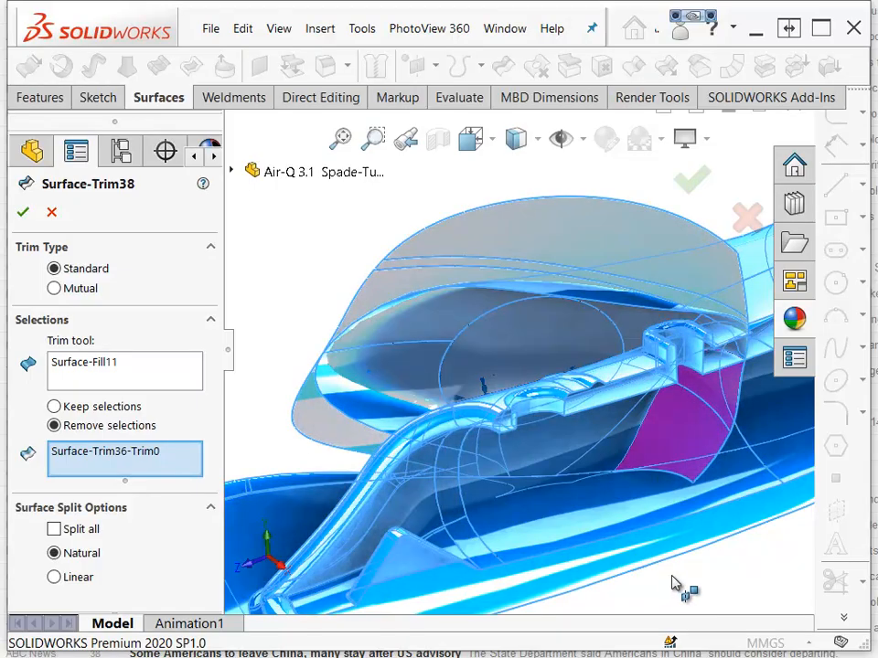
left_click(23, 211)
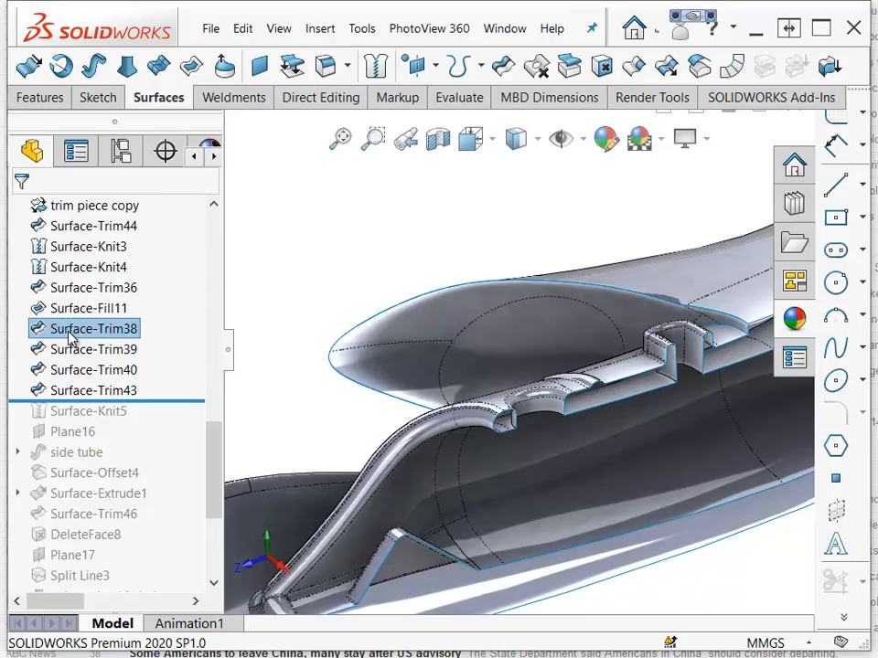
Roll the feature tree forward past Surface-Knit5, Plane16 and side tube, and select the side tube sweep.
left_click_drag(161, 402, 162, 421)
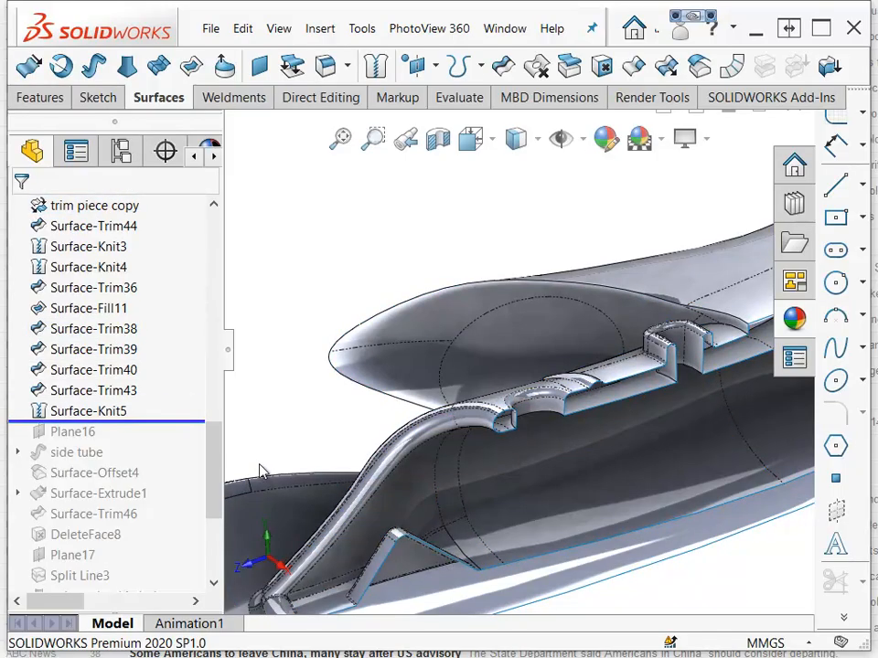
mouse_move(773, 563)
middle_mouse_down()
mouse_move(717, 397)
mouse_move(589, 315)
mouse_move(556, 422)
middle_mouse_up()
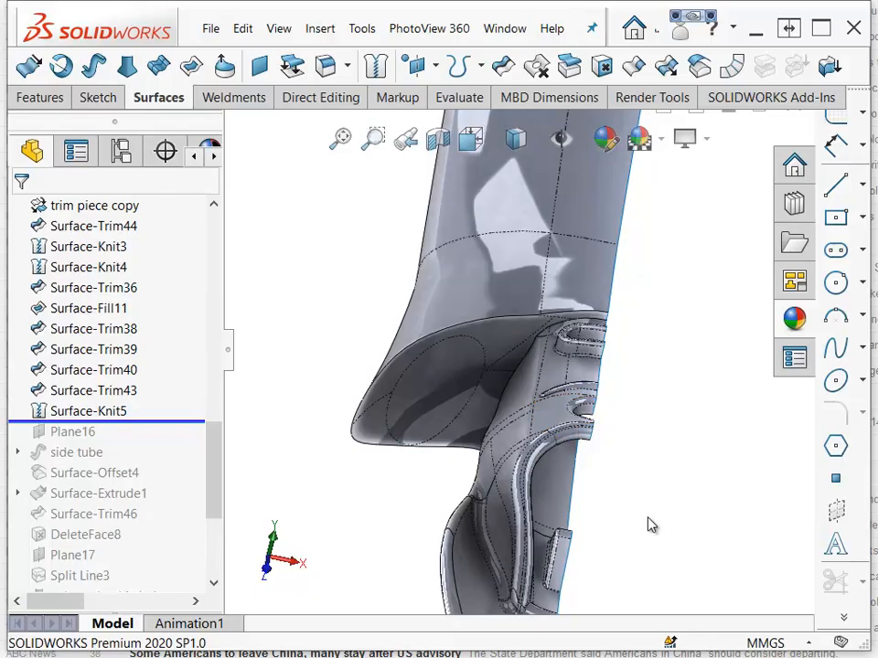
left_click_drag(170, 421, 137, 465)
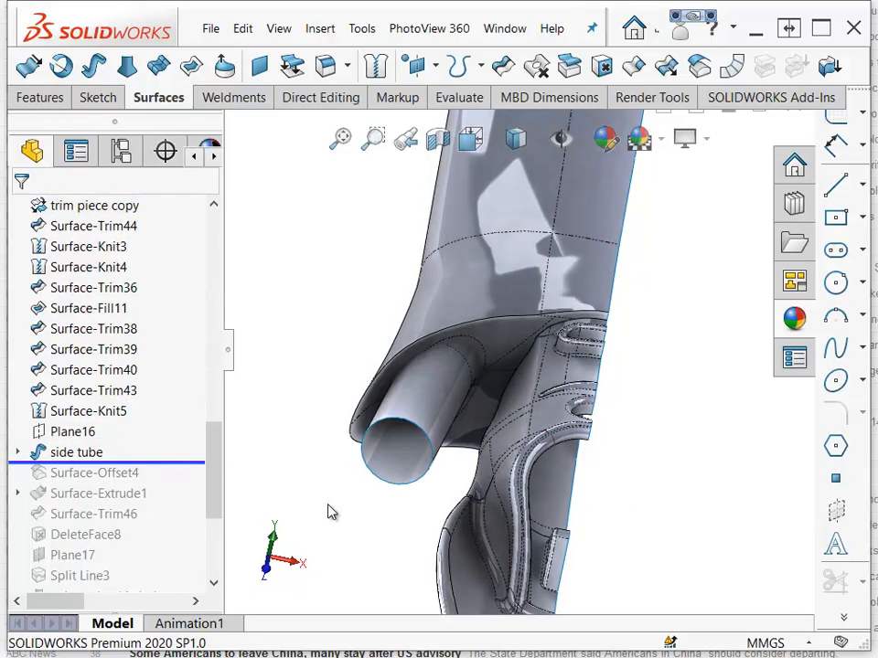
left_click(70, 453)
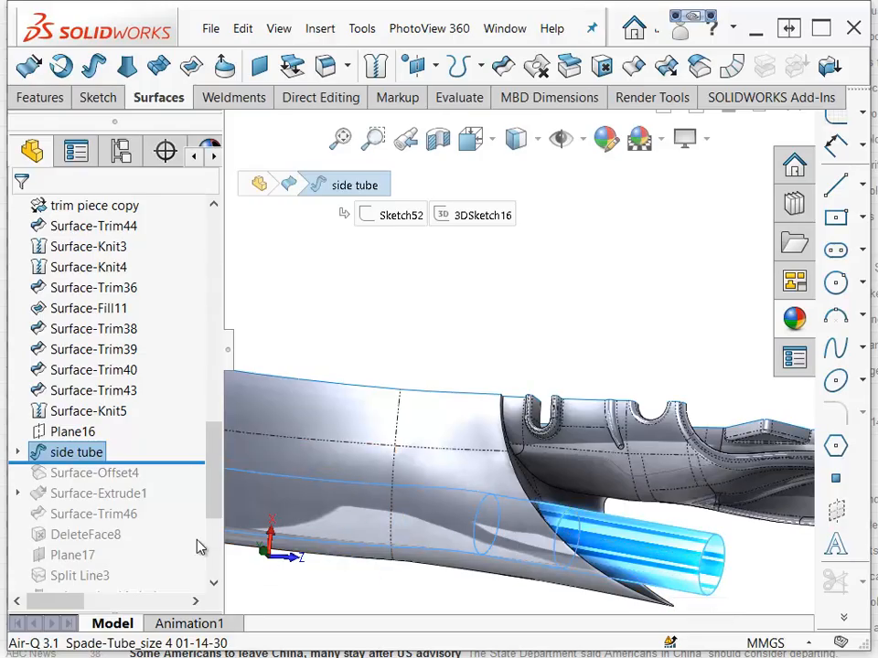
Expand side tube, orient the view normal to 3DSketch16, and open that 3D sketch for editing.
left_click(17, 452)
left_click(108, 493)
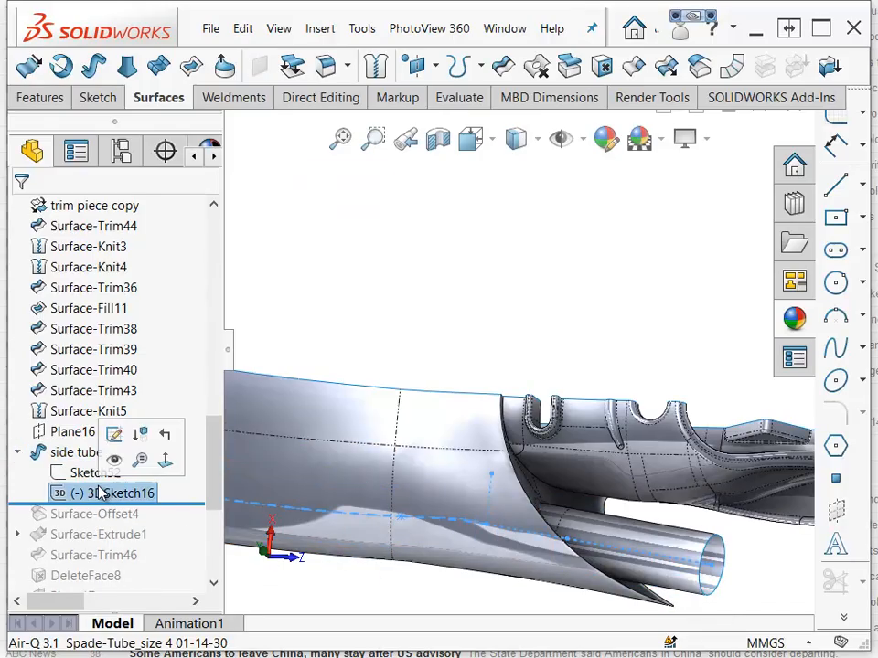
left_click(164, 459)
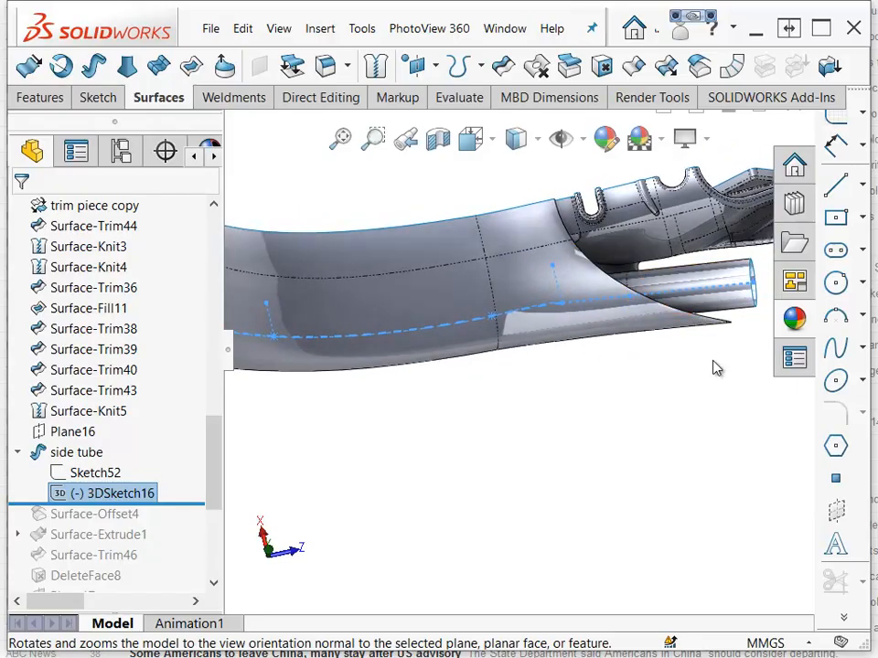
left_click(645, 460)
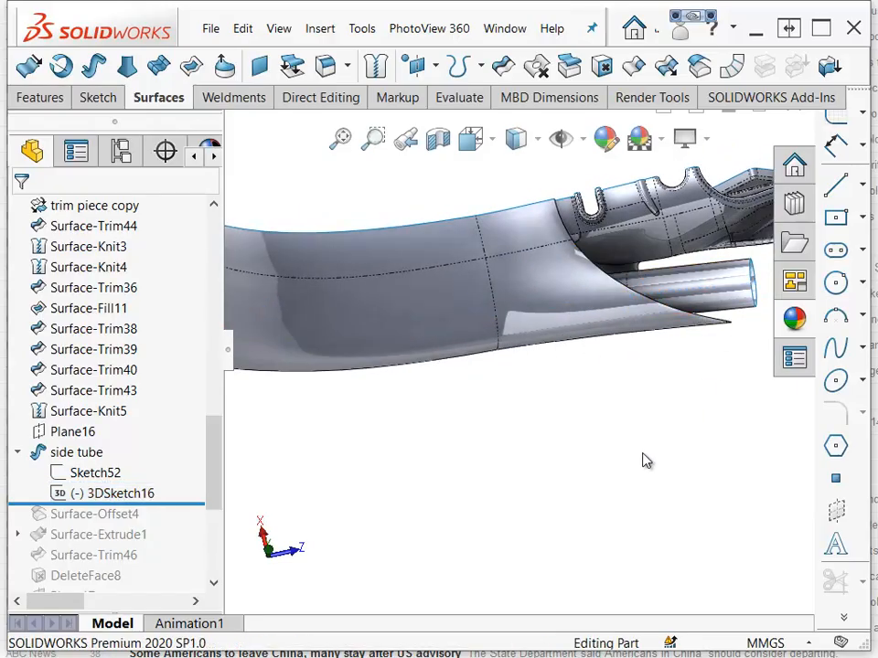
left_click(117, 494)
left_click(130, 448)
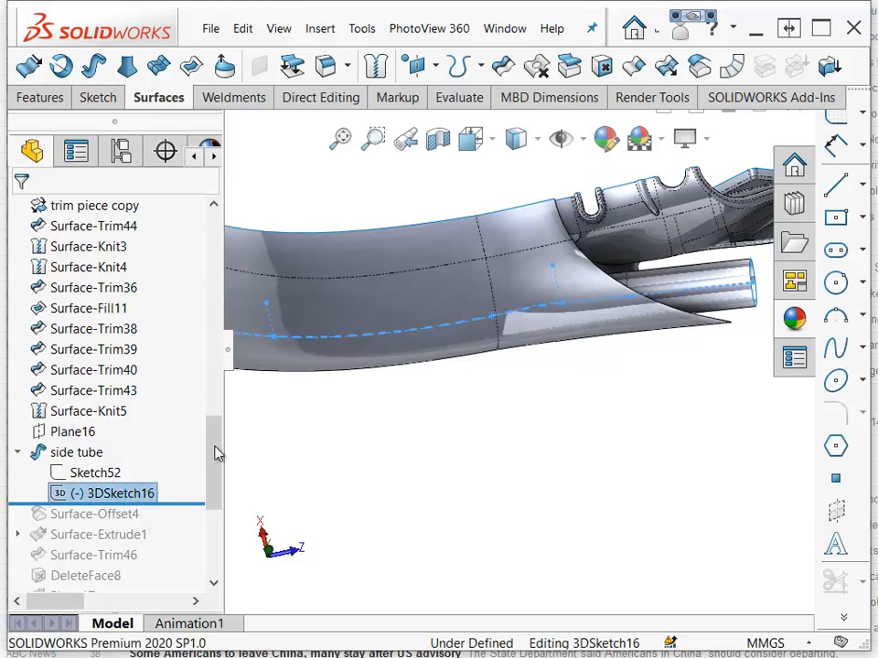
Show the outer tube's bottom sketch and select the 3D sketch spline to check its relations.
scroll(571, 334, "down", 5)
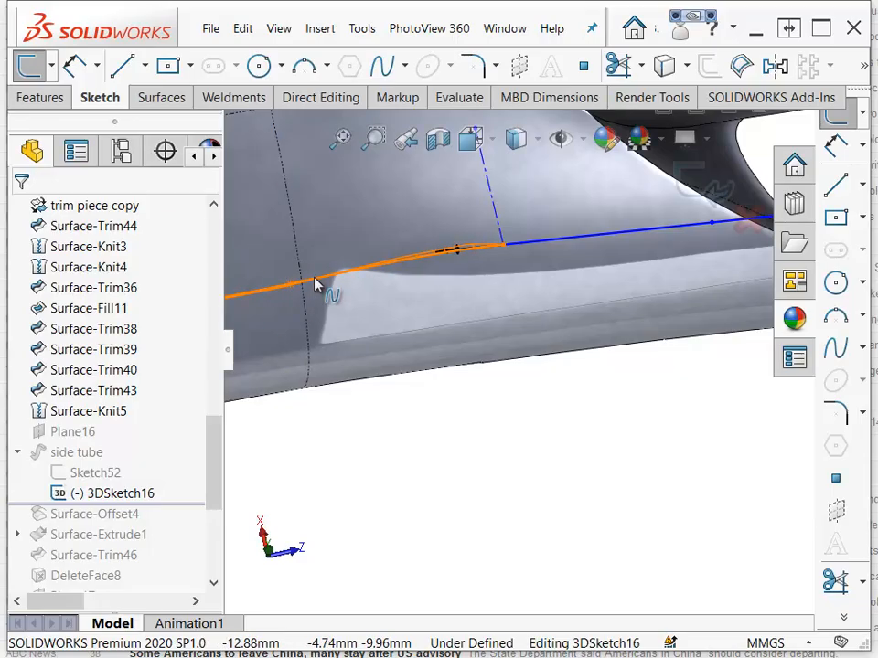
left_click_drag(210, 445, 220, 325)
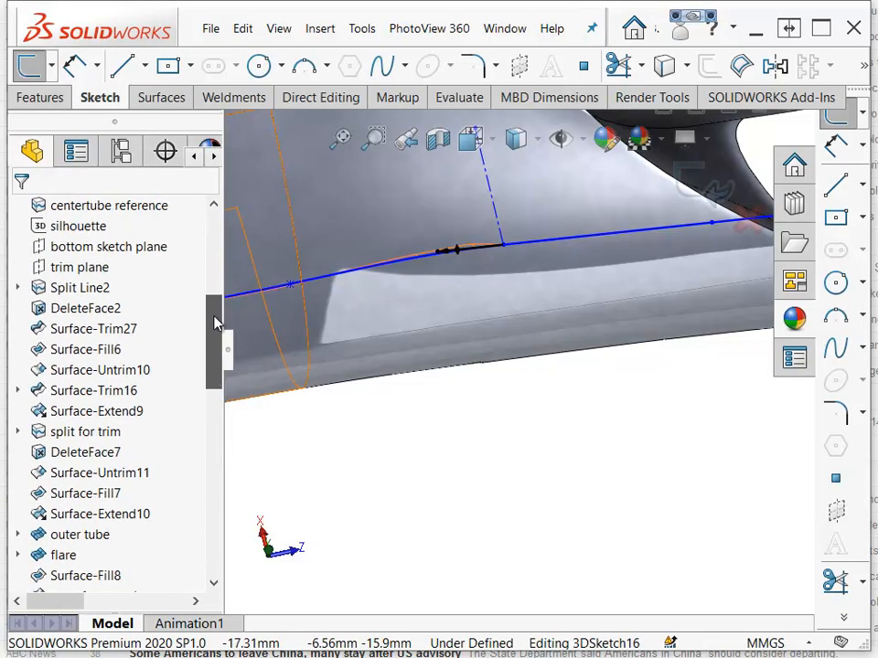
left_click(411, 326)
left_click(87, 494)
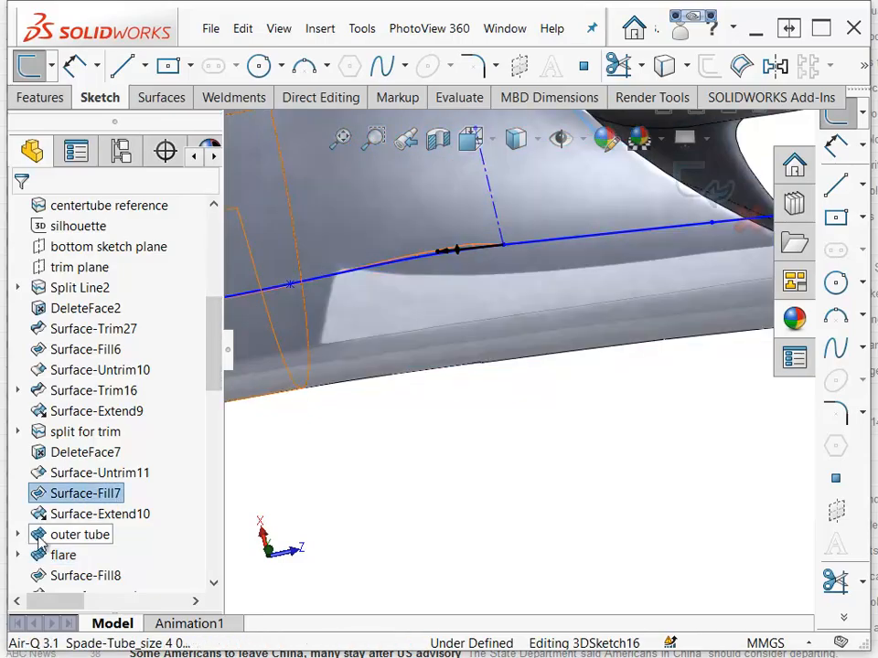
left_click(18, 534)
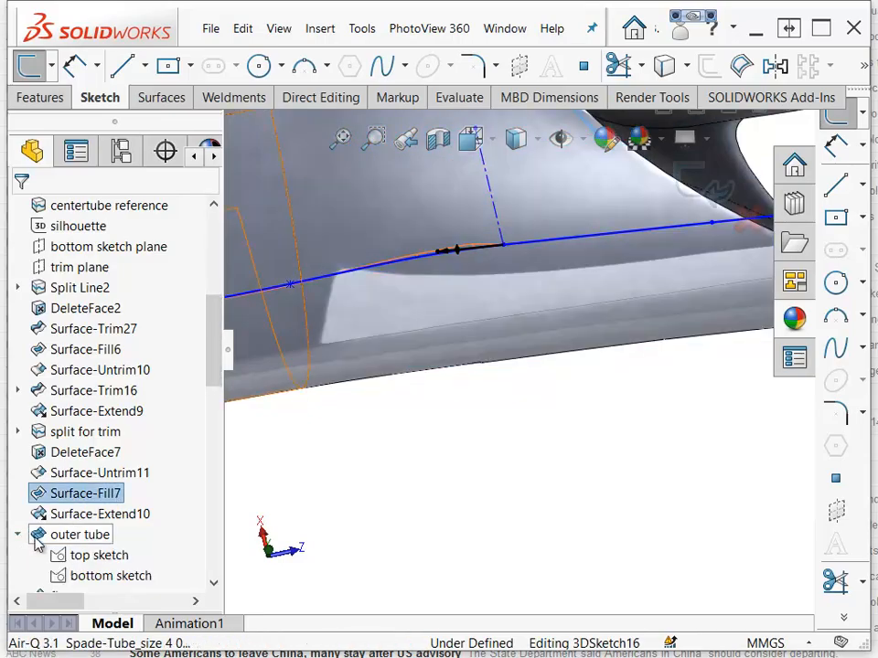
left_click(112, 578)
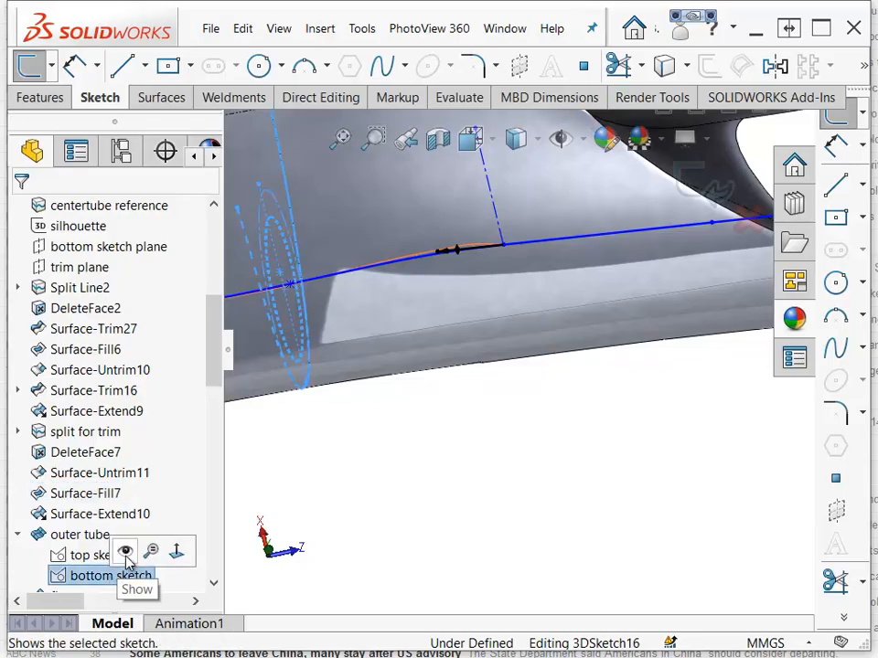
left_click(126, 552)
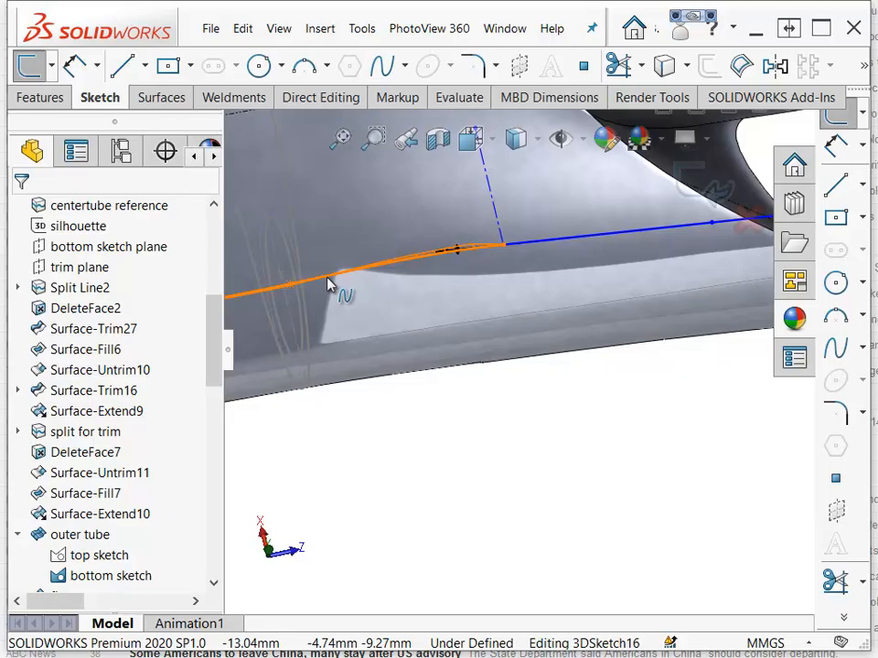
left_click(327, 284)
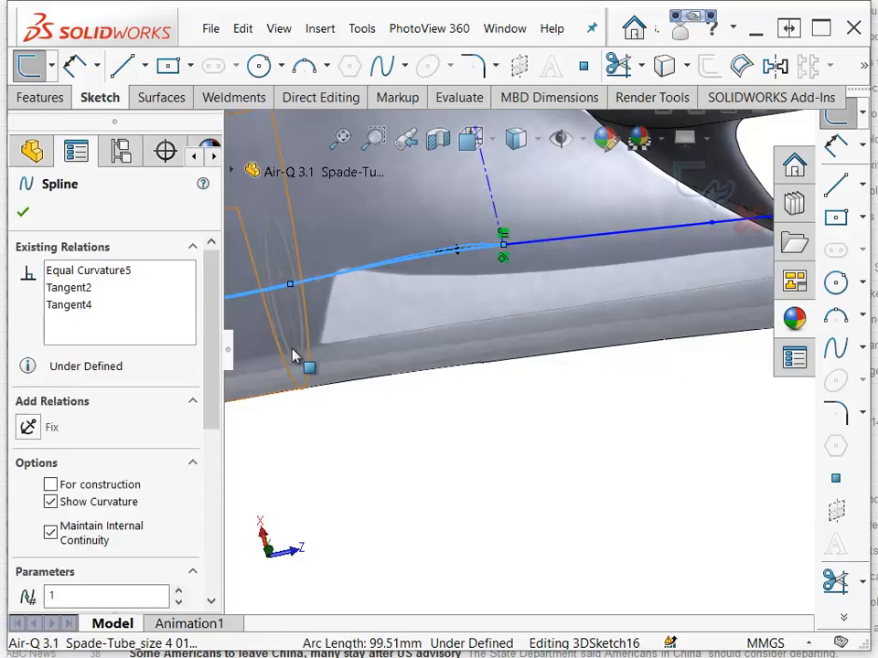
left_click(458, 431)
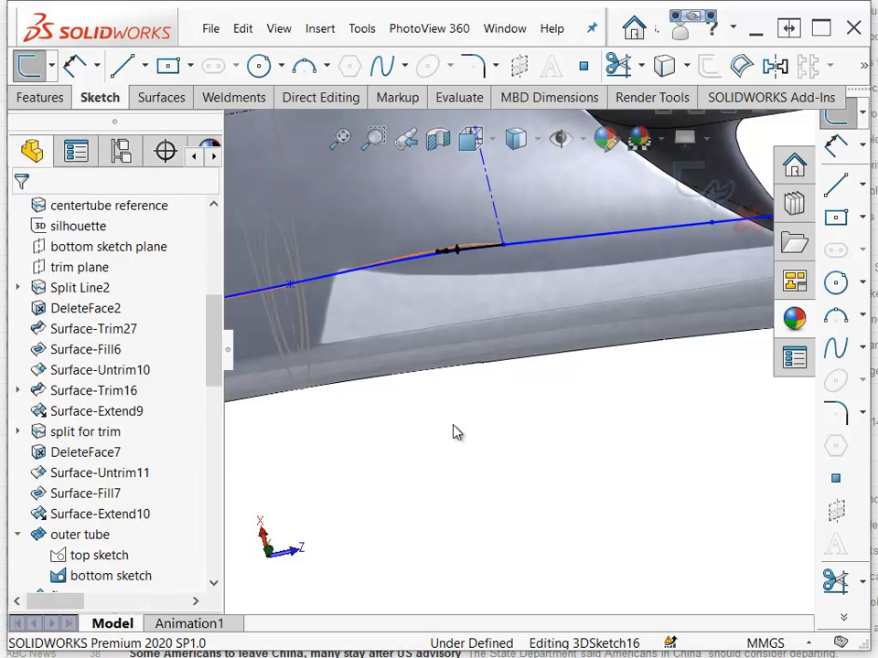
Inspect the 3D sketch spline's path along the tube from several zoom levels and angles.
scroll(453, 425, "up", 4)
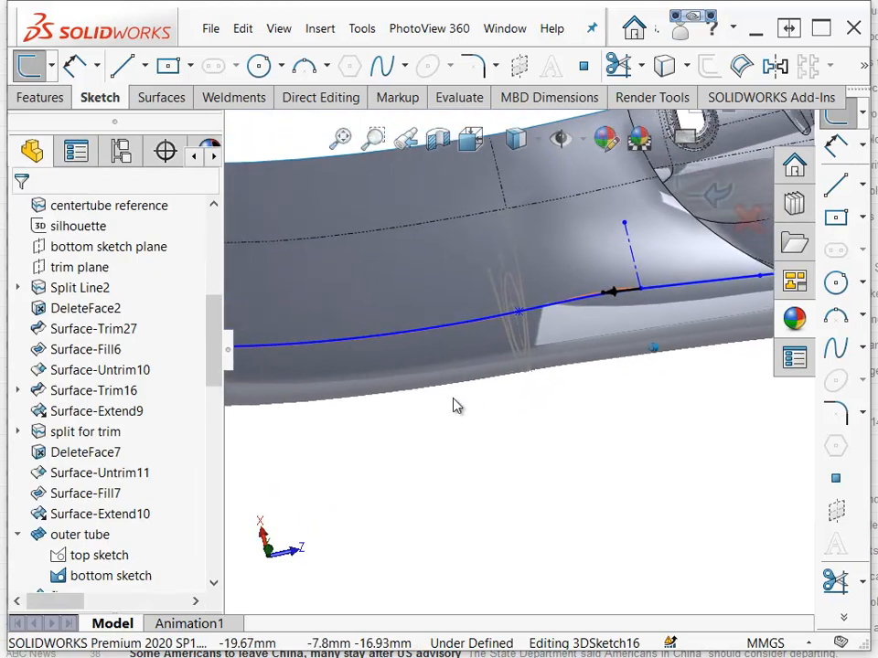
scroll(448, 393, "up", 2)
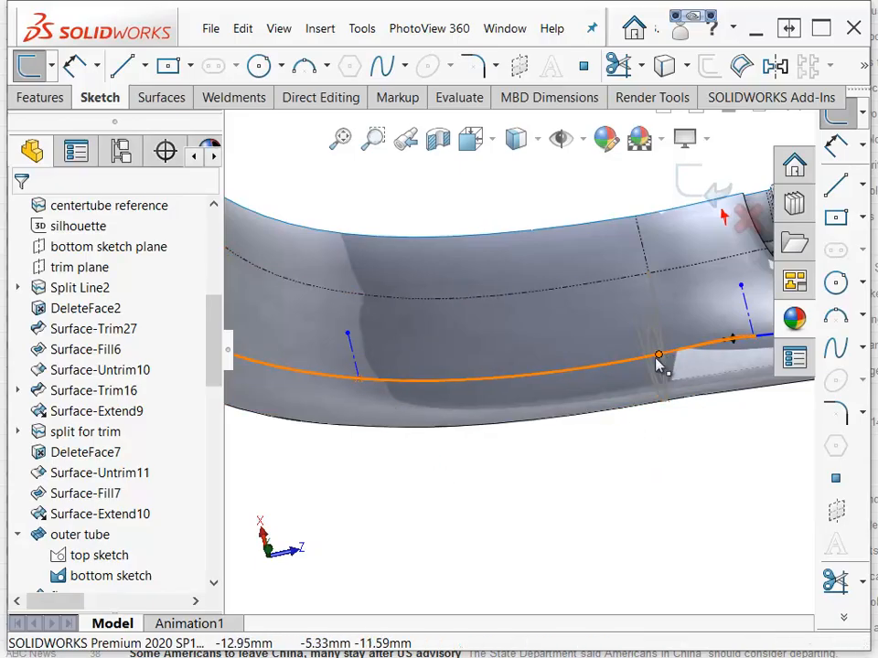
scroll(656, 364, "down", 3)
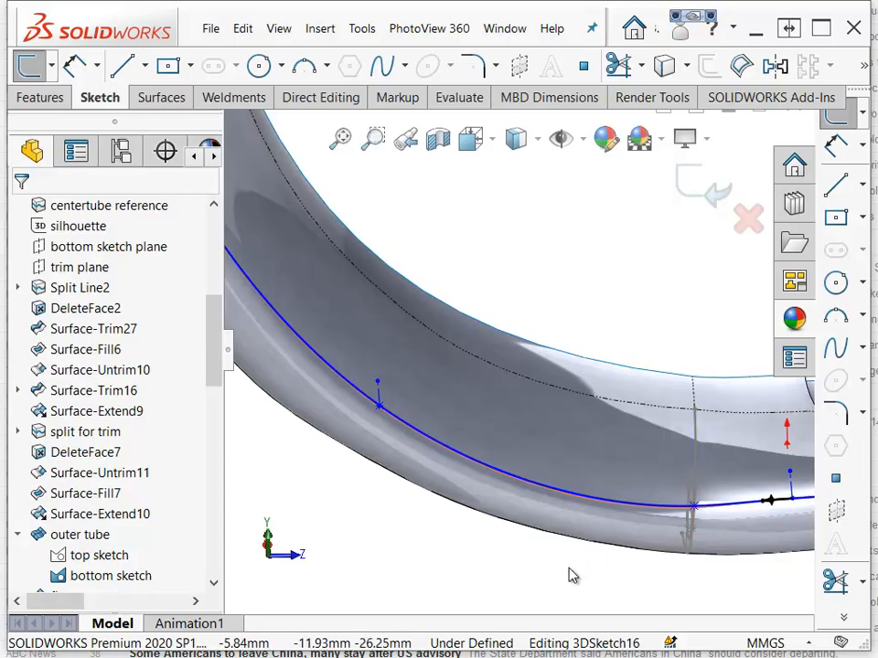
scroll(549, 531, "down", 5)
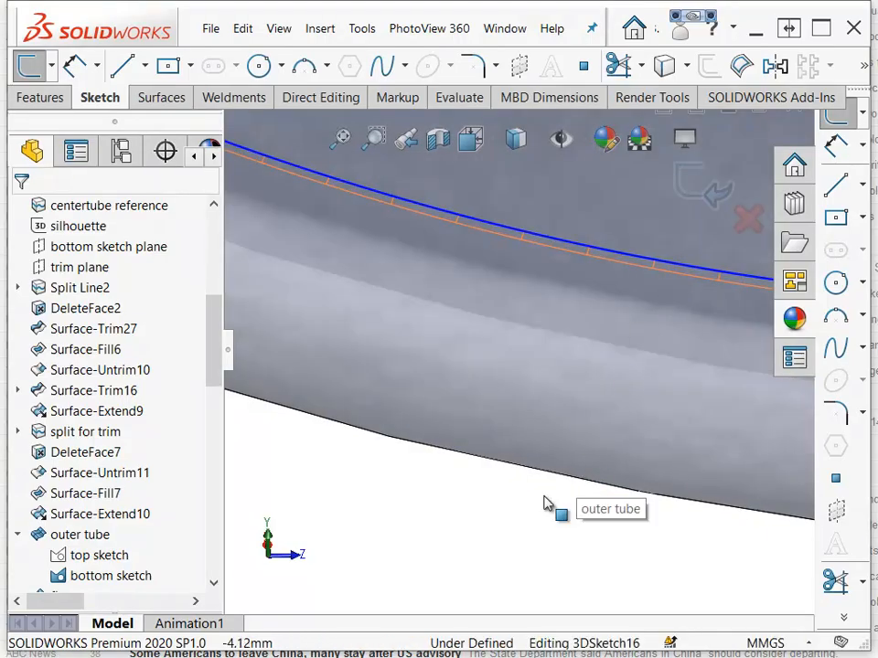
key("Down")
key("Down")
key("Down")
scroll(549, 515, "up", 6)
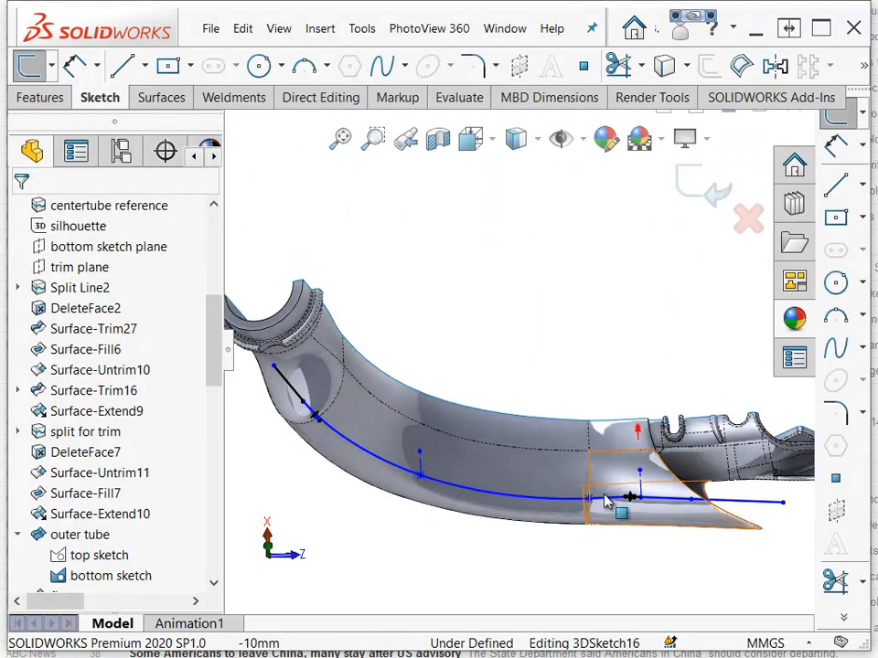
scroll(601, 510, "down", 6)
scroll(647, 418, "down", 3)
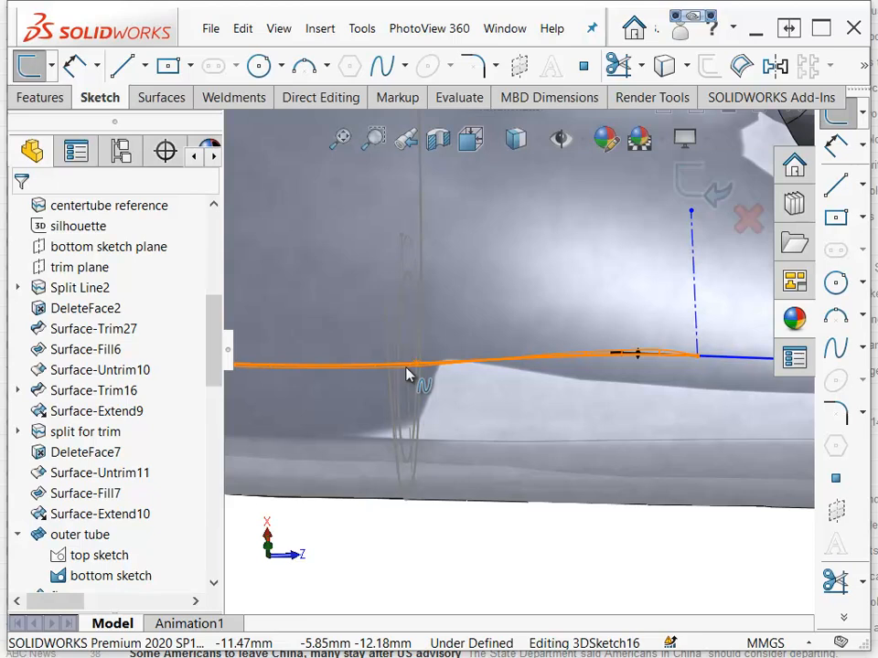
Exit the 3D sketch and roll the feature tree forward past Surface-Offset4.
left_click(707, 189)
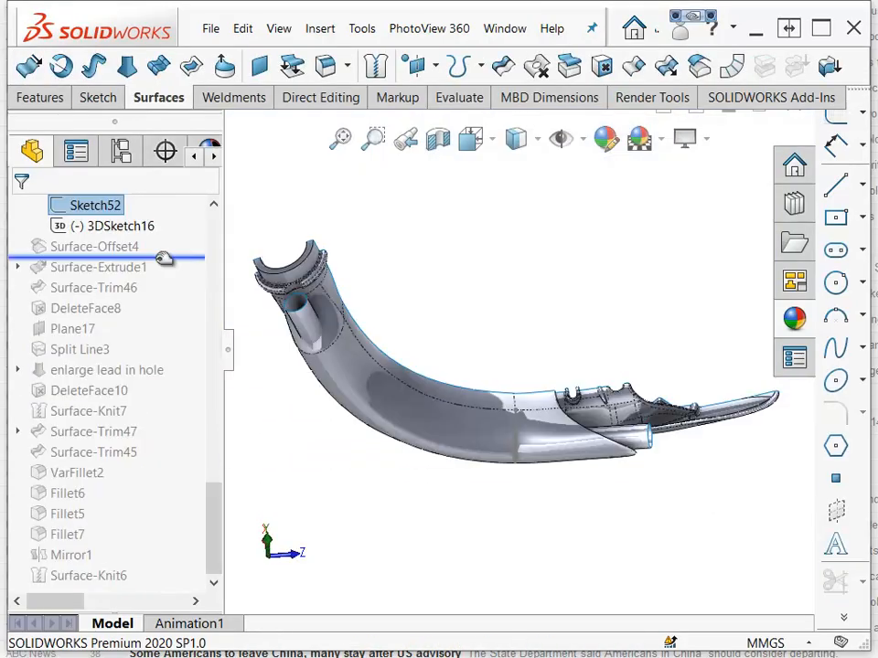
mouse_move(163, 255)
left_mouse_down()
mouse_move(162, 276)
mouse_move(153, 250)
mouse_move(188, 257)
mouse_move(180, 274)
left_mouse_up()
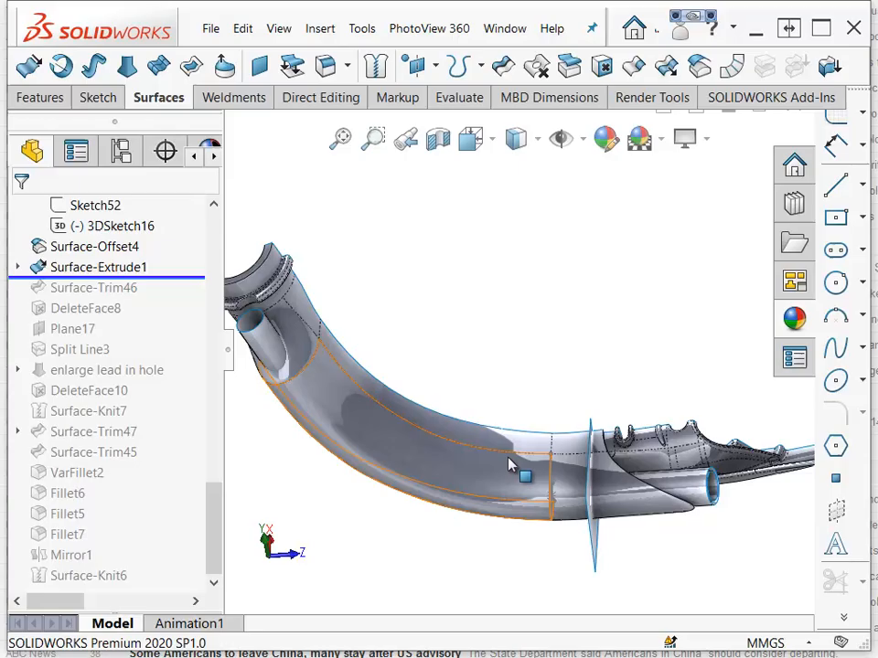
Hide the outer tube surface body so the side tube is shown on its own.
left_click(509, 457)
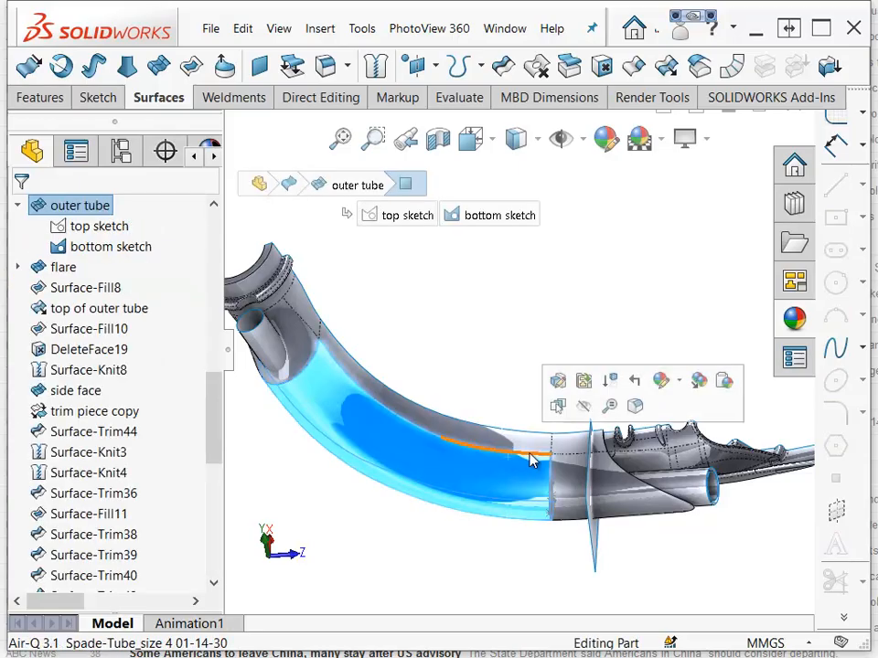
left_click(583, 405)
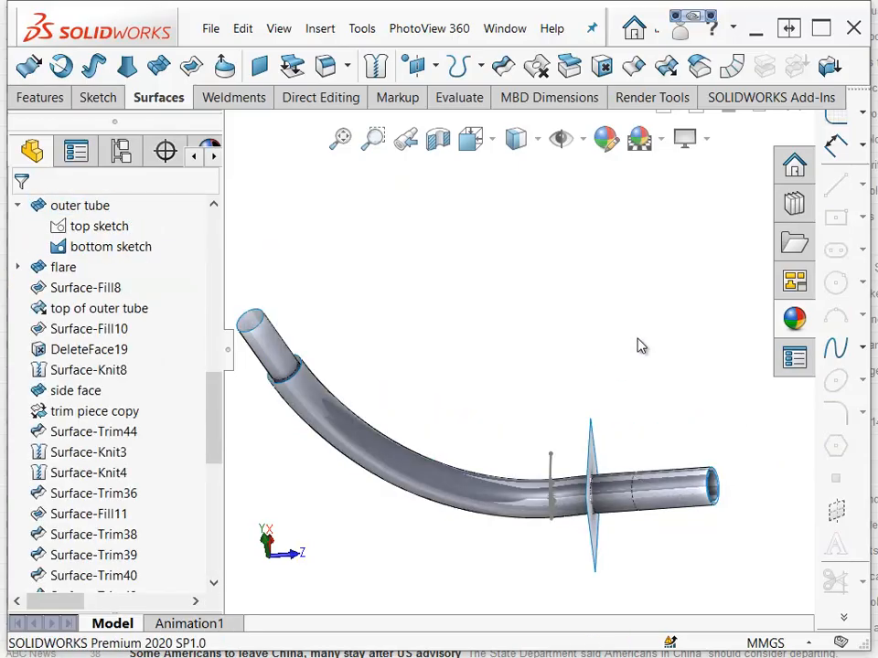
mouse_move(641, 352)
middle_mouse_down()
mouse_move(637, 405)
mouse_move(672, 512)
middle_mouse_up()
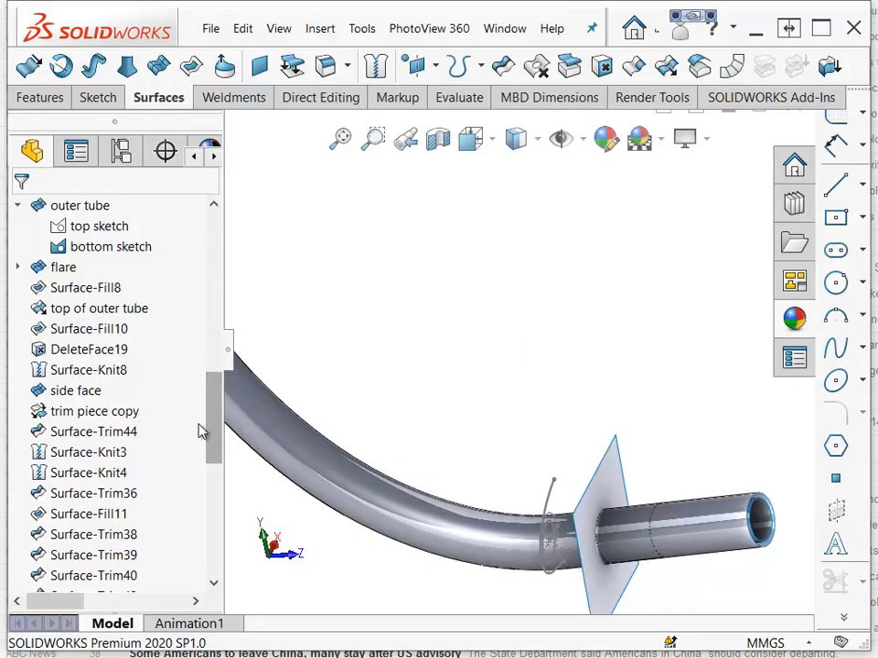
Roll the feature tree forward past Surface-Trim46, DeleteFace8, Plane17 and Split Line3.
left_click_drag(216, 421, 213, 468)
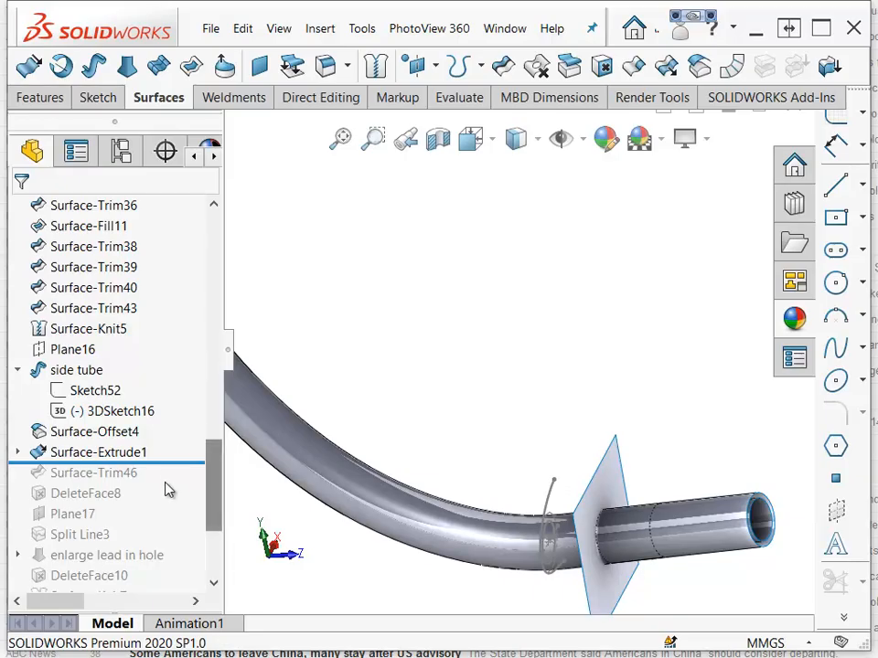
left_click_drag(180, 463, 171, 472)
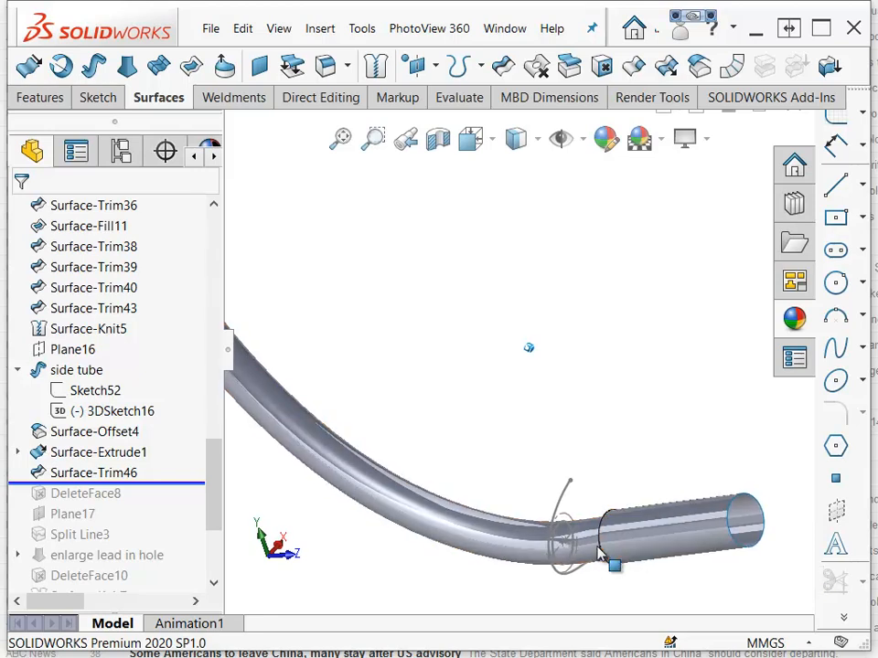
left_click_drag(151, 422, 137, 464)
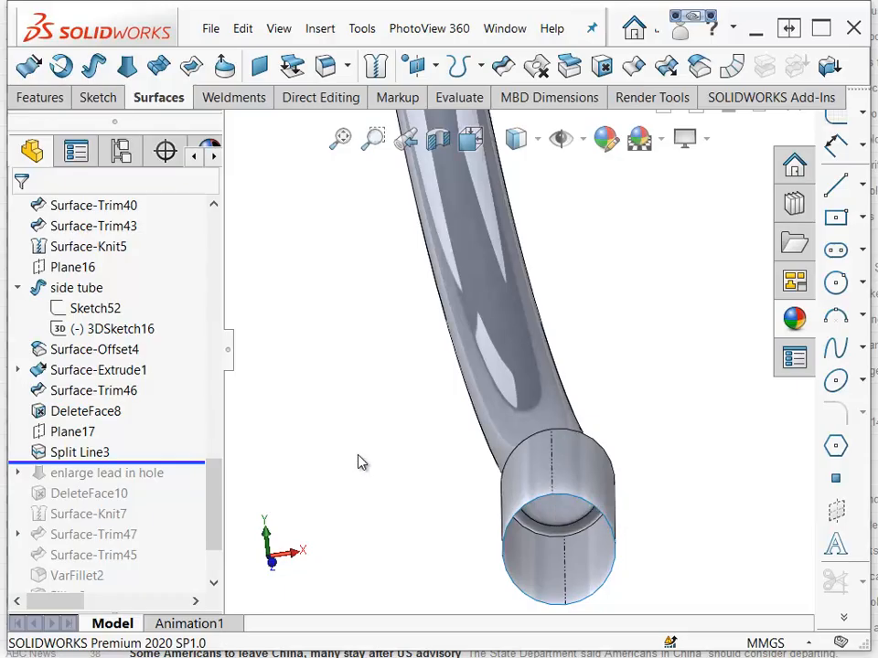
Preview the enlarge lead in hole feature, roll back before it, and highlight Split Line3's faces.
left_click_drag(166, 465, 152, 478)
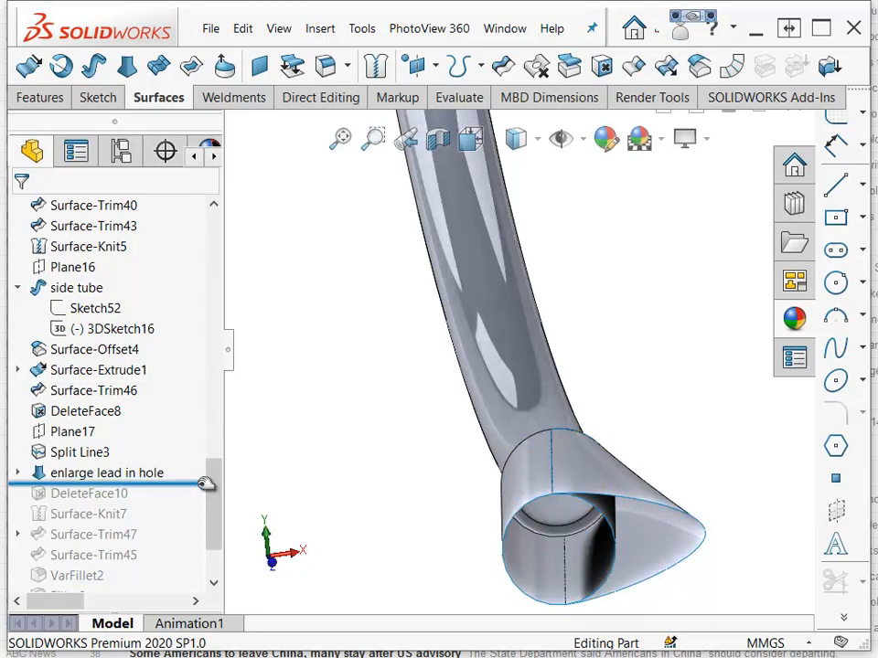
mouse_move(177, 483)
left_mouse_down()
mouse_move(177, 495)
mouse_move(181, 464)
left_mouse_up()
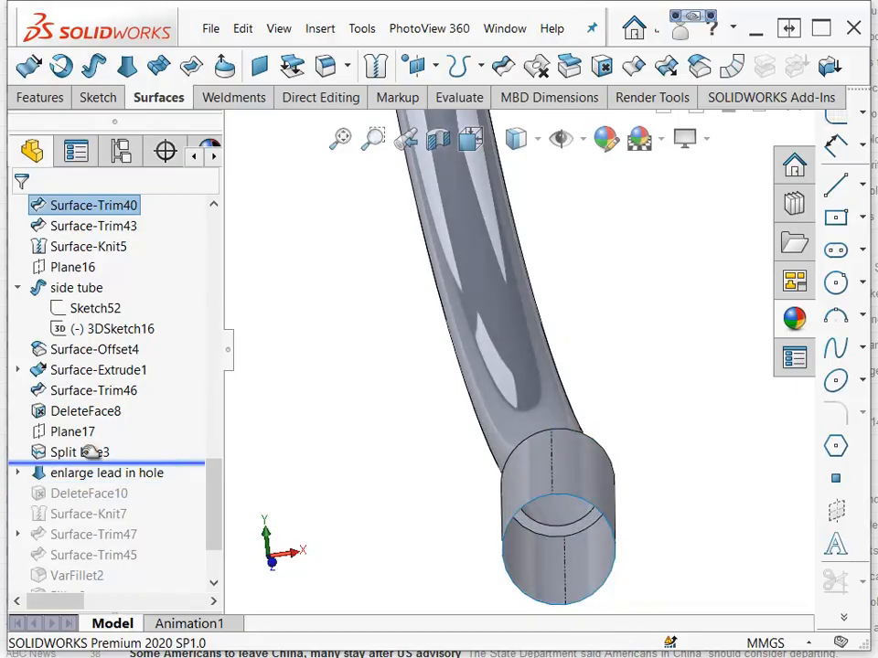
left_click(84, 455)
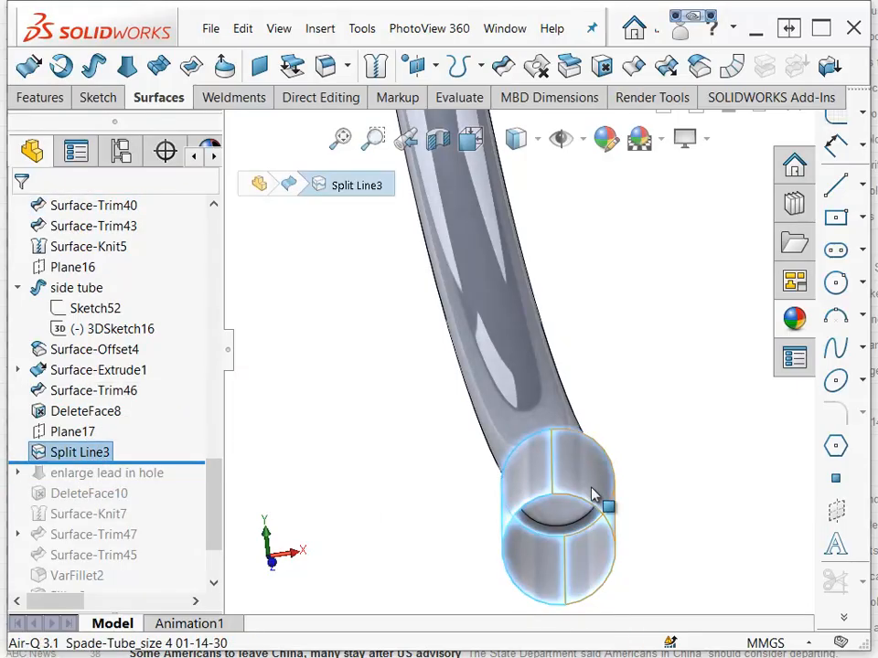
left_click(425, 550)
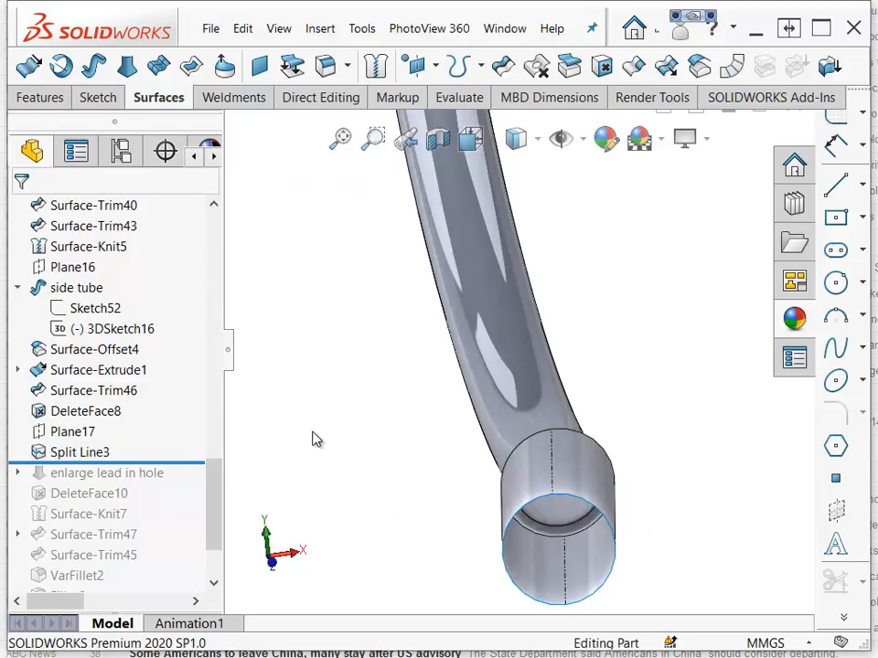
Roll the tree forward past DeleteFace10 and Surface-Knit7, then highlight the enlarge lead in hole feature.
left_click_drag(164, 465, 190, 506)
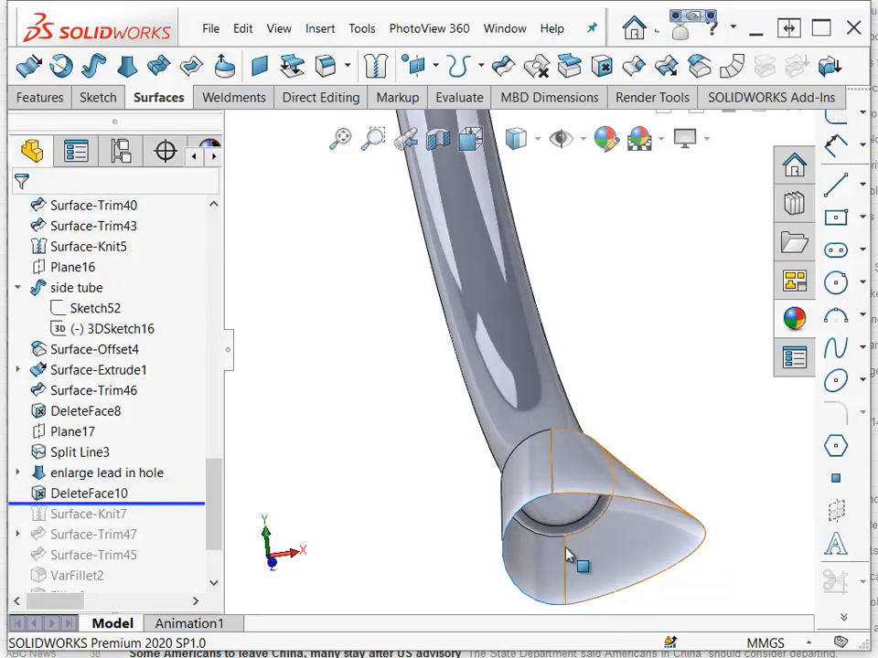
left_click_drag(173, 502, 161, 525)
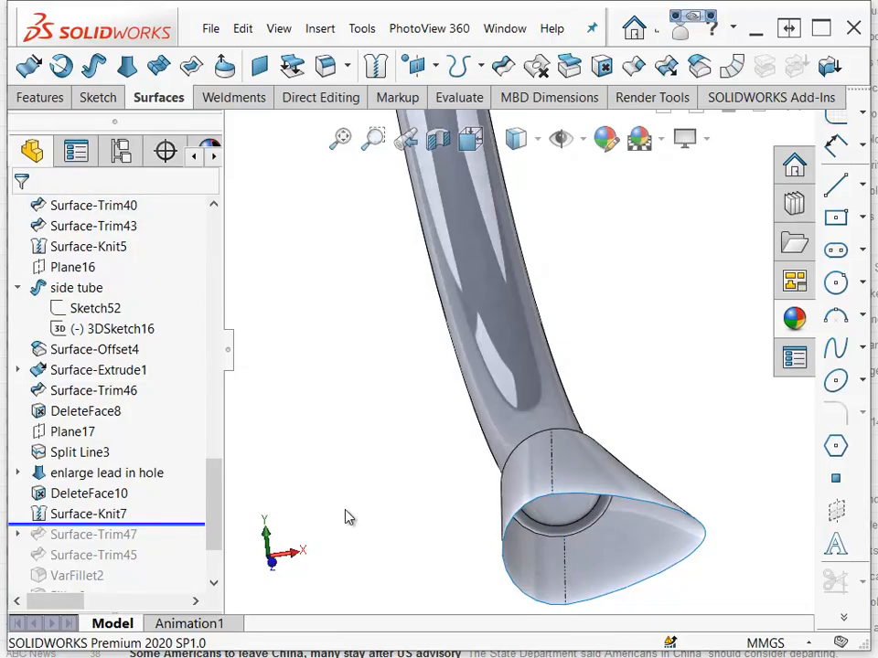
left_click(128, 475)
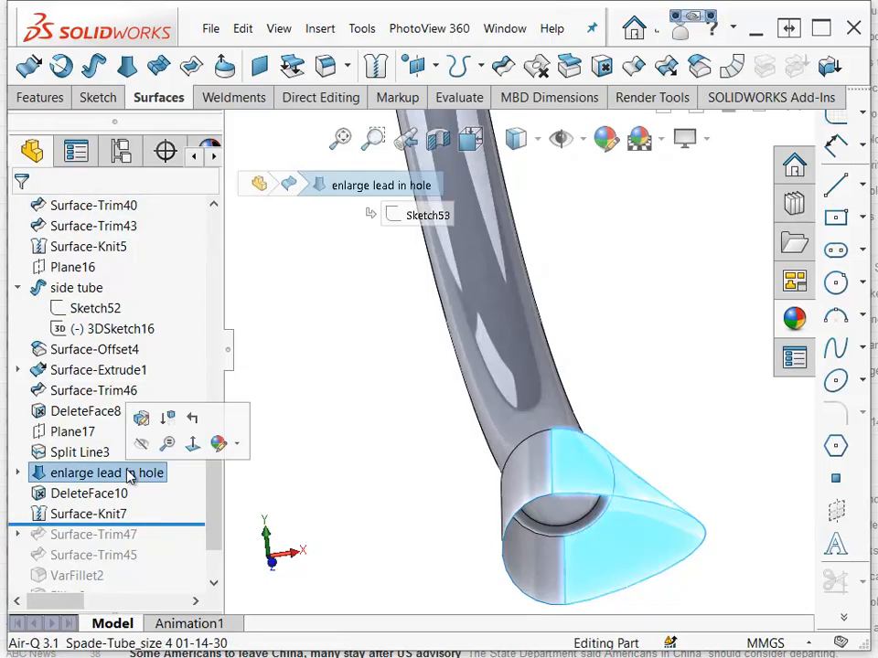
left_click(375, 537)
Roll the tree forward past Surface-Trim47, Surface-Trim45, VarFillet2 and the fillets through Fillet7.
middle_click_drag(408, 528, 654, 495)
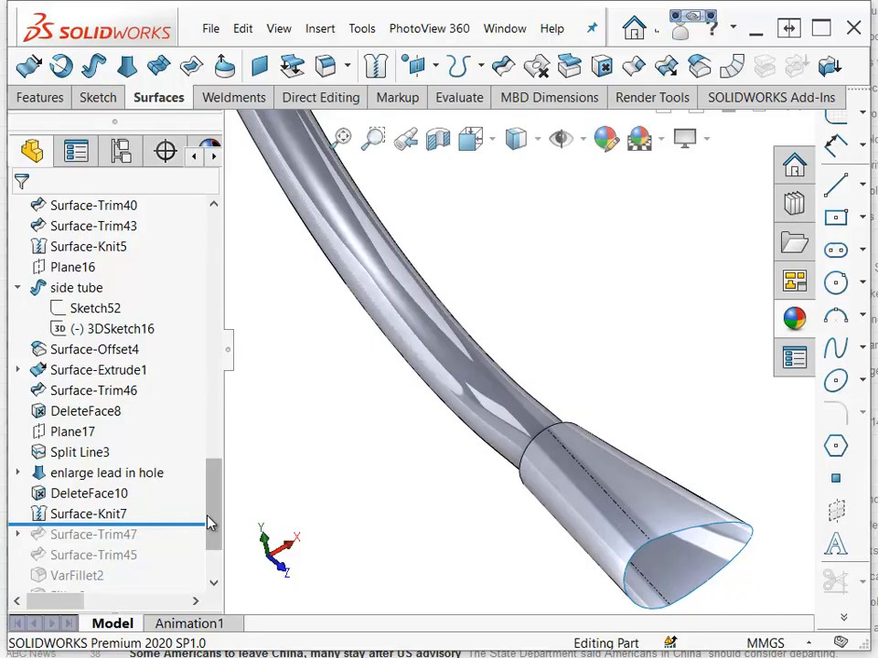
left_click_drag(217, 523, 210, 560)
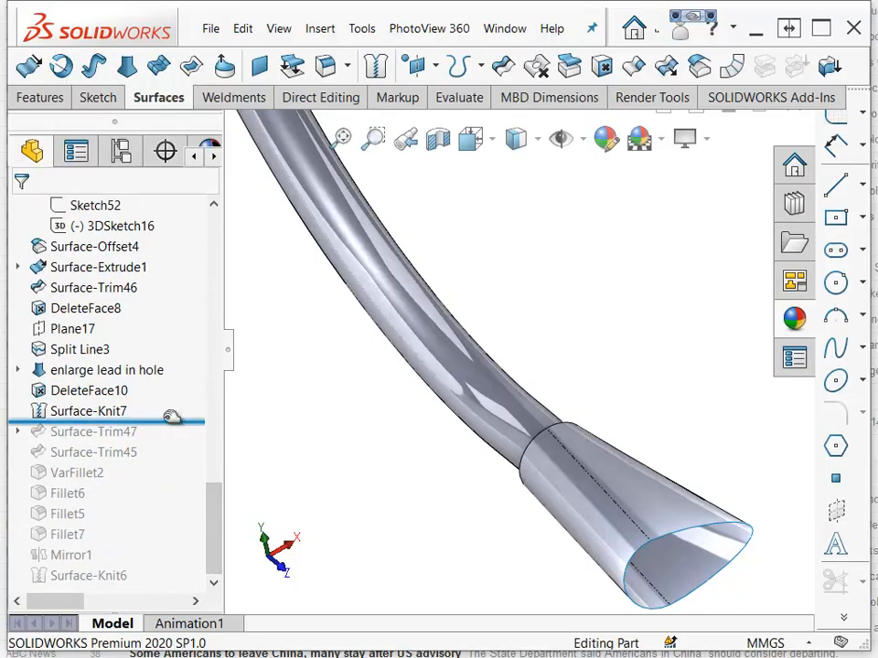
left_click_drag(179, 421, 156, 447)
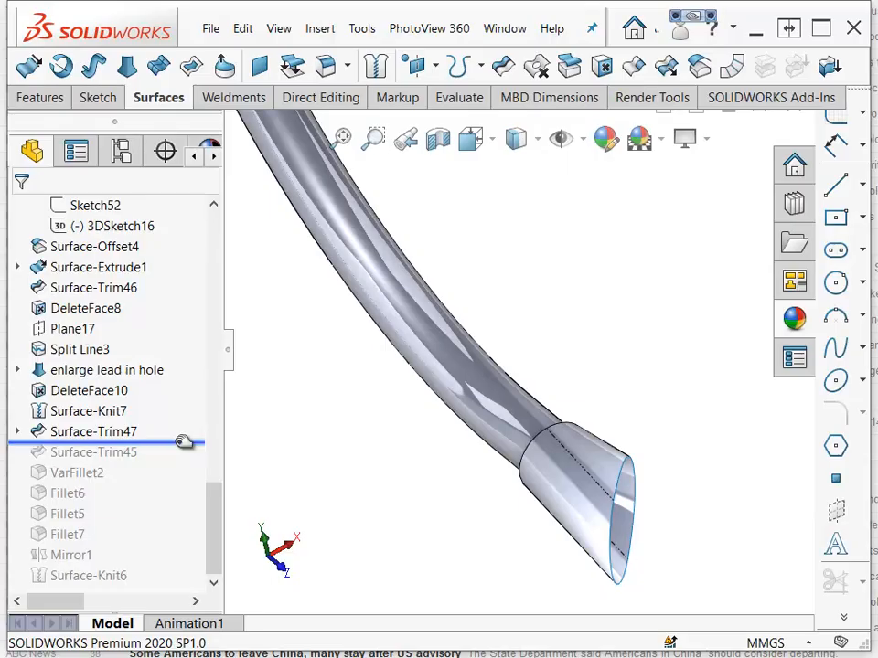
mouse_move(184, 443)
left_mouse_down()
mouse_move(174, 464)
mouse_move(180, 457)
left_mouse_up()
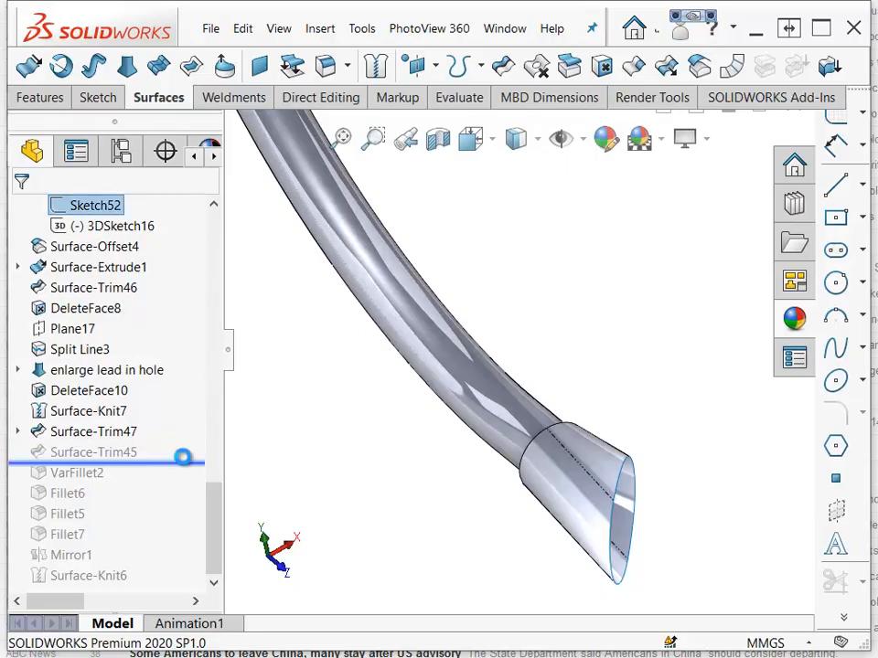
middle_click_drag(378, 533, 456, 547)
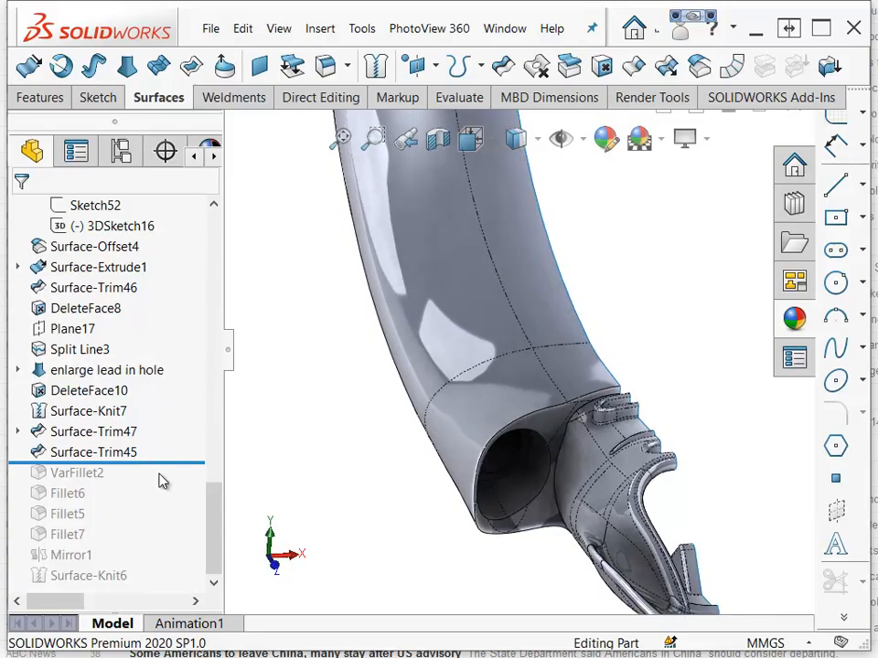
left_click_drag(173, 464, 166, 476)
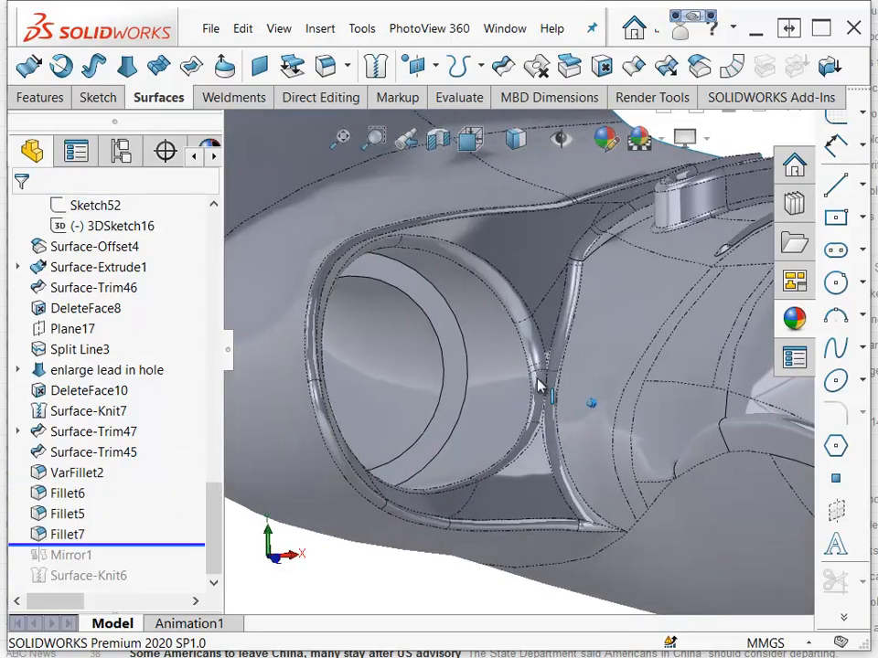
Zoom into the fillet junction beside the side hole and select an edge there to identify its feature.
middle_click_drag(538, 384, 670, 229)
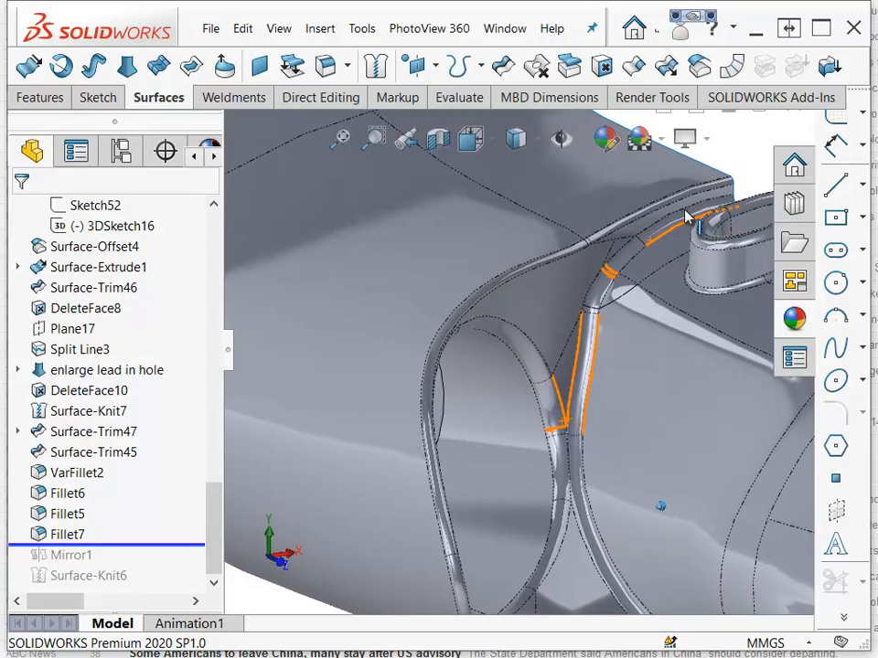
left_click(577, 333)
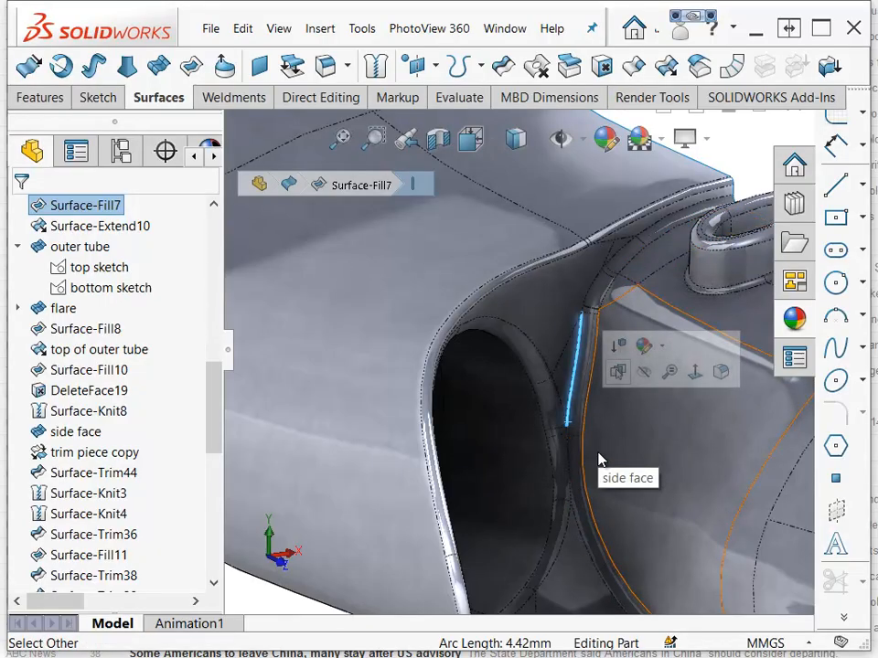
scroll(194, 574, "down", 10)
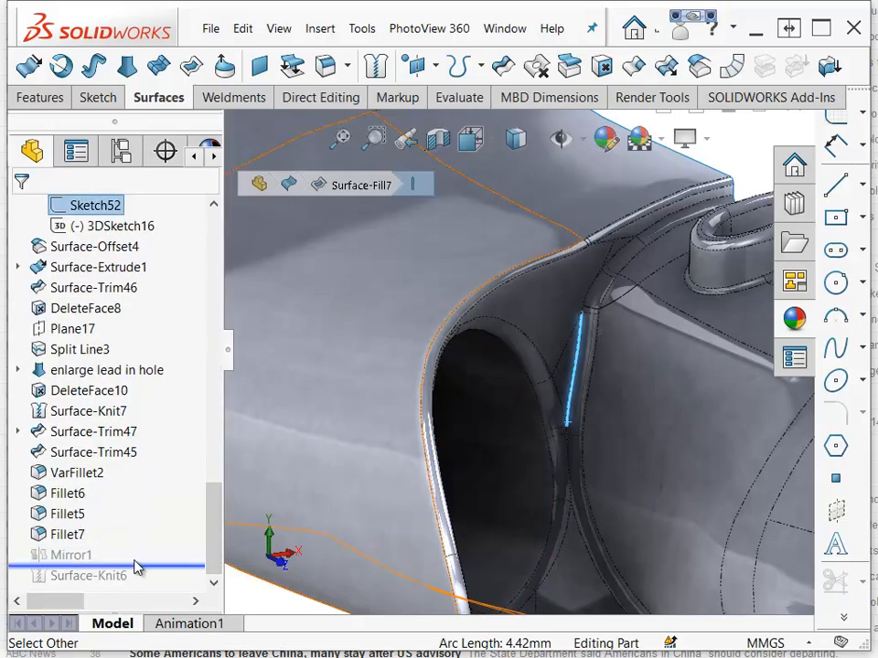
left_click_drag(134, 561, 134, 564)
Roll the feature tree to the end past Mirror1 and Surface-Knit6.
scroll(558, 441, "up", 8)
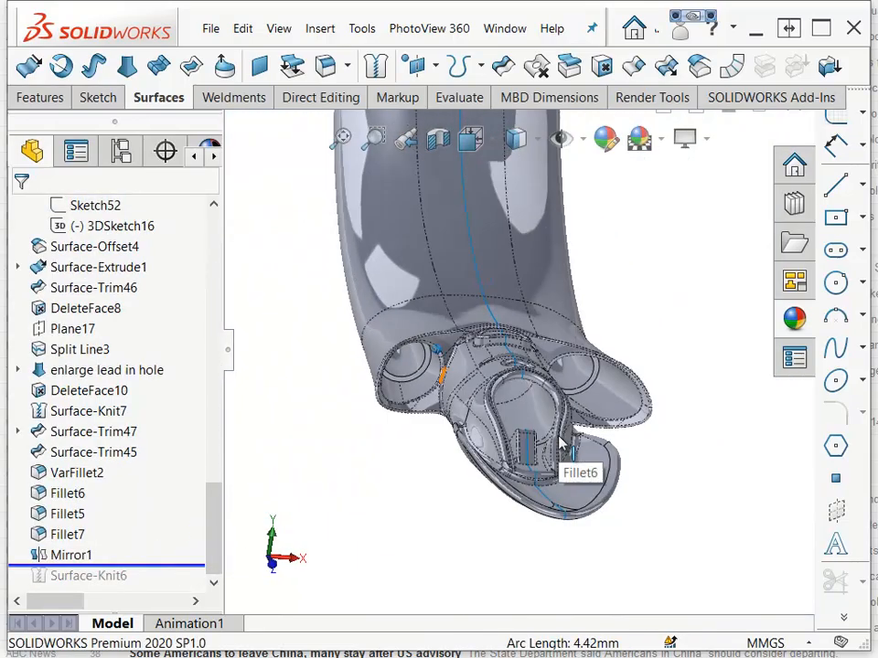
scroll(559, 437, "up", 5)
middle_click_drag(559, 437, 565, 436)
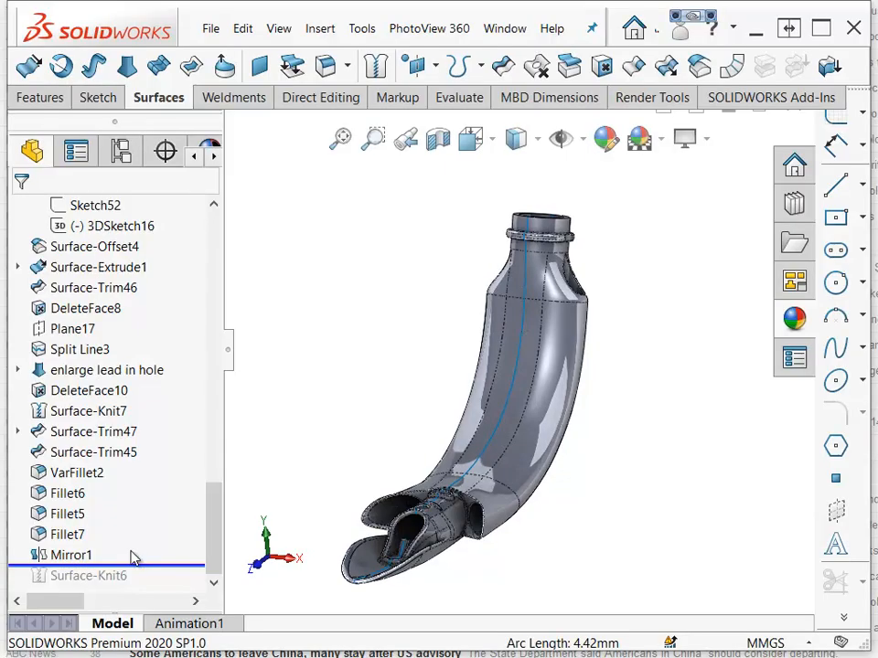
left_click_drag(142, 564, 113, 585)
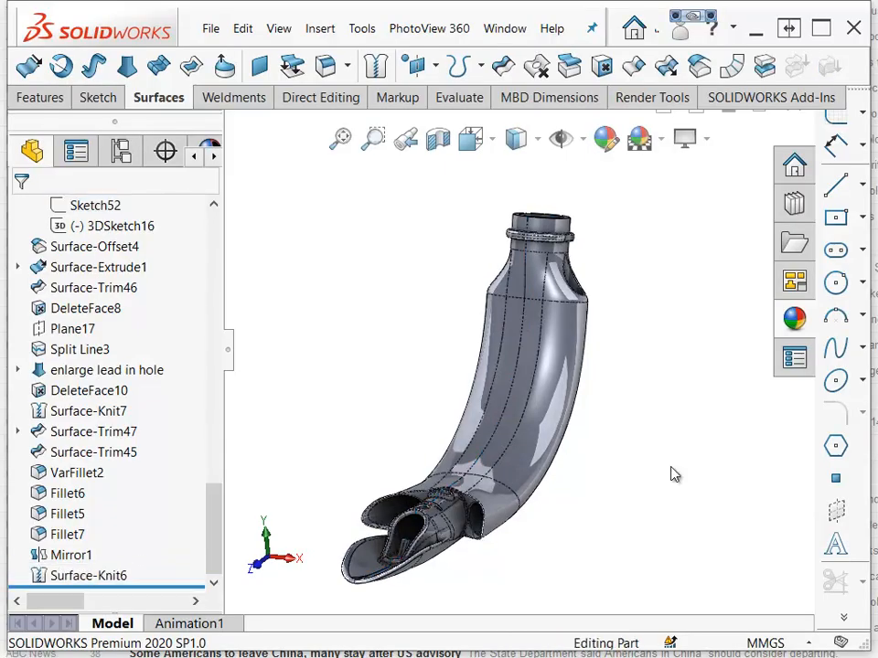